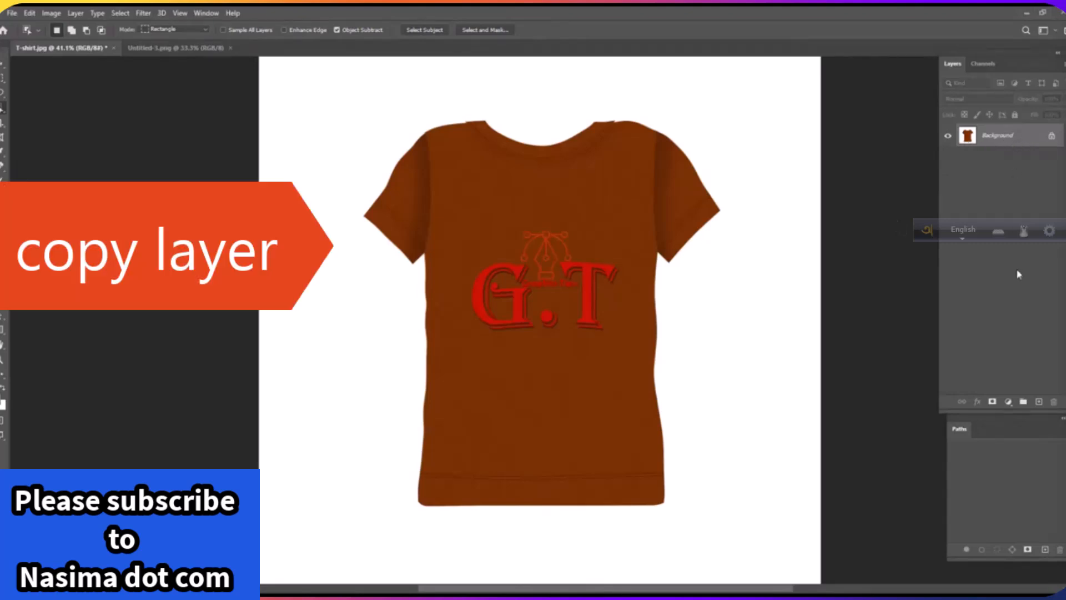
Duplicate the Background layer and select the whole T-shirt on the copy with the Object Selection tool
key("ctrl+j")
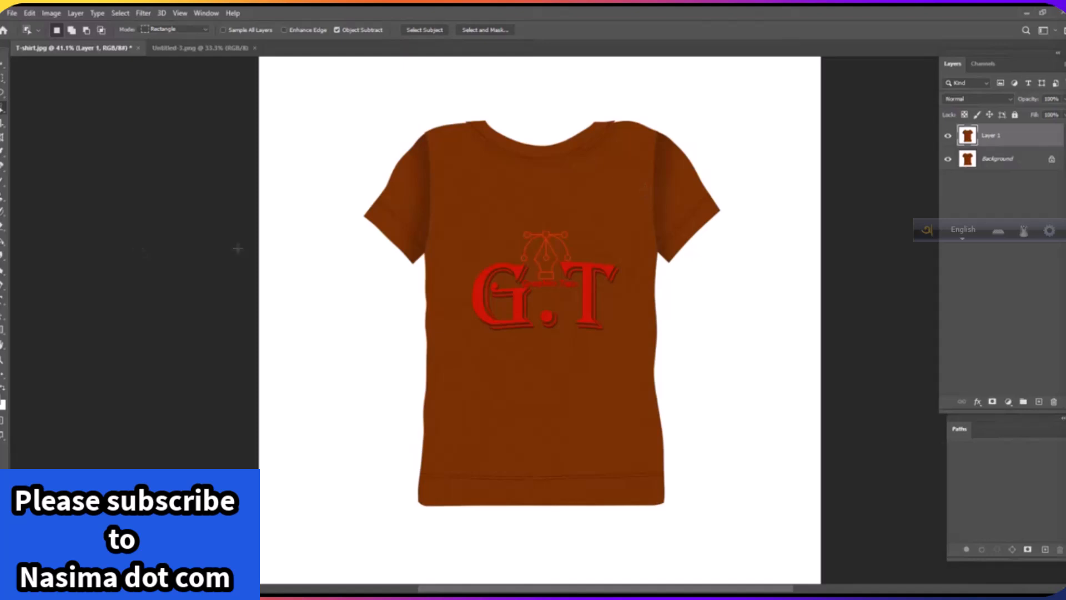
right_click(2, 108)
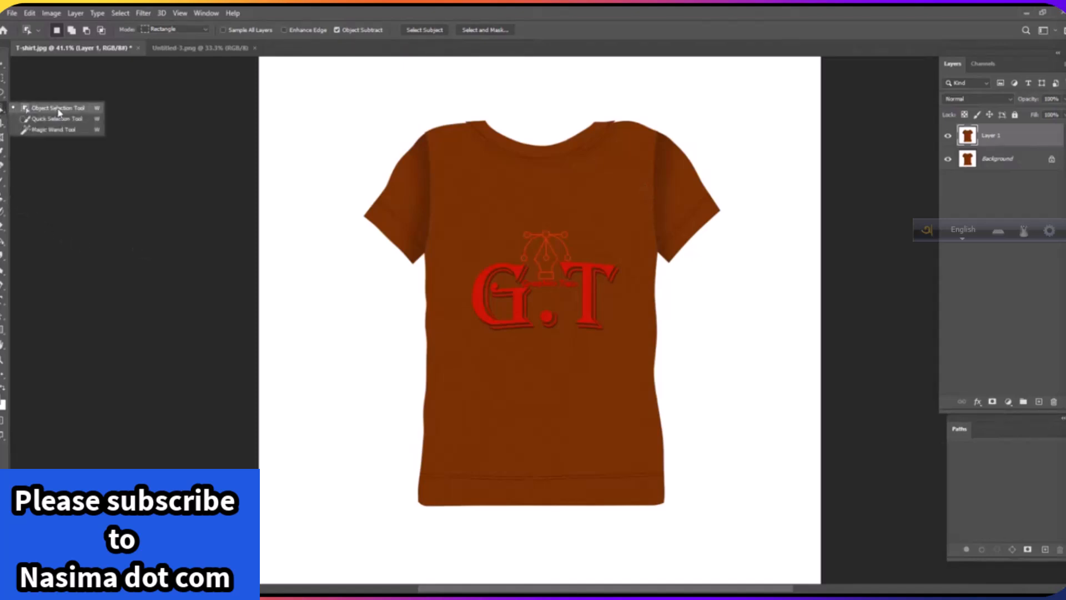
left_click(58, 112)
left_click_drag(342, 89, 756, 540)
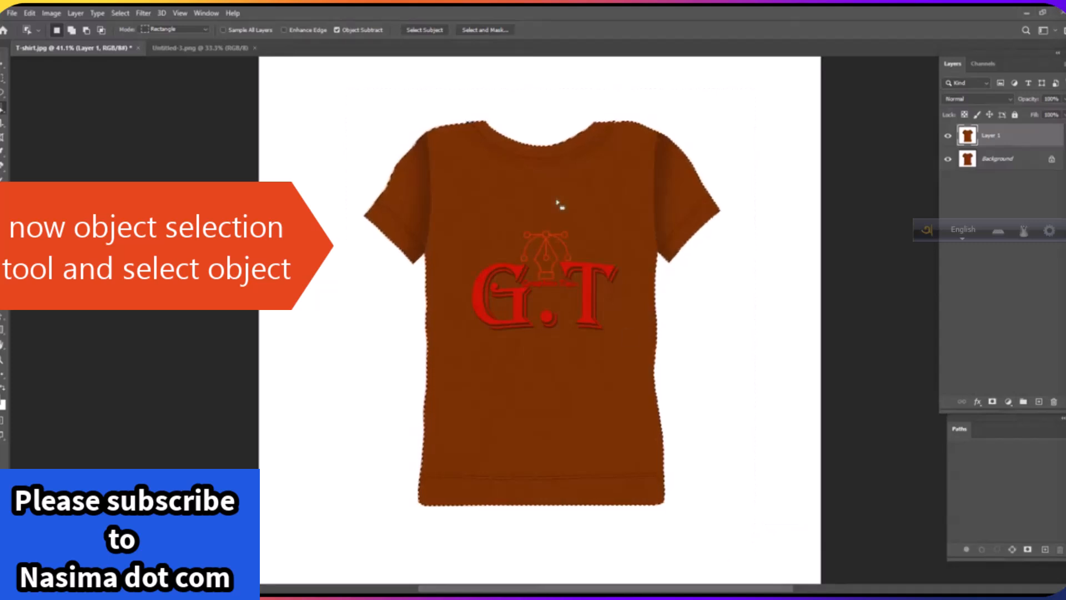
Place a vertical guide through the T-shirt's centre, using Free Transform to find the midpoint, and clear the selection
key("ctrl+t")
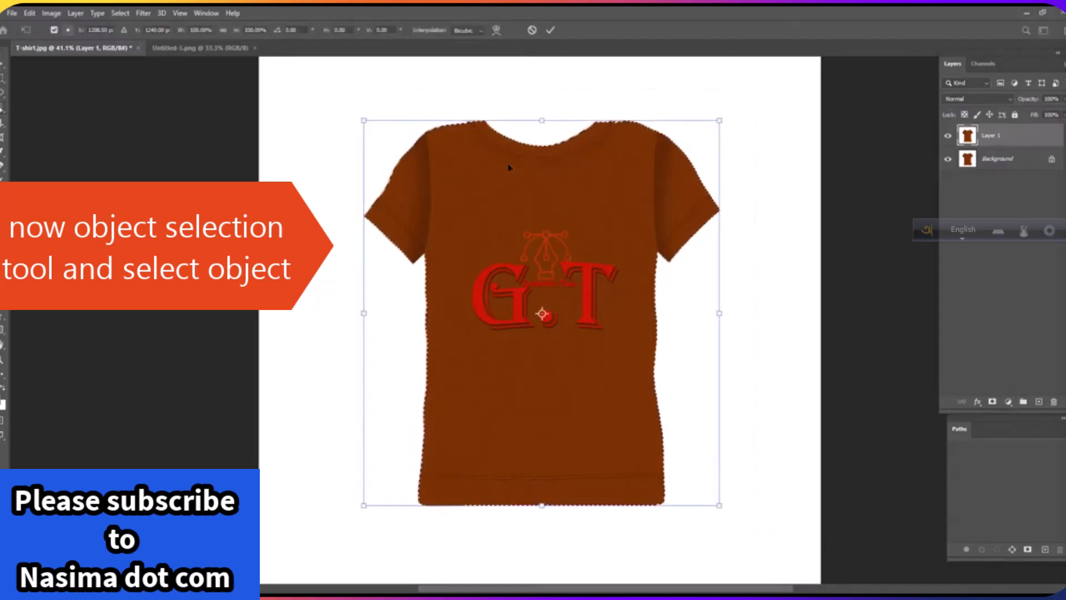
key("ctrl+r")
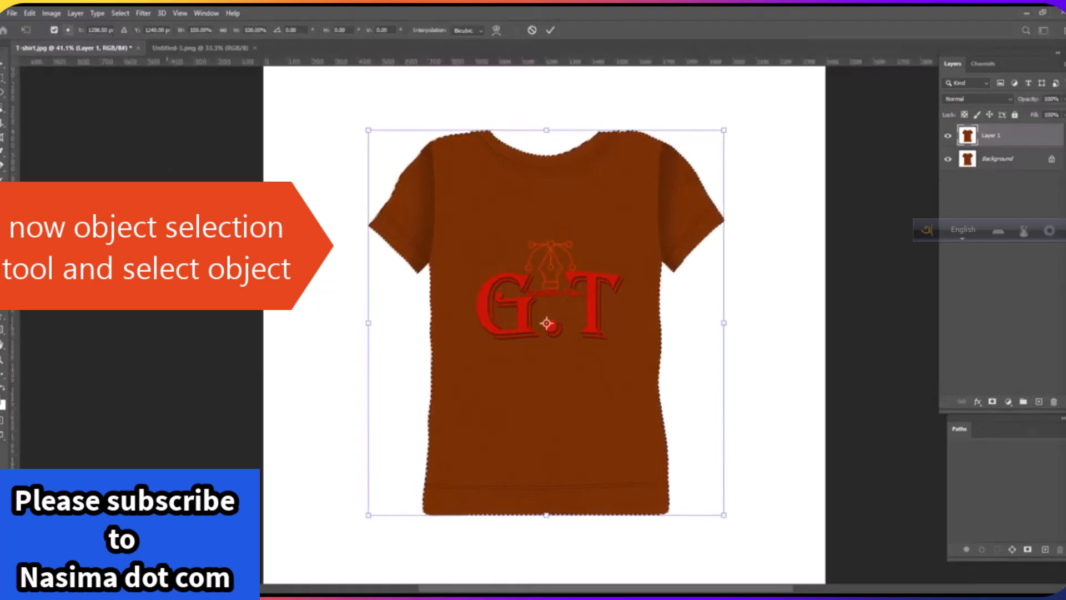
left_click_drag(12, 183, 545, 216)
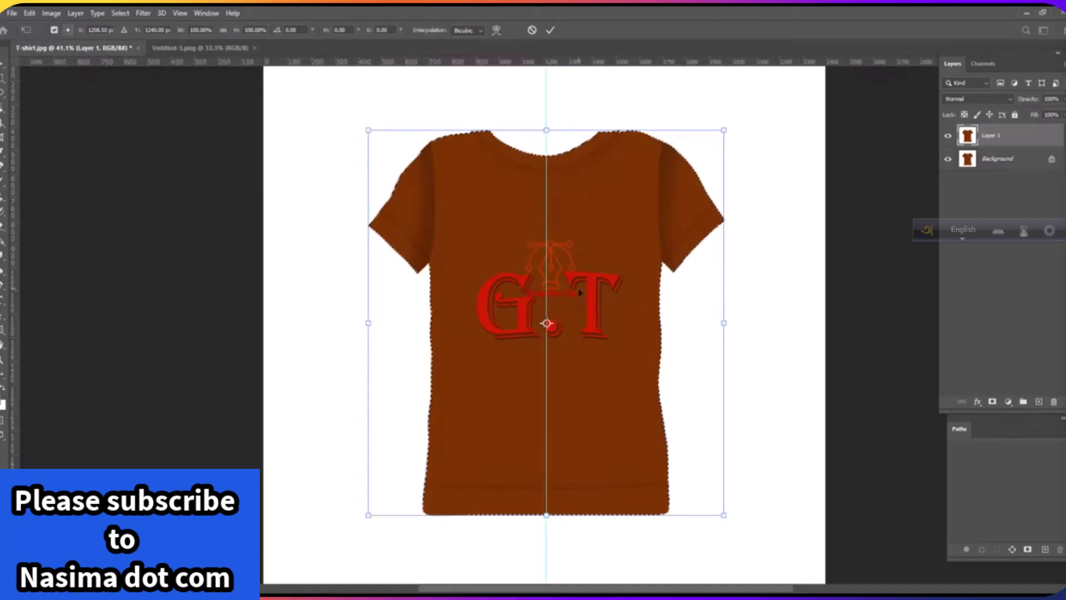
key("w")
scroll(543, 398, "up", 2)
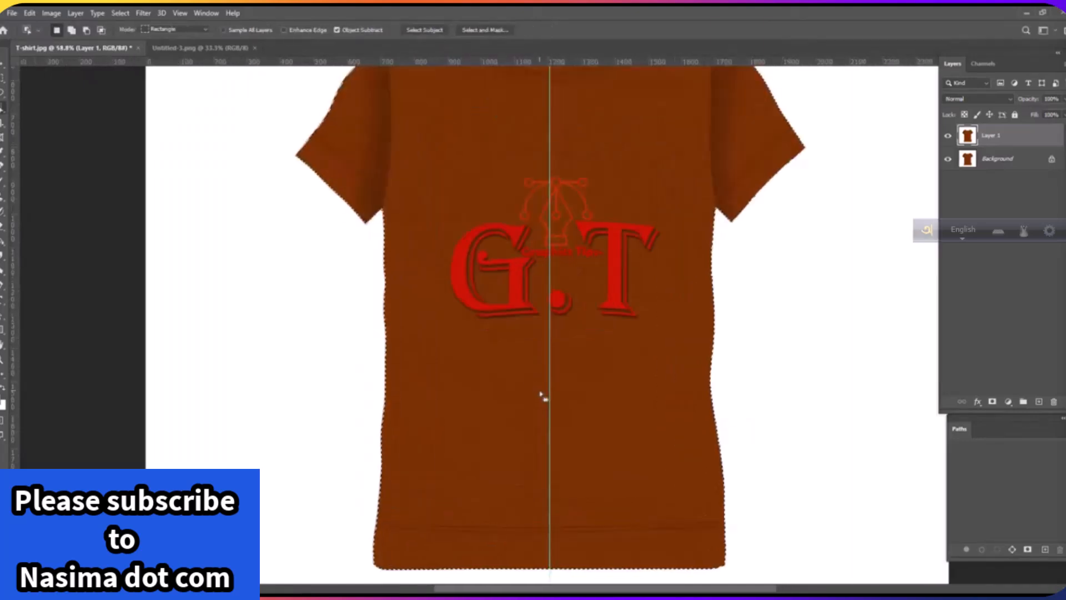
scroll(572, 393, "down", 2)
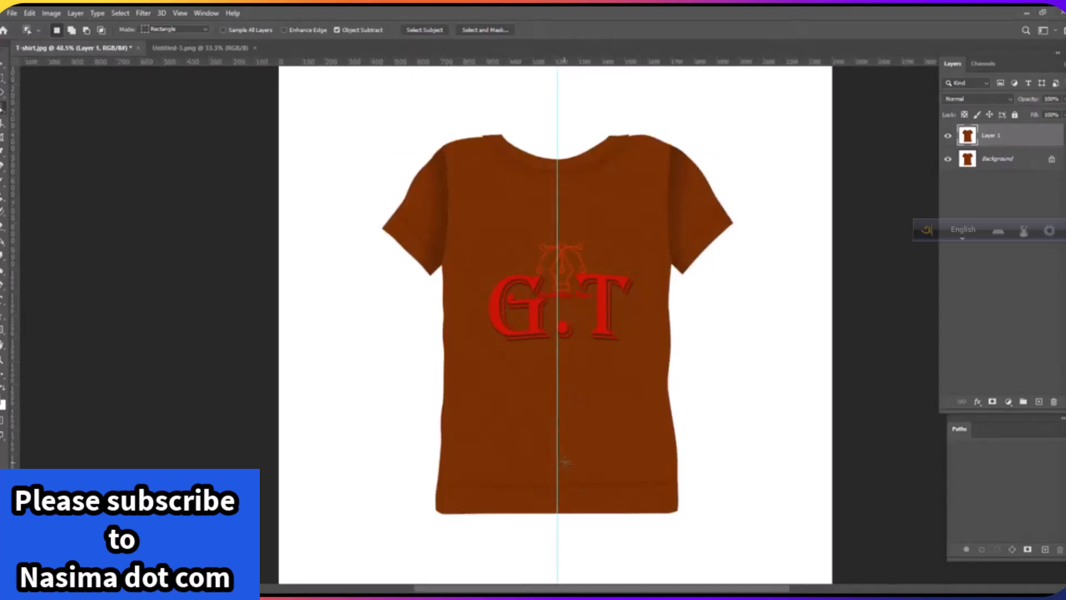
left_click(3, 290)
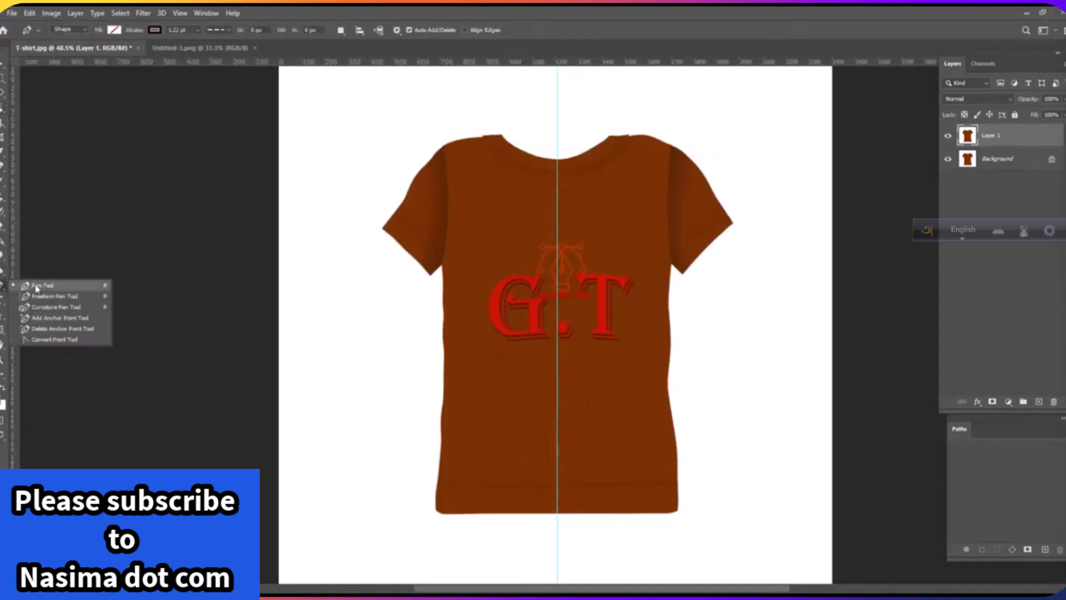
left_click(49, 288)
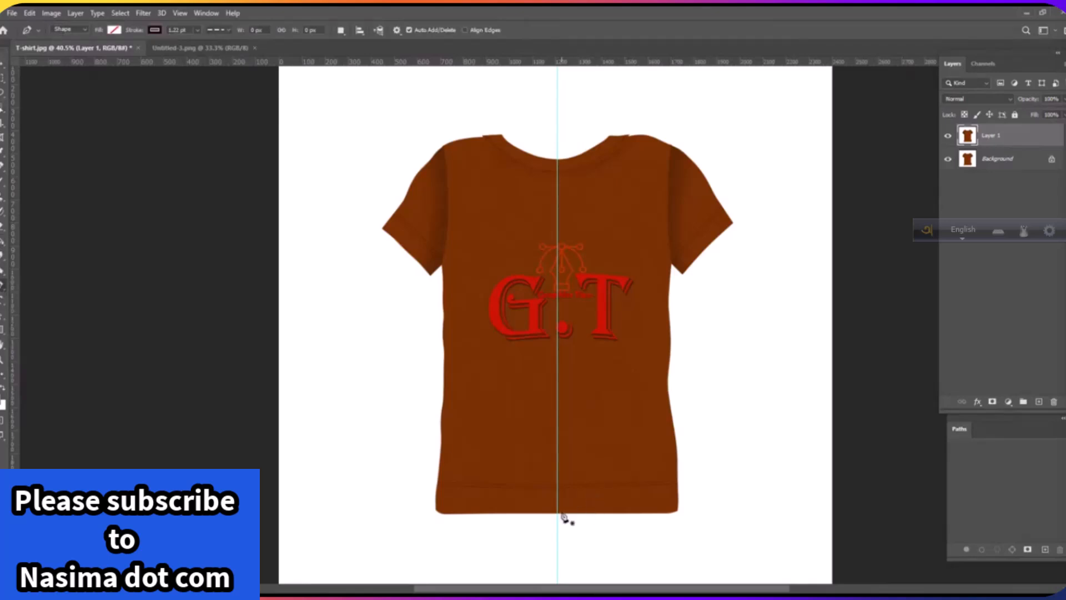
scroll(564, 517, "up", 1)
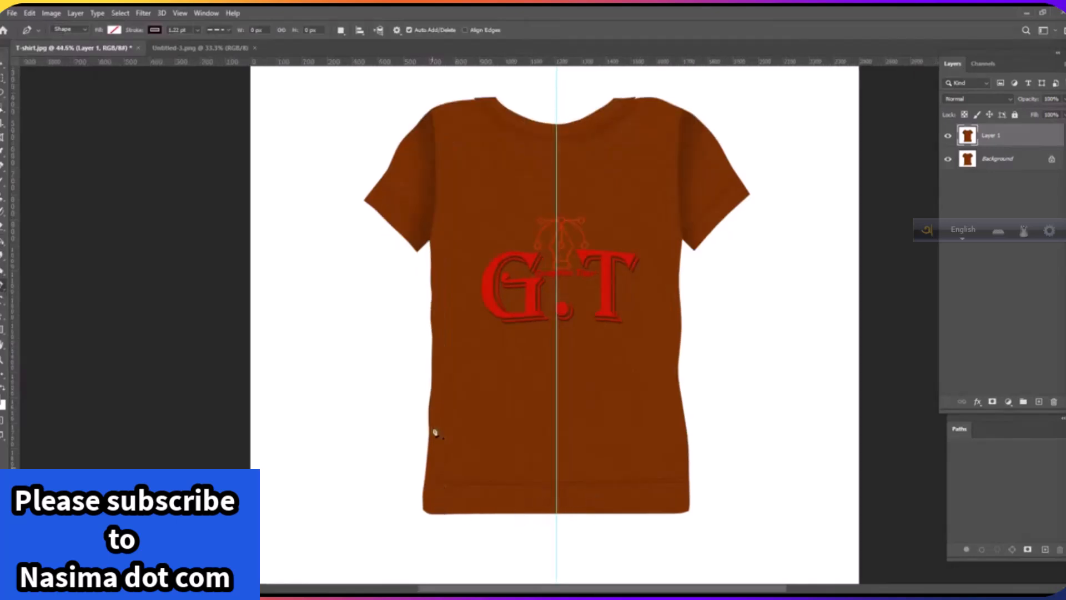
scroll(442, 277, "up", 1)
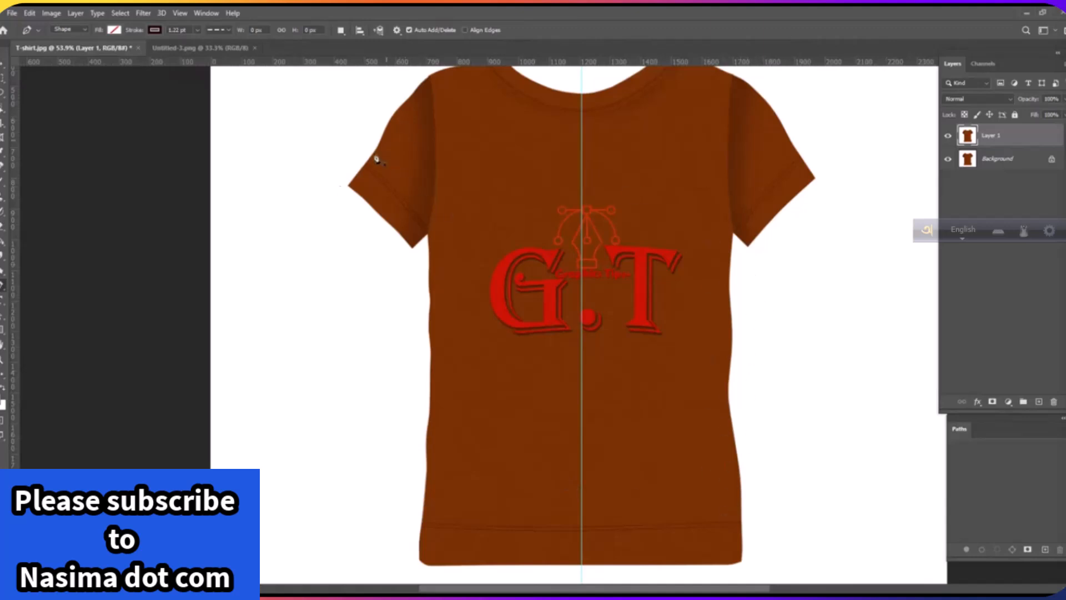
scroll(516, 234, "down", 1)
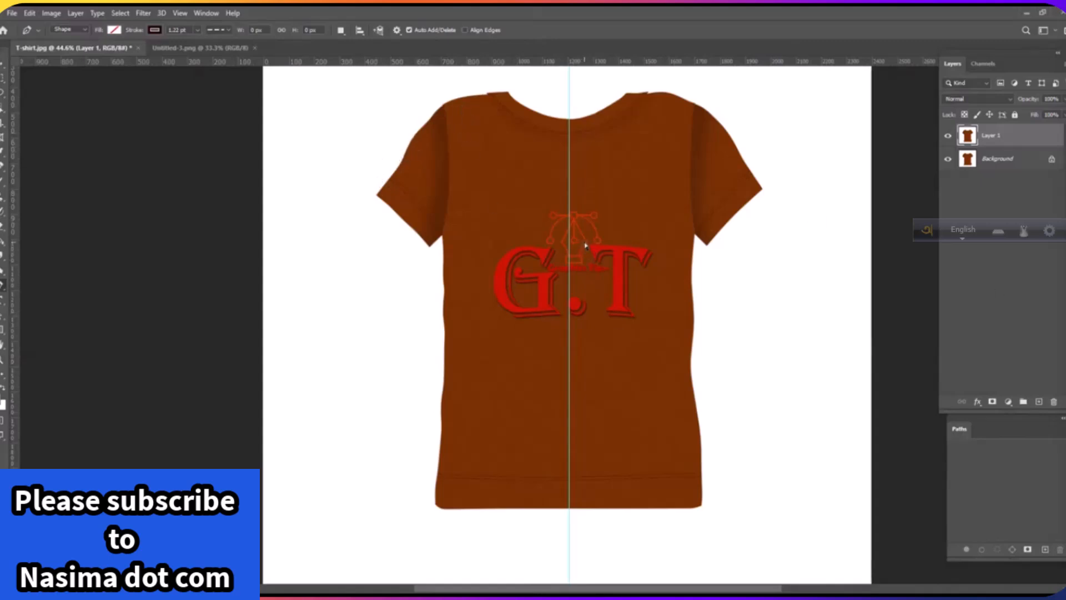
Open the Liquify filter on Layer 1 and start evening out the left sleeve's outer edge with a 250 brush
left_click(143, 14)
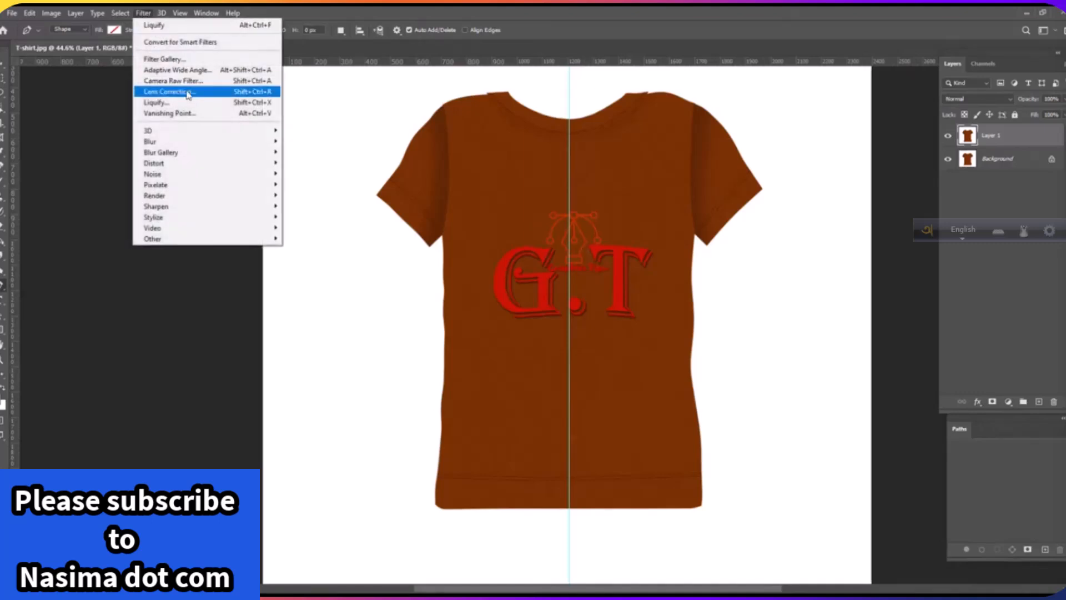
left_click(242, 106)
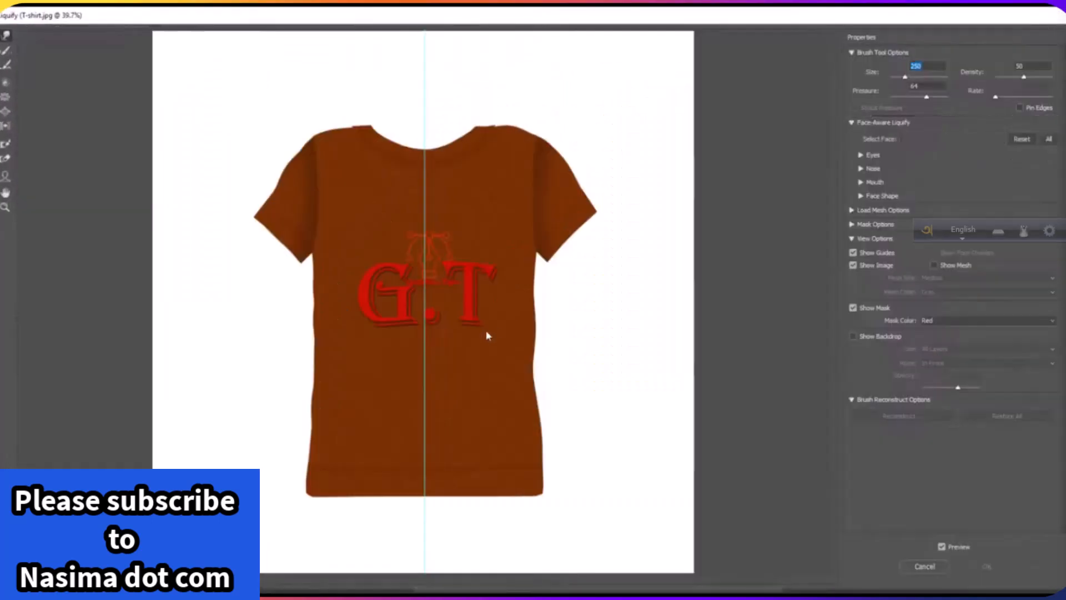
left_click(293, 333, "ctrl")
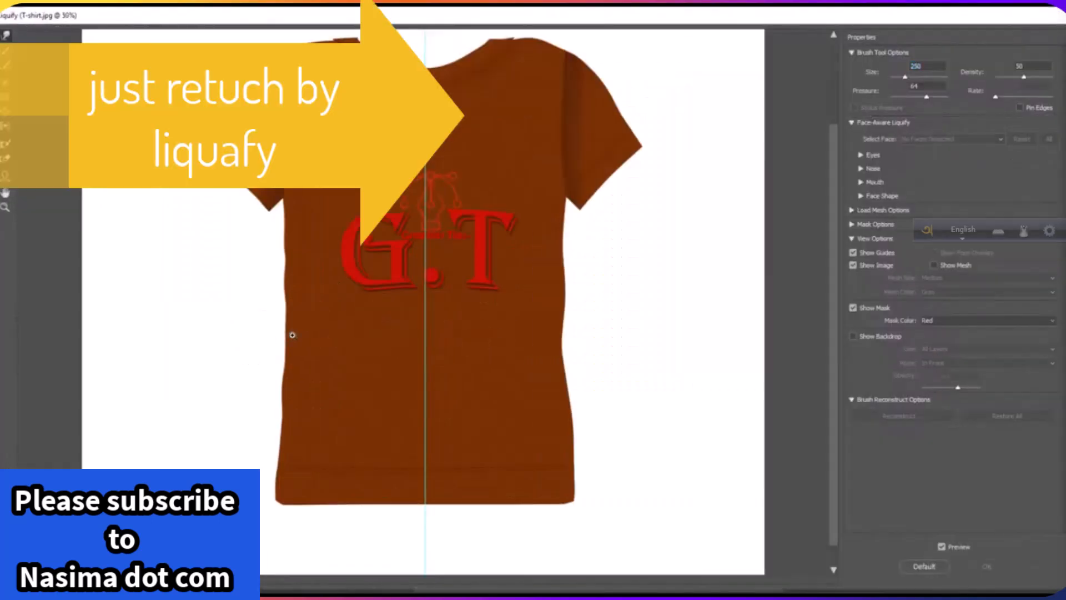
left_click(248, 246, "ctrl")
mouse_move(260, 406)
left_mouse_down()
mouse_move(501, 296)
mouse_move(499, 499)
left_mouse_up()
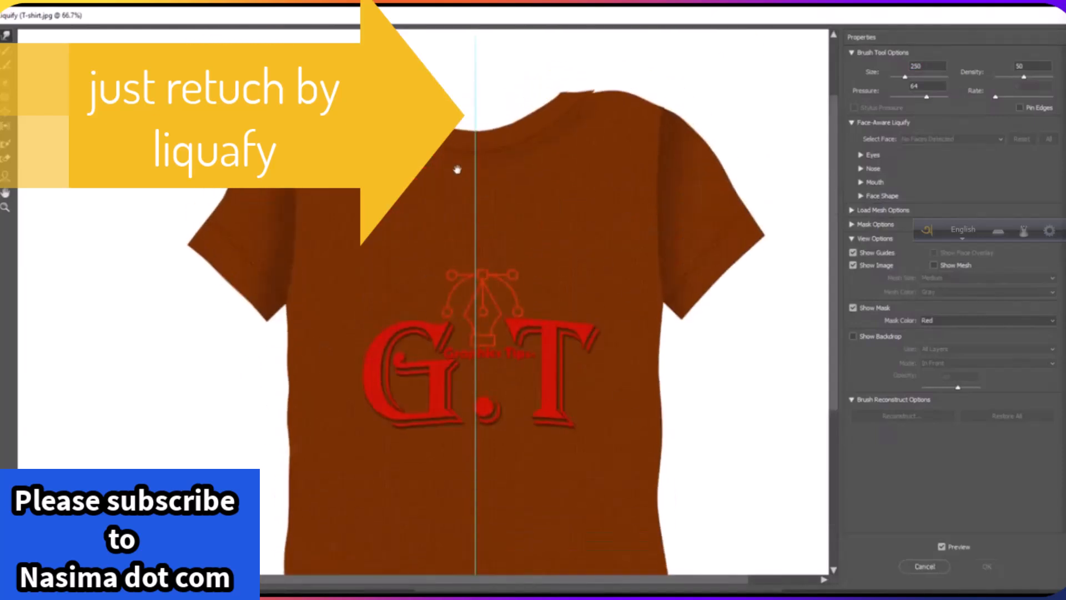
left_click(367, 113, "ctrl")
mouse_move(232, 427)
left_mouse_down()
mouse_move(246, 292)
mouse_move(179, 230)
left_mouse_up()
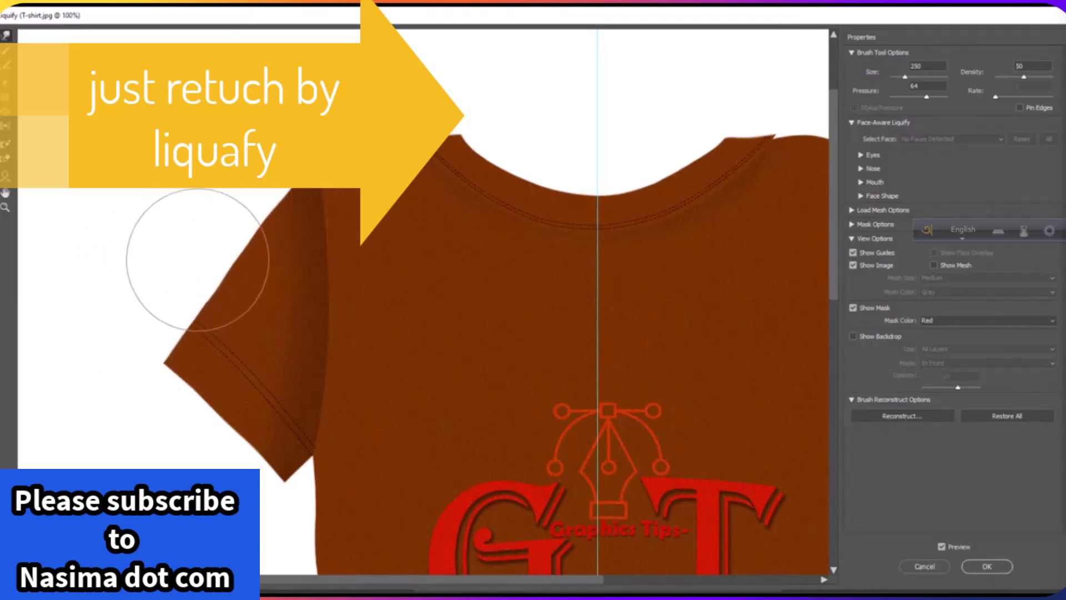
Refine the left sleeve's outline and the edge below the armpit in Liquify with a 175 brush
key("ctrl+plus")
key("bracketleft")
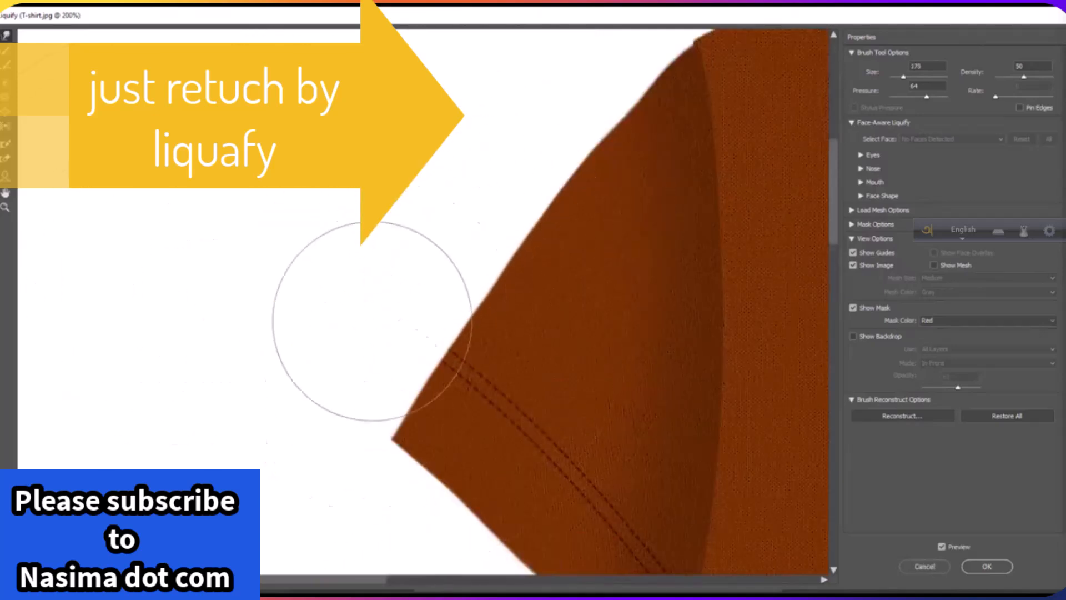
left_click_drag(333, 448, 297, 305)
left_click_drag(521, 464, 455, 326)
left_click_drag(599, 347, 483, 256)
left_click_drag(439, 421, 438, 354)
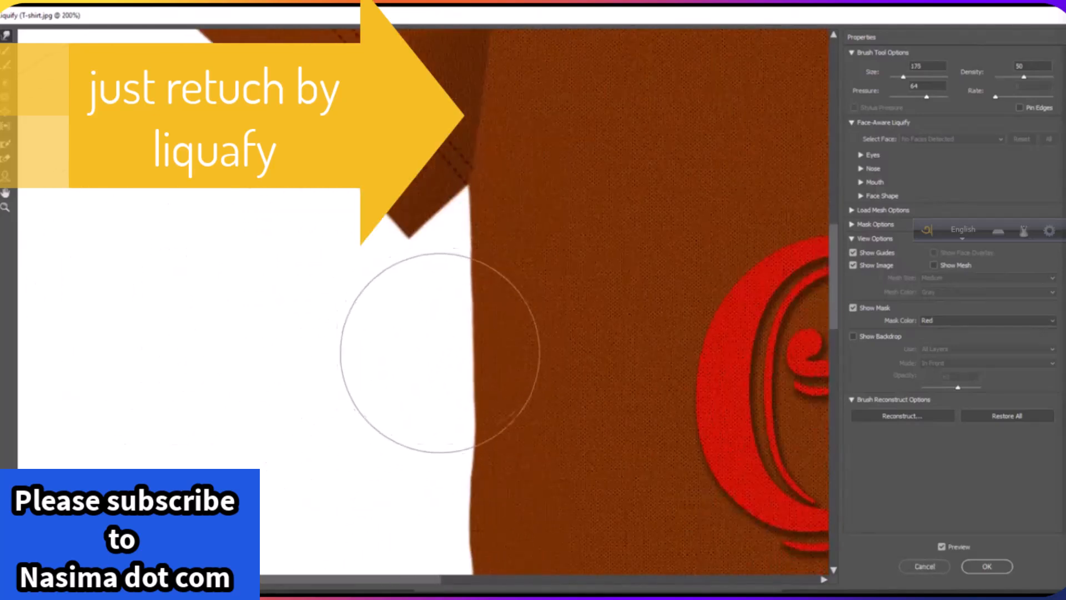
Straighten the lower part of the T-shirt's left side down to the hem with a 400 brush
key("ctrl+minus")
left_click_drag(380, 472, 352, 333)
key("bracketright")
key("bracketright")
key("bracketright")
key("bracketright")
left_click_drag(348, 442, 337, 151)
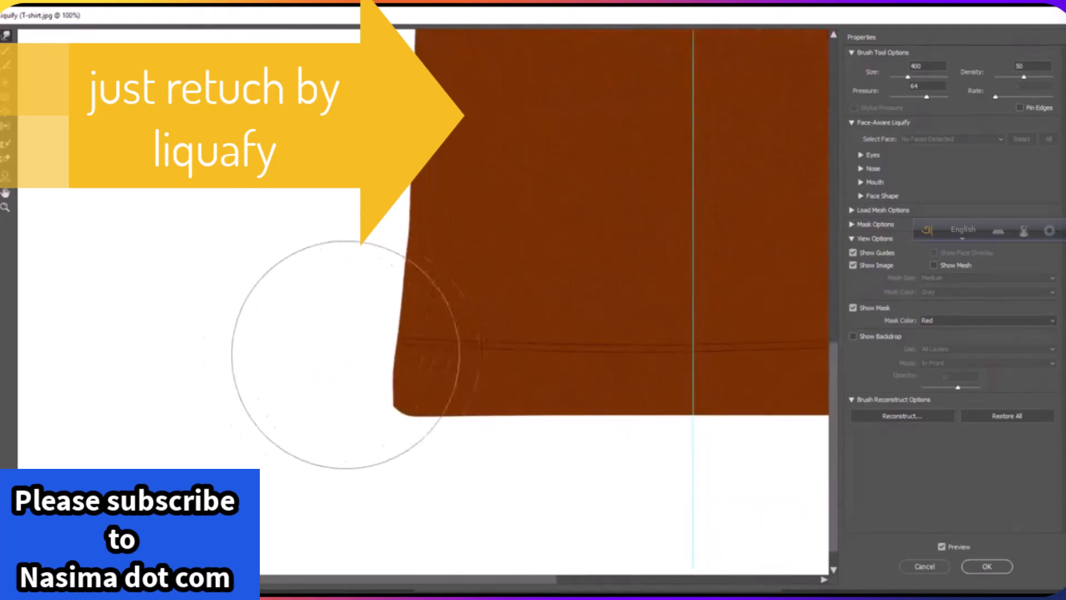
Reshape the left corner and bottom edge of the hem, enlarging the Liquify brush to 600
left_click_drag(447, 341, 422, 308)
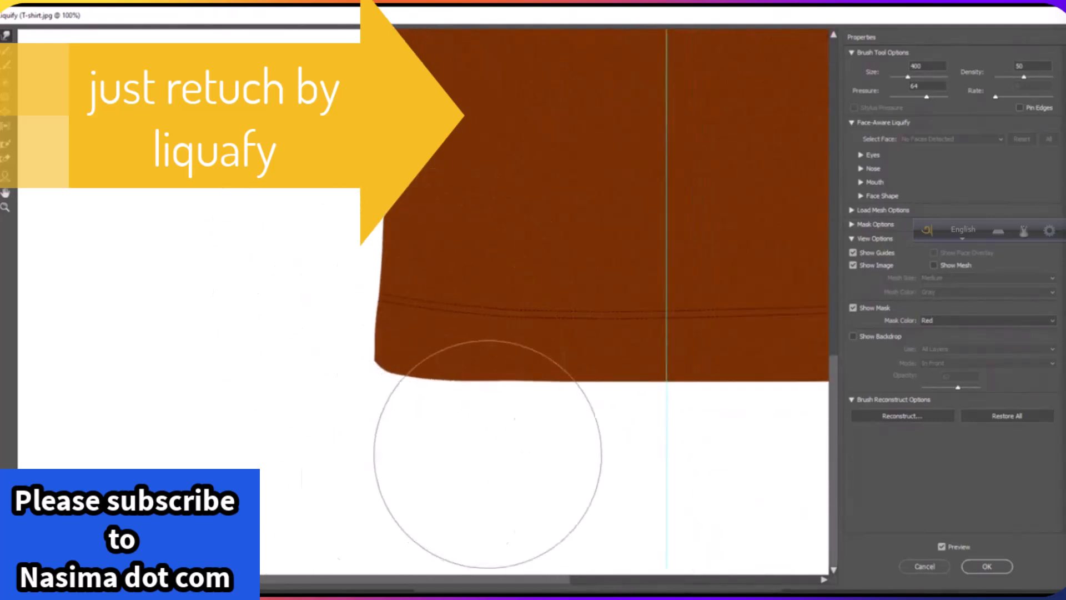
left_click_drag(424, 470, 439, 444)
key("ctrl+minus")
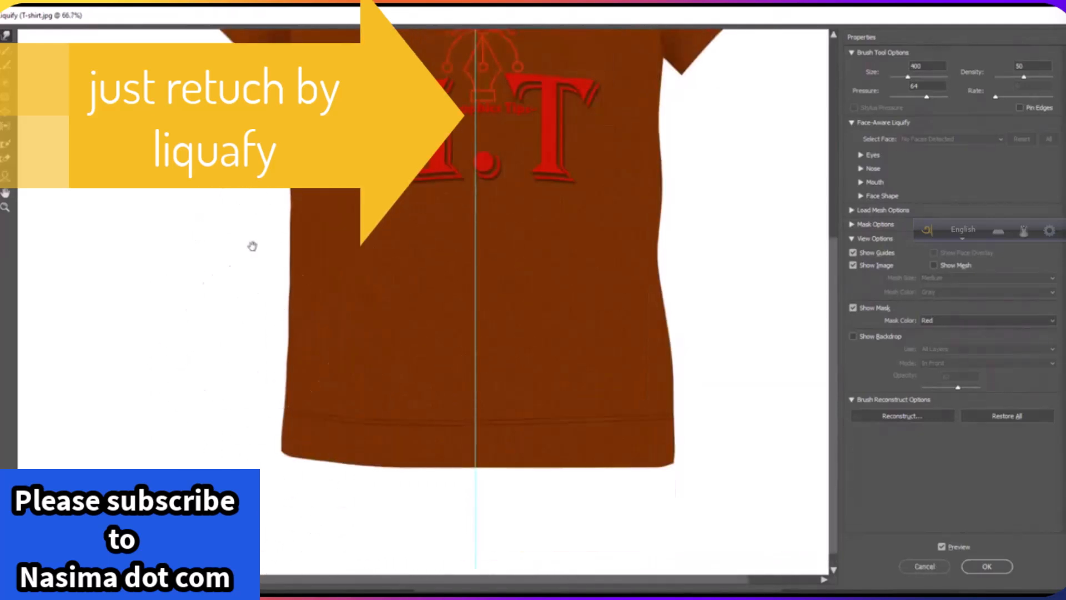
key("bracketright")
key("bracketright")
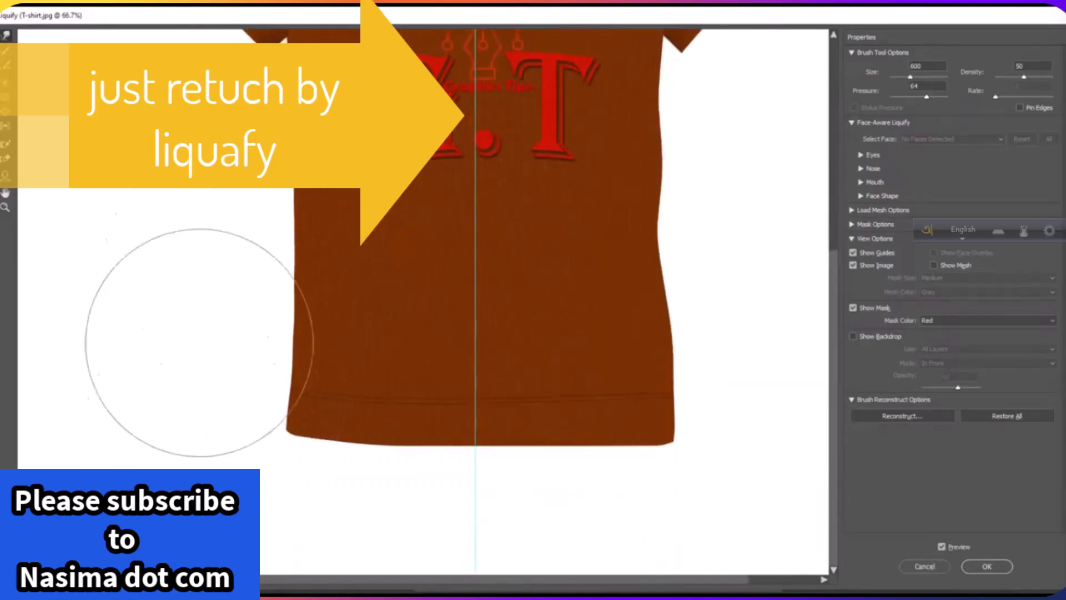
Smooth the T-shirt's left side edge below the sleeve with the brush size set back to 400
scroll(202, 381, "up", 4)
key("bracketleft")
key("bracketleft")
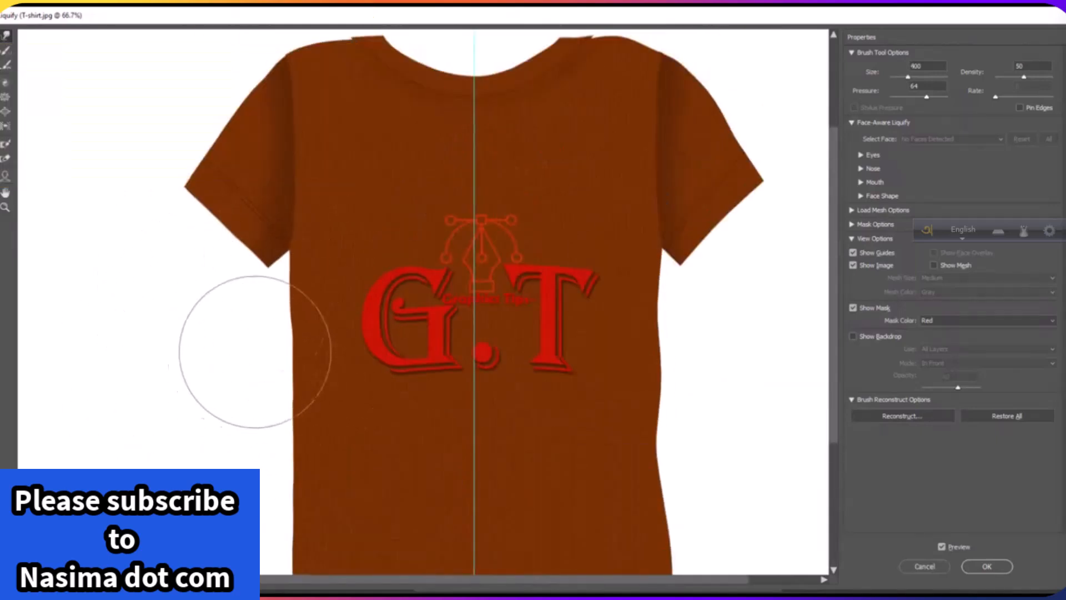
left_click_drag(248, 398, 243, 288)
left_click_drag(302, 392, 305, 297)
Smooth the left shoulder and collar edges with the brush reduced to 150, and apply the Liquify changes
left_click_drag(363, 55, 355, 302)
key("ctrl+plus")
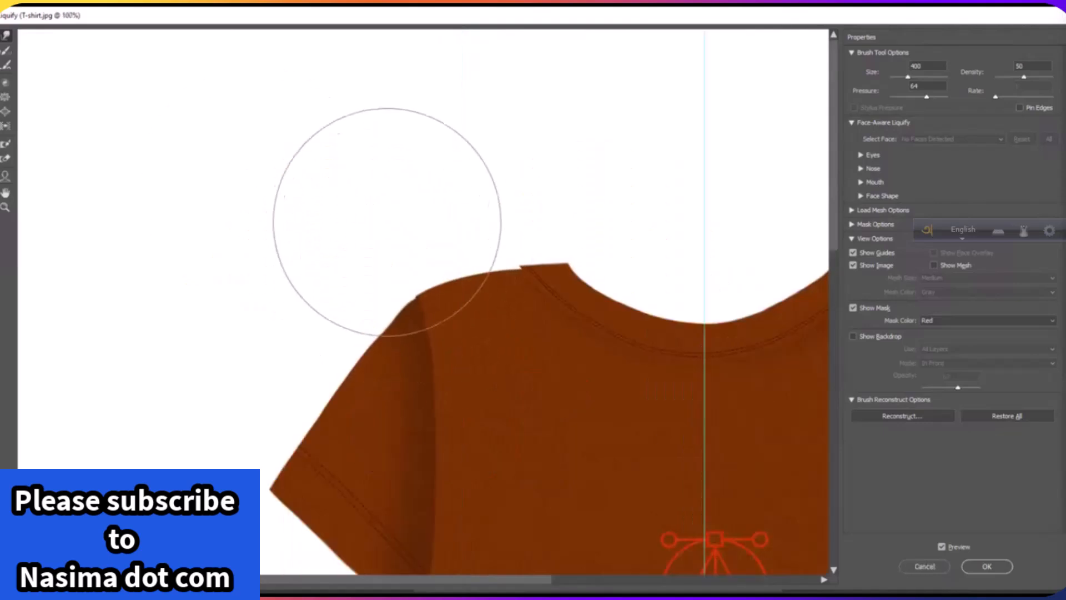
scroll(334, 223, "down", 2)
key("bracketleft")
key("bracketleft")
key("bracketleft")
key("ctrl+plus")
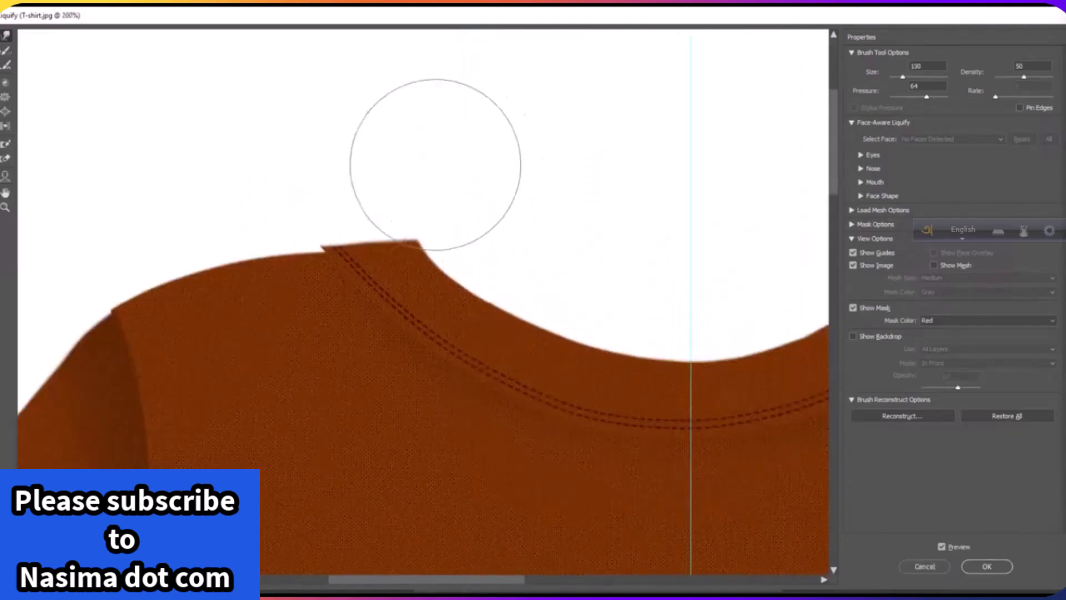
scroll(405, 176, "down", 1)
key("bracketright")
key("bracketright")
key("bracketleft")
key("bracketleft")
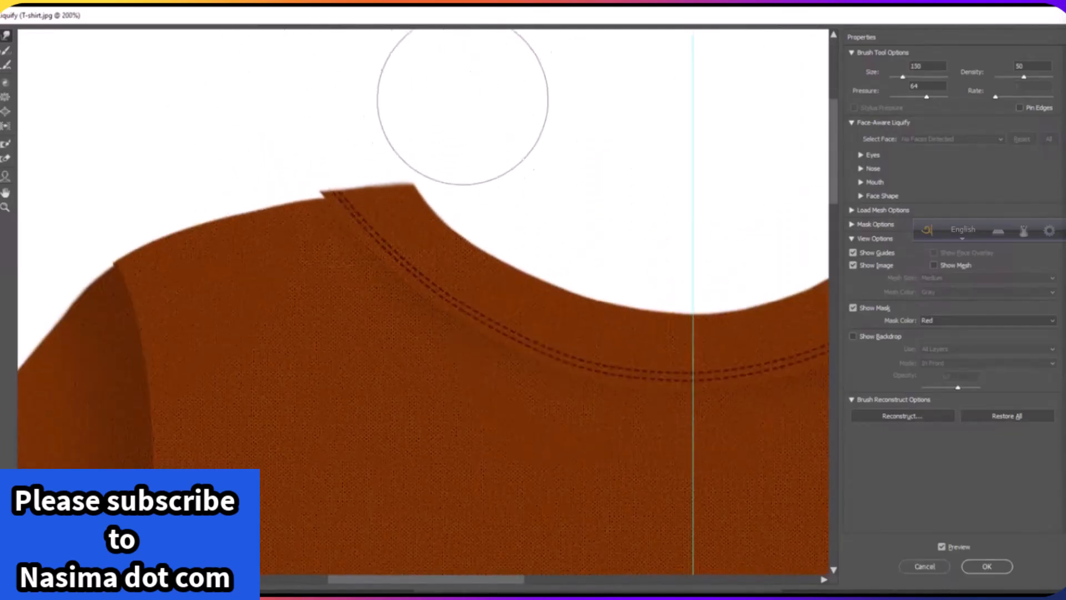
scroll(348, 148, "down", 5)
scroll(362, 174, "left", 3)
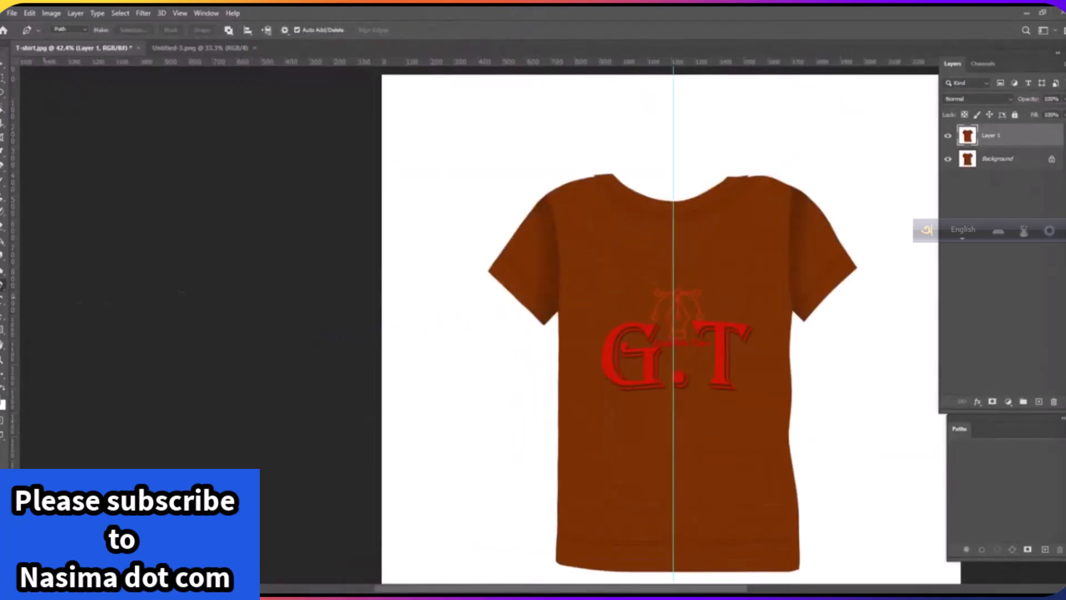
Trace a Pen tool path along the hem from the centre guide to the left corner and start up the side
right_click(3, 285)
left_click(41, 287)
left_click_drag(652, 432, 646, 335)
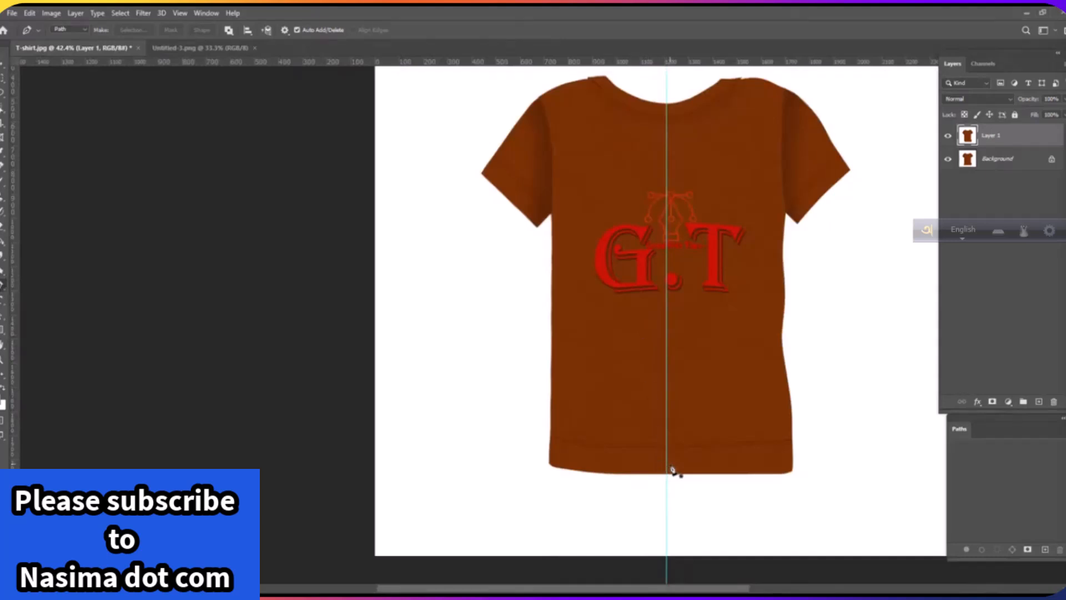
scroll(673, 471, "up", 5)
left_click_drag(659, 482, 589, 484)
scroll(561, 487, "left", 3)
left_click(503, 455)
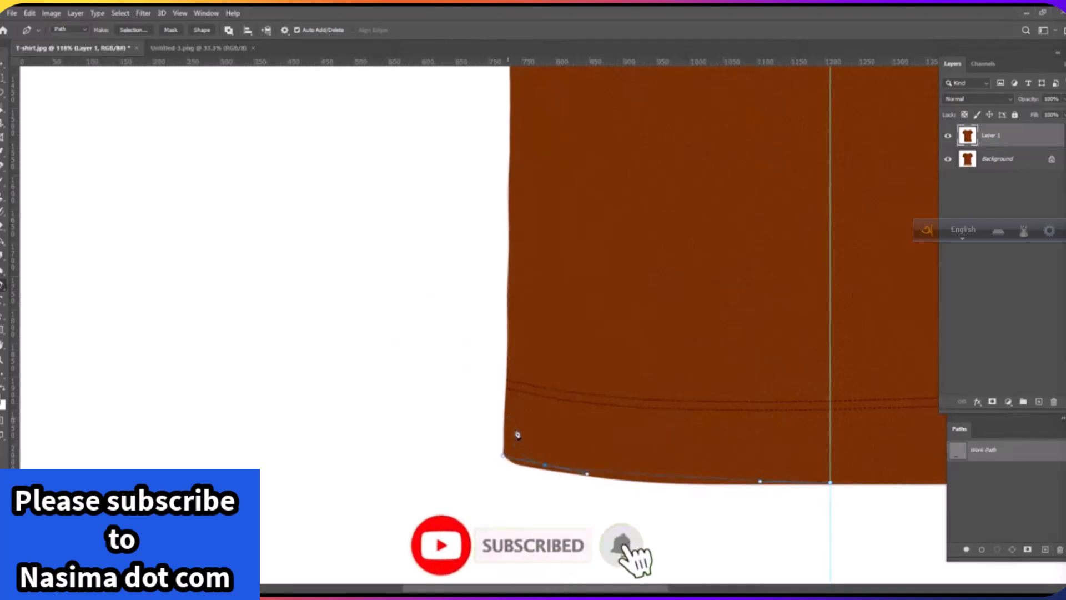
left_click_drag(507, 407, 510, 359)
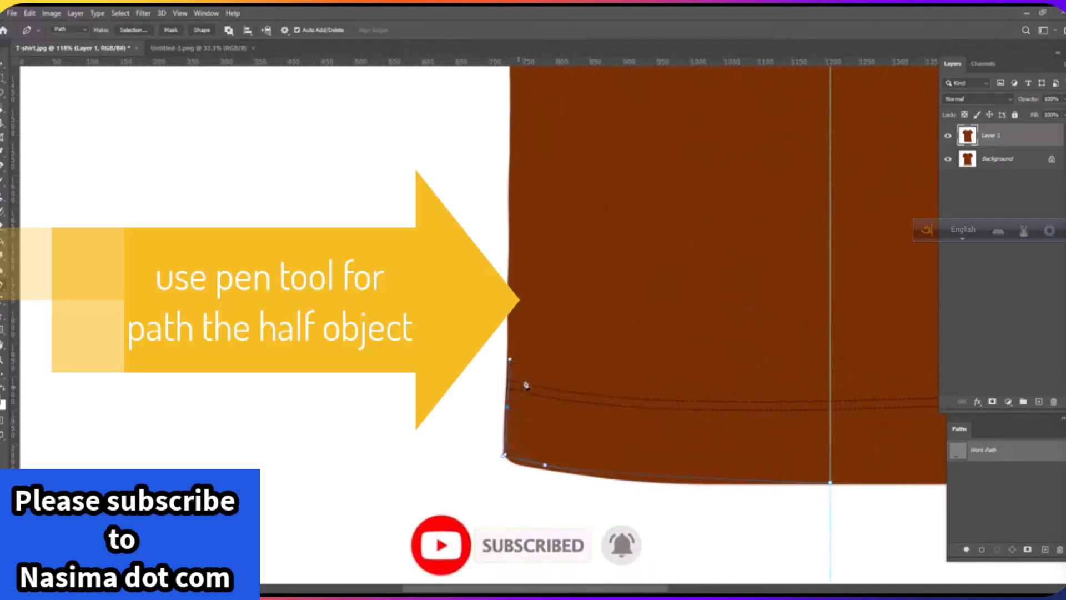
Continue the Pen path up the T-shirt's left side, around the sleeve and over the shoulder to the collar seam
scroll(520, 390, "down", 3)
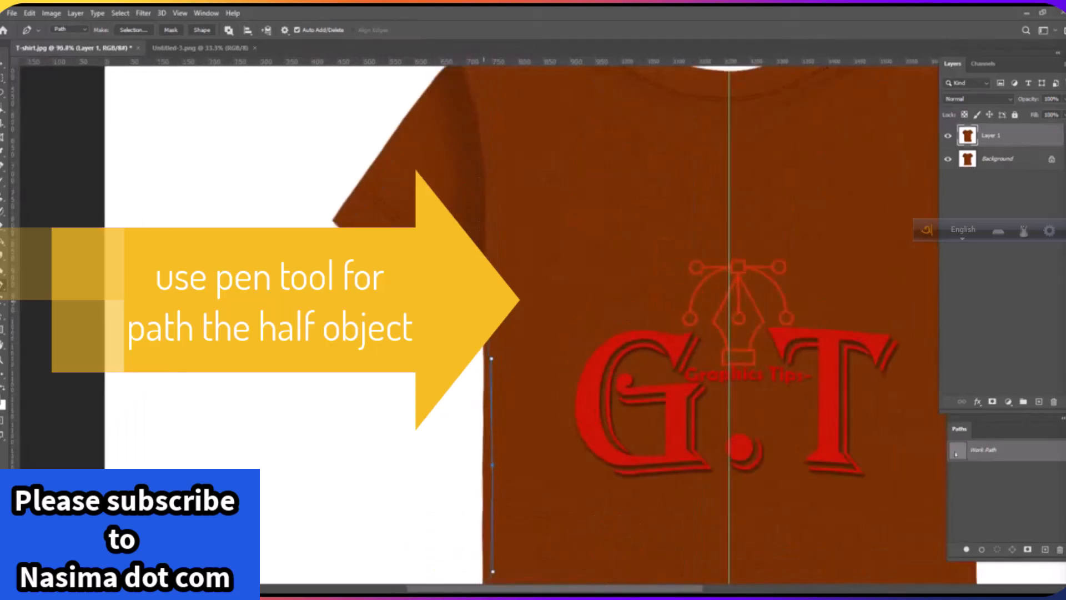
scroll(489, 356, "up", 4)
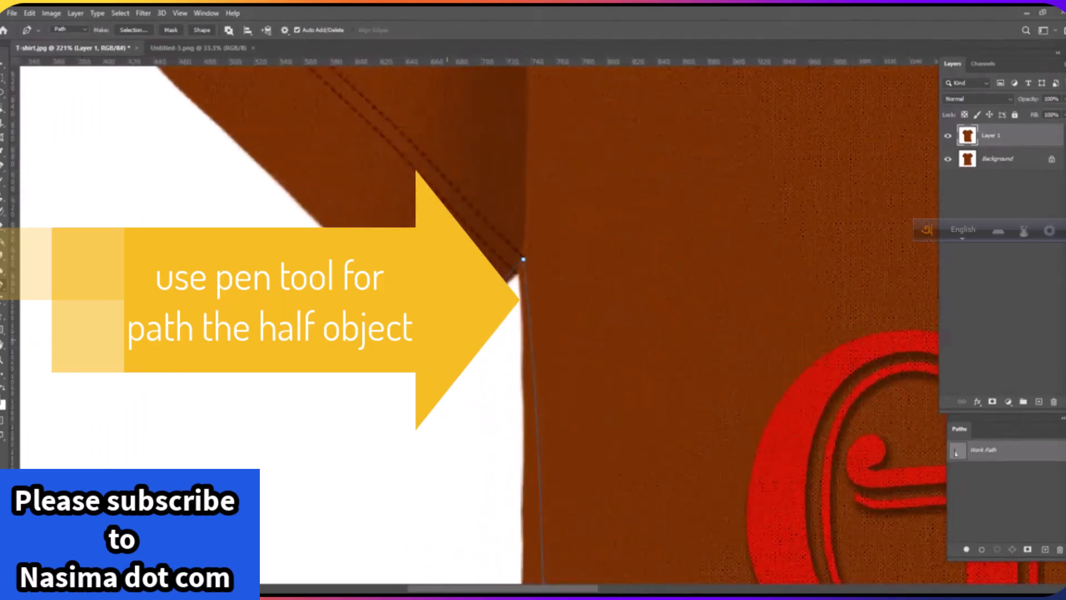
left_click_drag(411, 303, 640, 502)
left_click_drag(404, 237, 420, 219)
left_click_drag(465, 196, 325, 489)
mouse_move(548, 167)
left_mouse_down()
mouse_move(623, 108)
mouse_move(551, 159)
left_mouse_up()
left_click_drag(517, 195, 434, 261)
left_click_drag(718, 135, 824, 127)
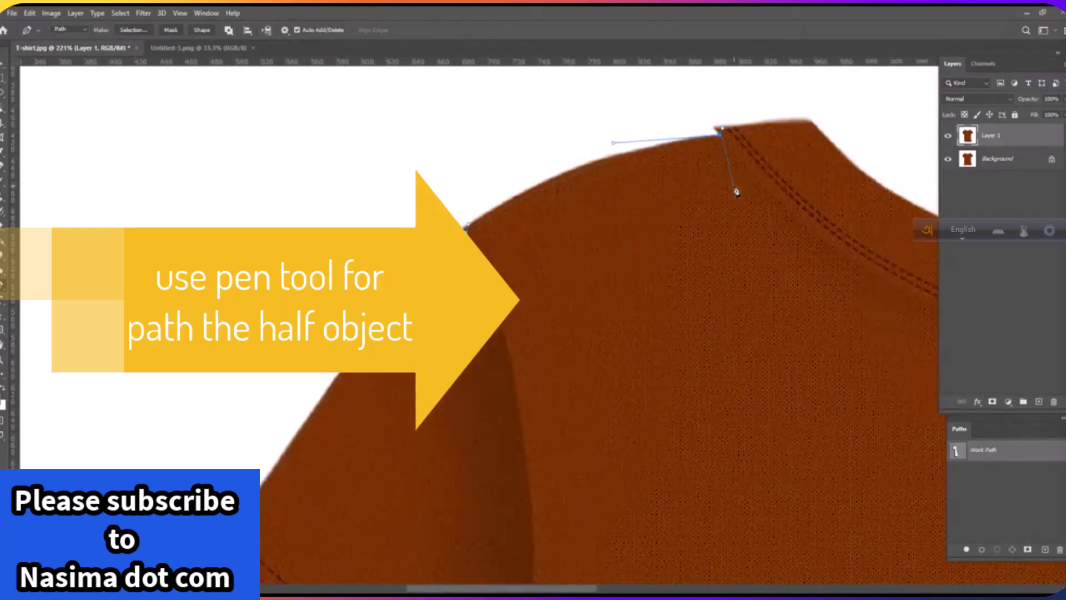
Trace the collar corner and neckline with curved path segments, ending the half outline at the centre guide
scroll(730, 127, "up", 3)
left_click_drag(731, 128, 595, 208)
left_click_drag(712, 194, 611, 179)
left_click_drag(669, 205, 698, 235)
left_click_drag(759, 288, 550, 249)
left_click_drag(693, 320, 426, 321)
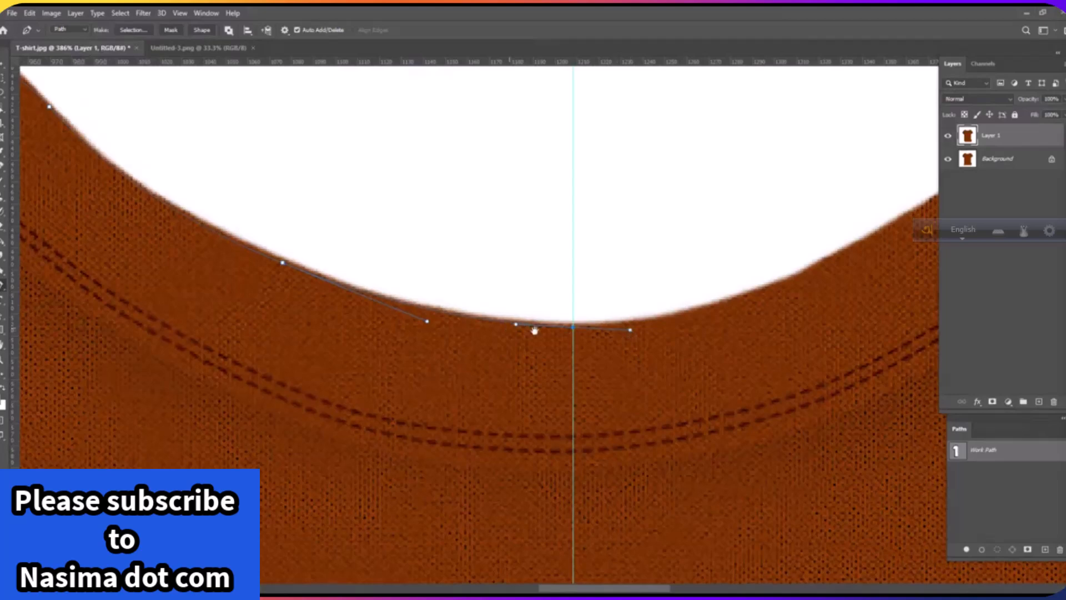
left_click_drag(509, 328, 605, 341)
scroll(600, 345, "down", 3)
left_click_drag(434, 264, 486, 307)
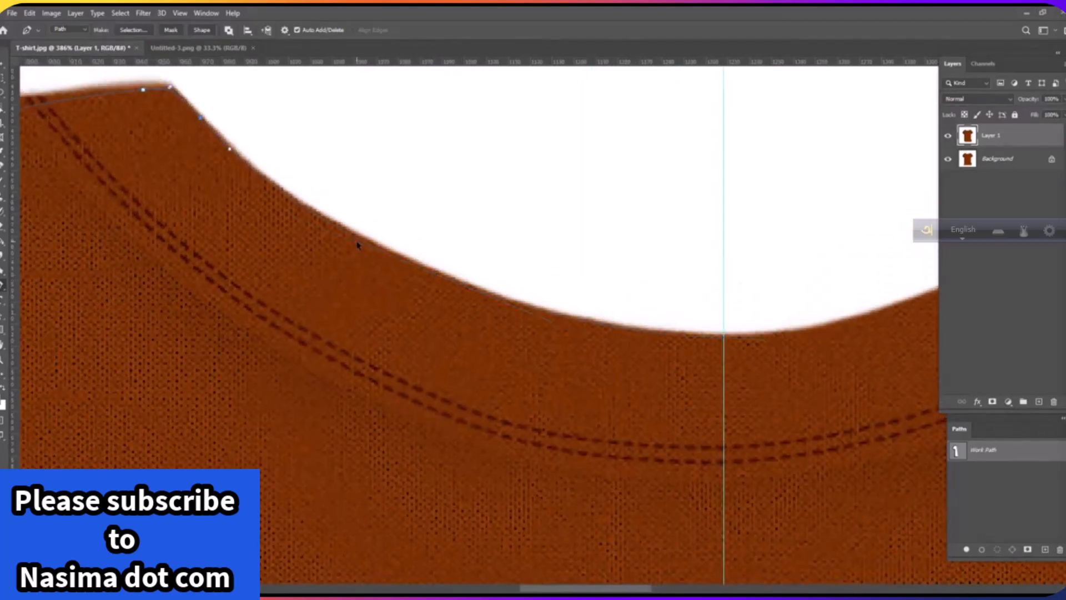
left_click_drag(350, 245, 414, 266)
left_click_drag(723, 338, 766, 339)
scroll(784, 347, "down", 10)
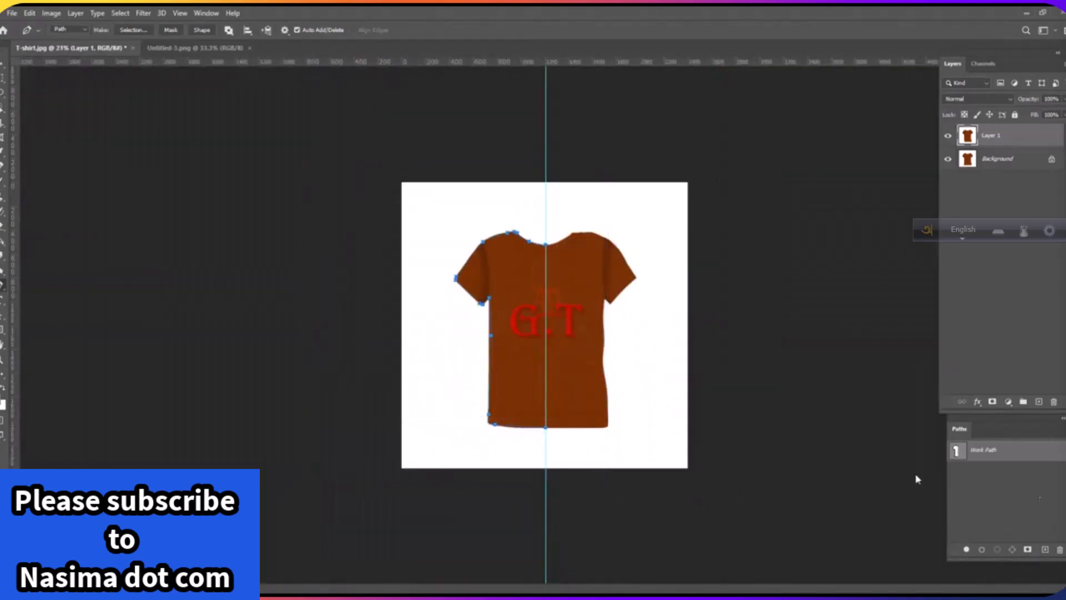
Save the traced work path as Path 1 and reselect it
scroll(547, 316, "up", 3)
left_click(1008, 485)
left_click(989, 454)
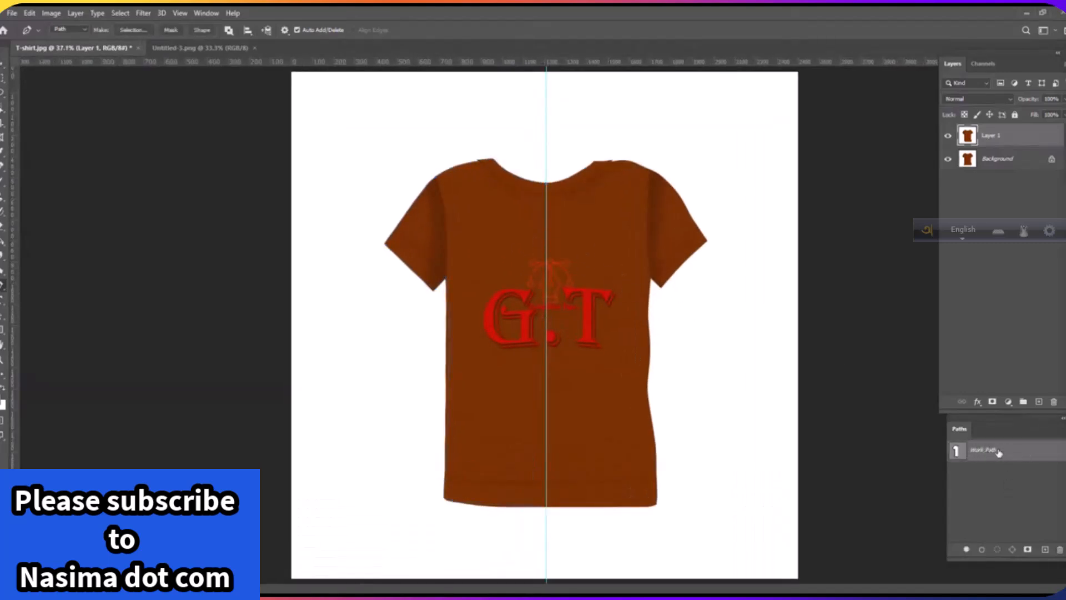
double_click(990, 451)
left_click(594, 195)
left_click(1015, 485)
left_click(1006, 456)
left_click(988, 463)
Mirror a copy of the half path horizontally about the centre guide using Free Transform with its reference point on the guide
key("ctrl+t")
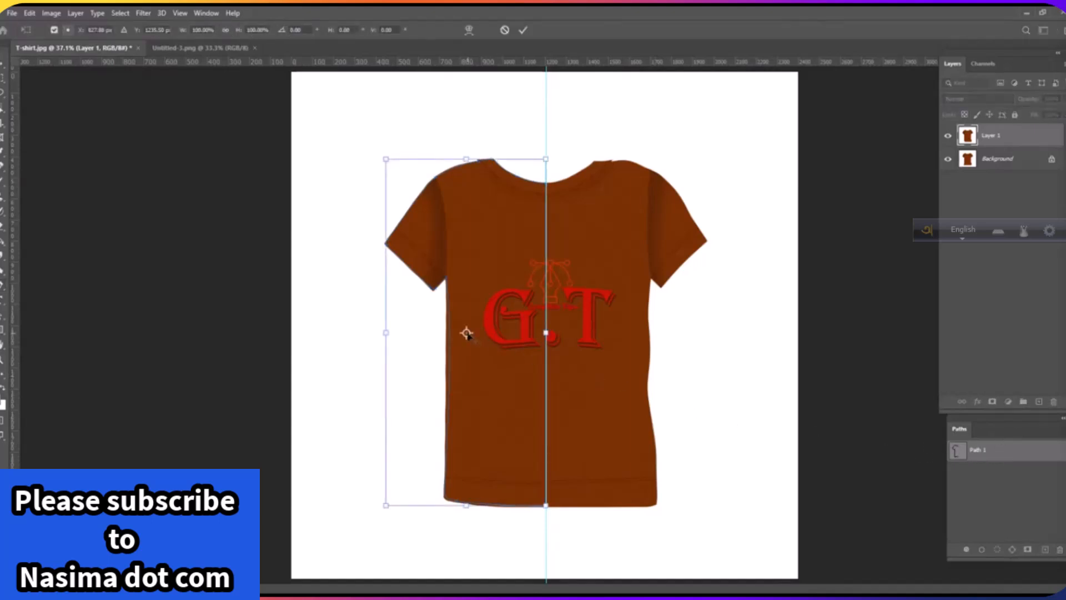
left_click_drag(467, 333, 547, 334)
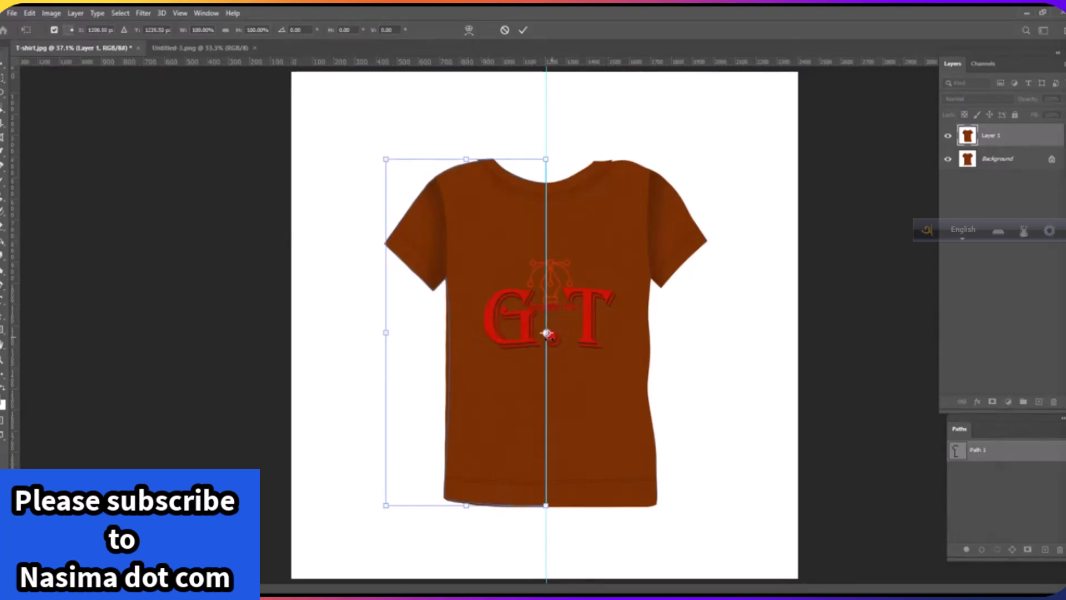
right_click(503, 290)
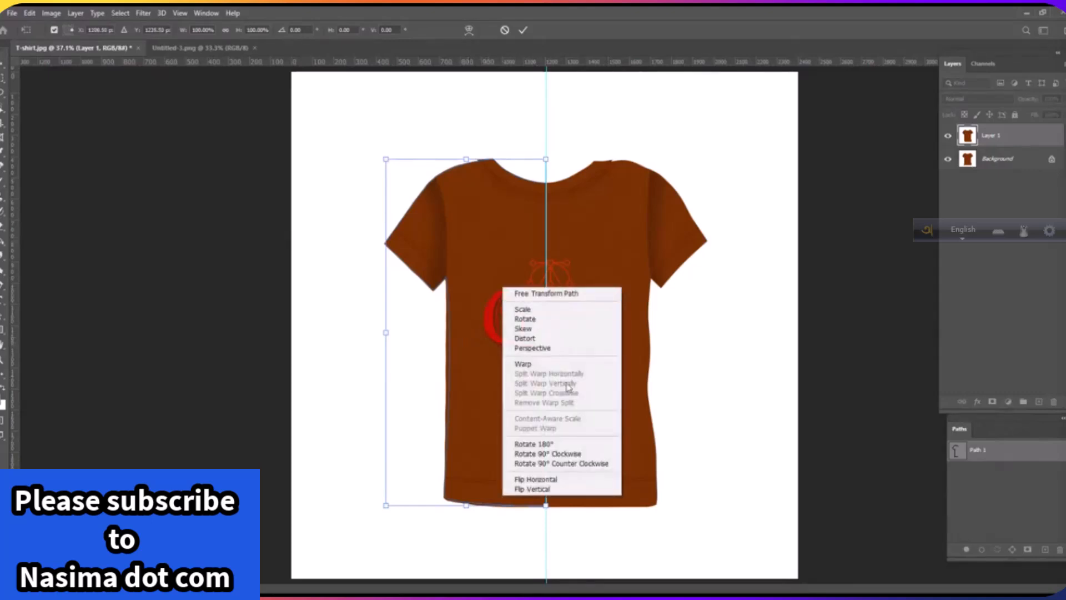
left_click(575, 481)
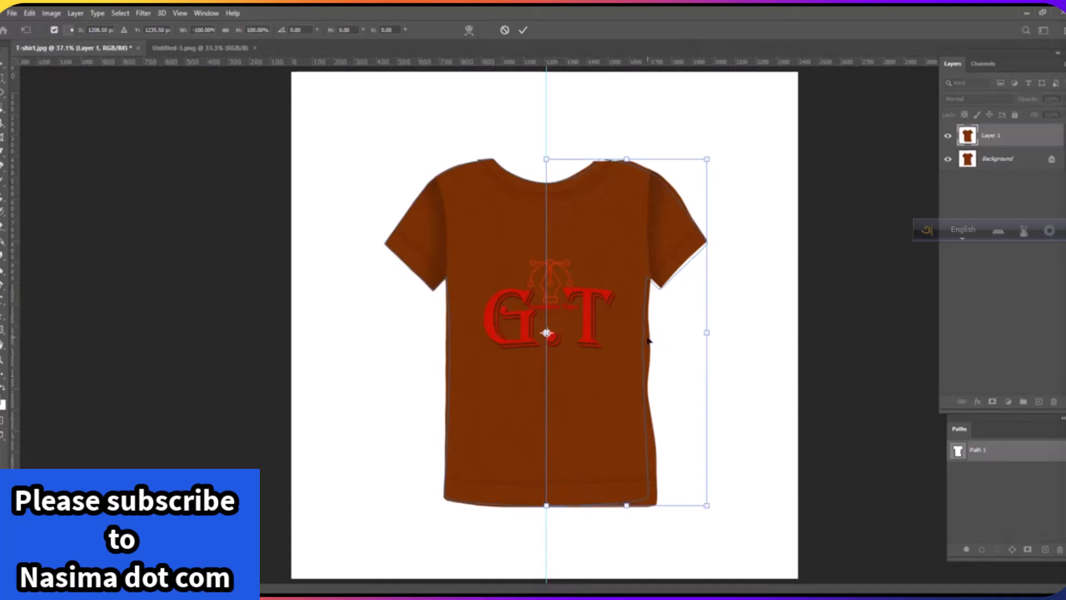
key("Return")
Join the original and mirrored path halves where they meet at the neckline on the centre guide
scroll(599, 219, "up", 5)
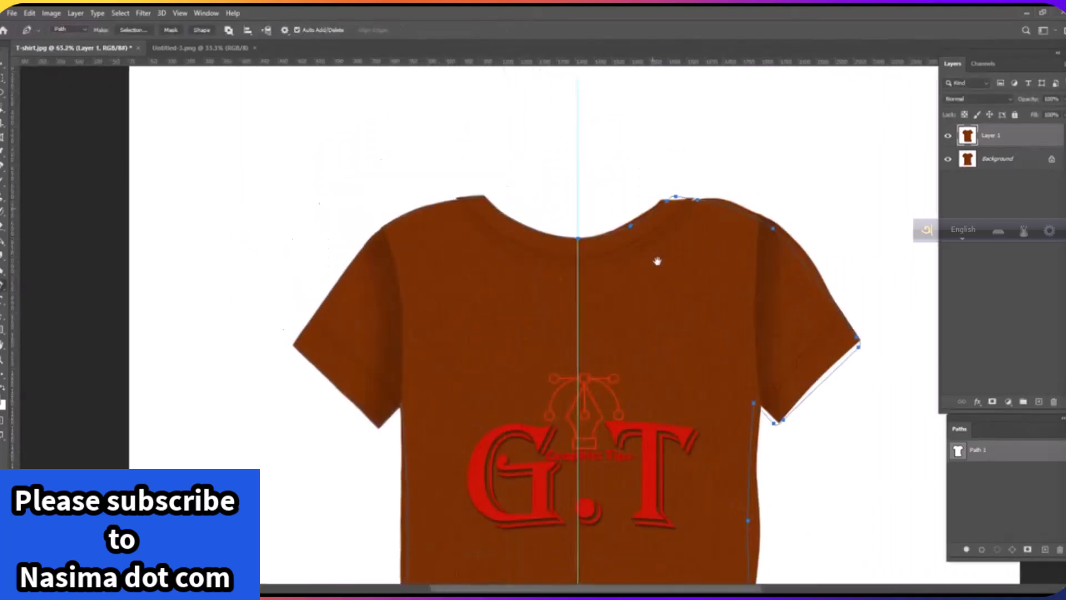
scroll(568, 241, "up", 5)
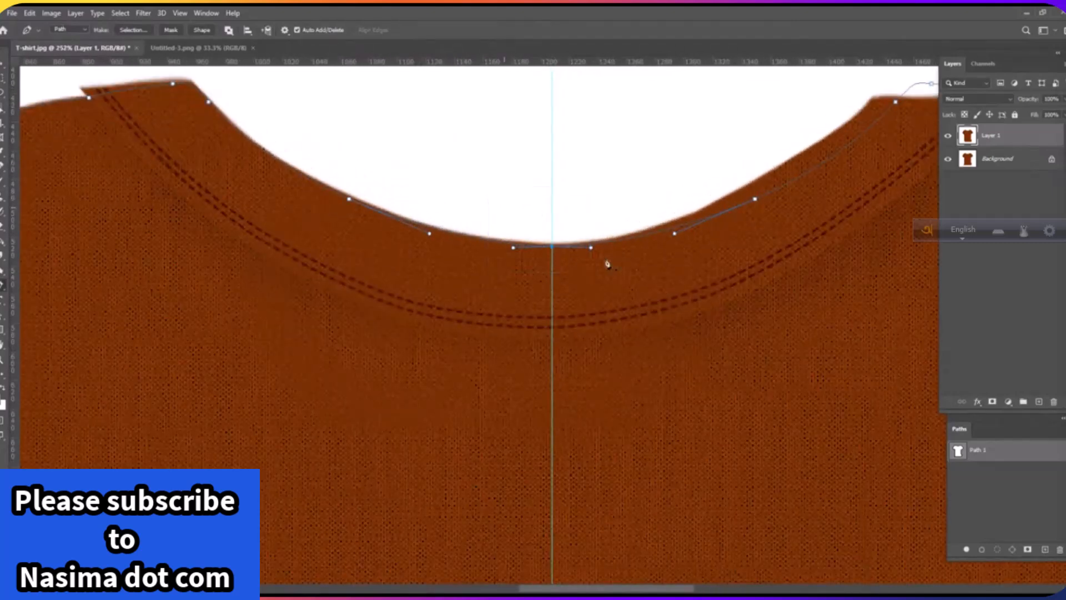
left_click(611, 244)
left_click_drag(527, 232, 568, 266)
key("Delete")
left_click(483, 241)
Join the two path halves at the hem on the centre guide to close the T-shirt outline
scroll(610, 286, "down", 6)
left_click_drag(717, 372, 622, 149)
left_click_drag(583, 381, 600, 212)
left_click_drag(493, 411, 592, 504)
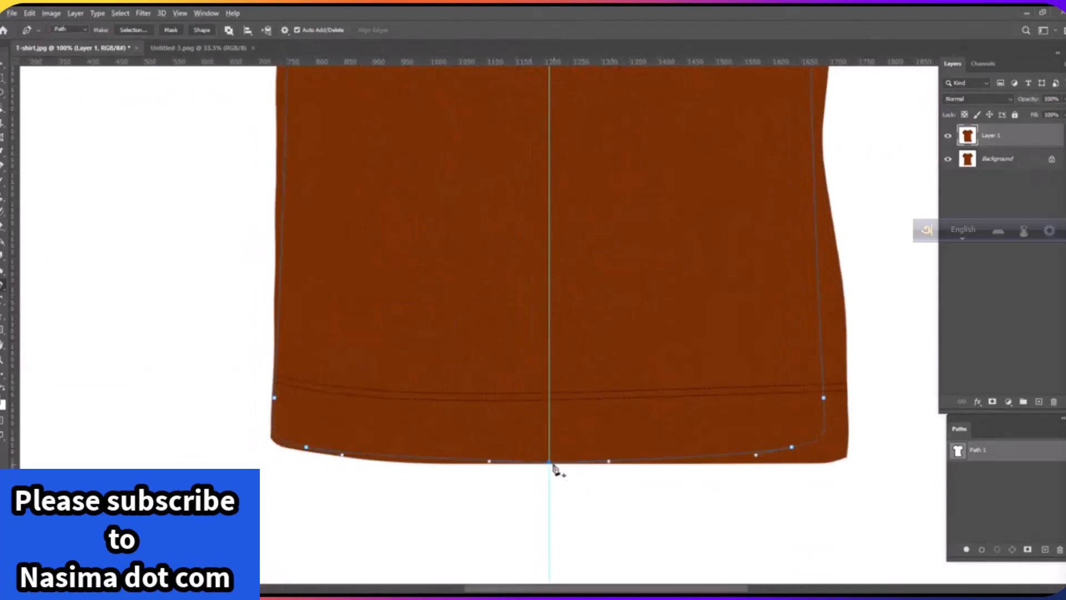
scroll(595, 459, "up", 2)
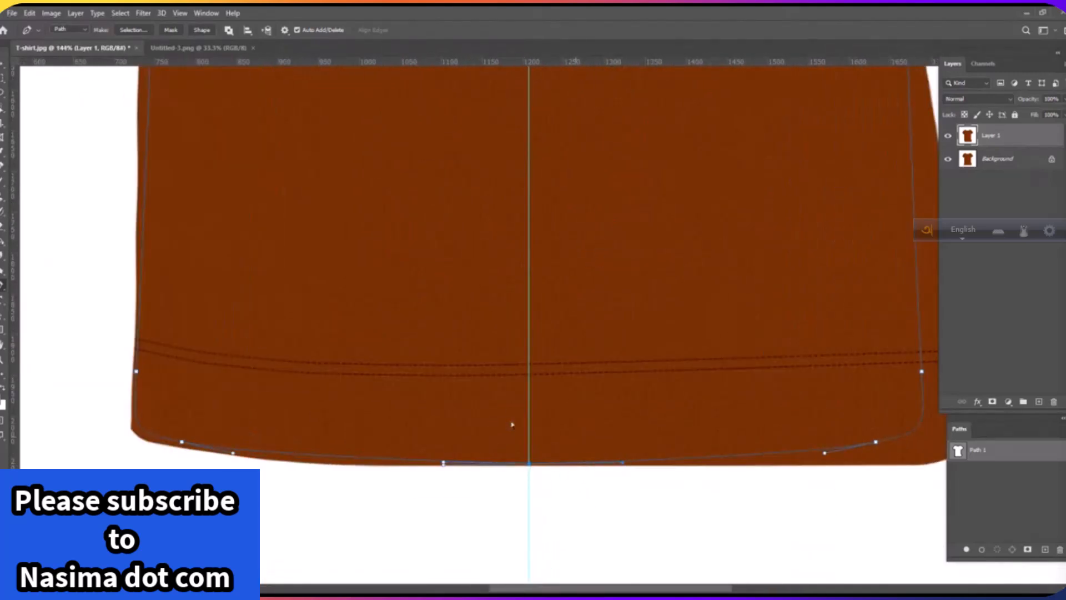
left_click(530, 463)
left_click(573, 419)
left_click(529, 463)
left_click_drag(551, 394, 583, 440)
scroll(577, 428, "down", 6)
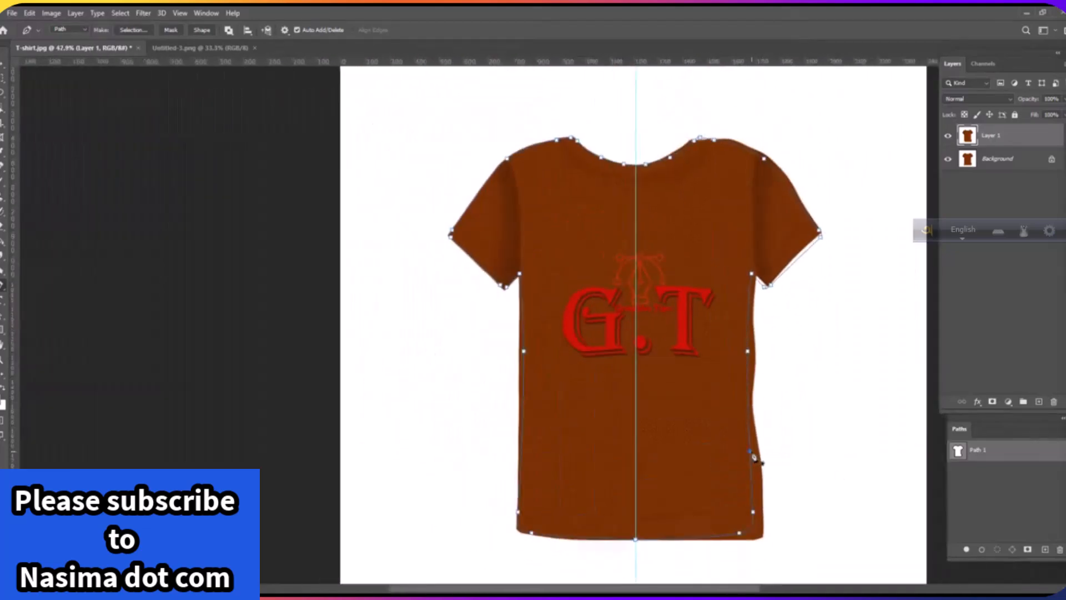
Load the full T-shirt path as a selection and add a new layer above Layer 1
scroll(755, 456, "up", 1)
left_click(959, 451, "ctrl")
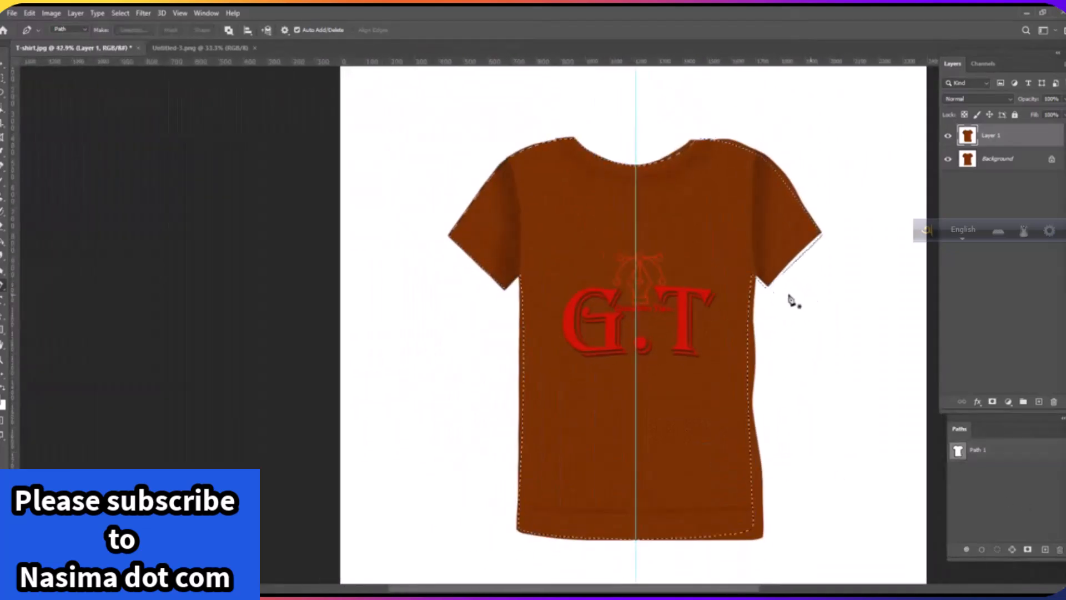
left_click(1039, 401)
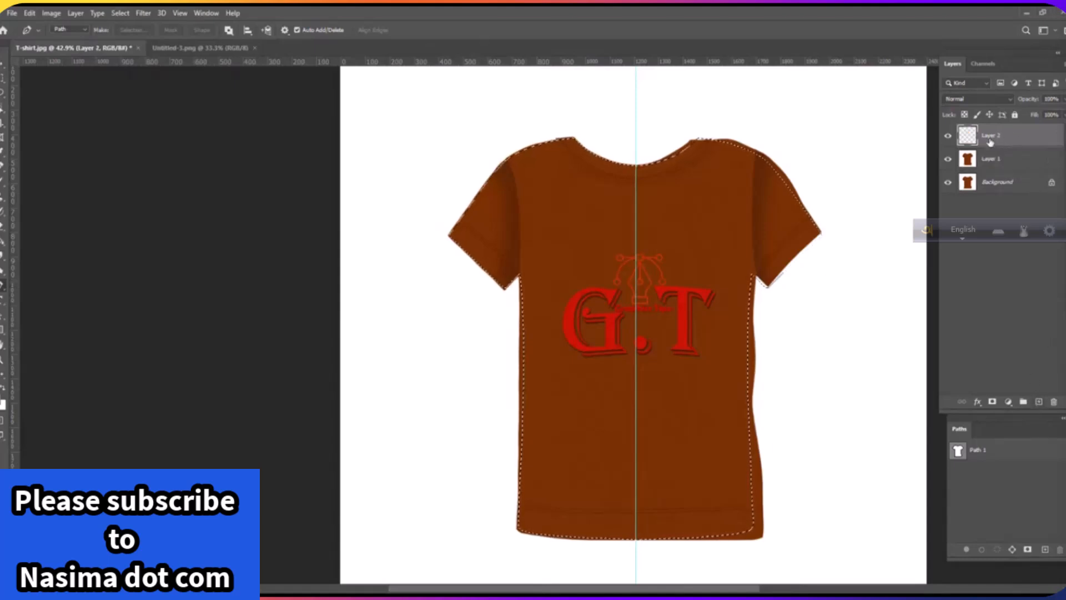
Stroke the selection on Layer 2 with a 1 px black (#000000) line, centred, in Normal mode at 100% opacity
left_click(28, 14)
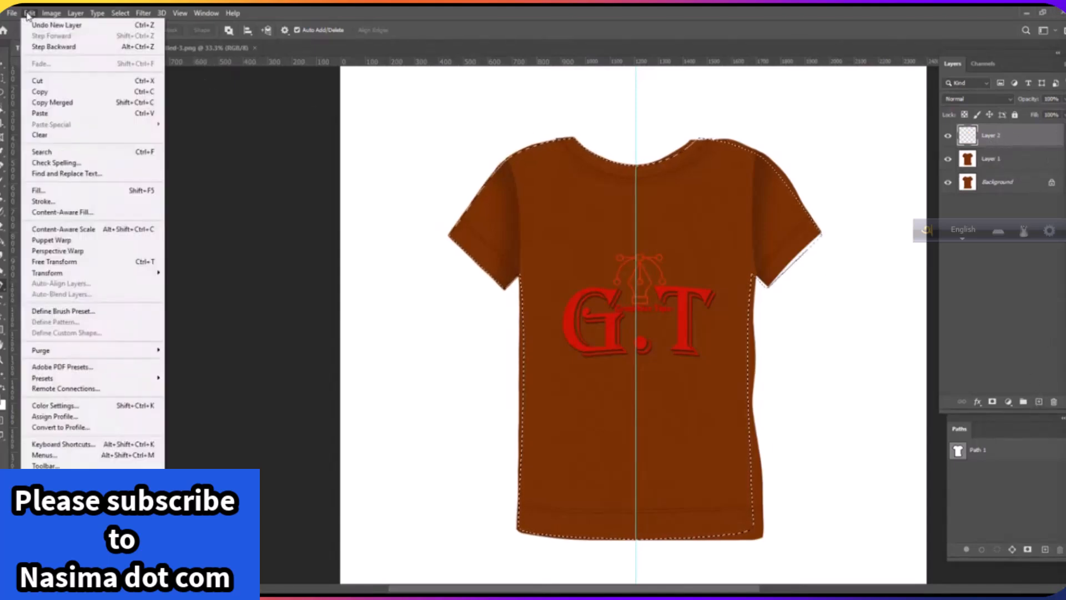
left_click(43, 201)
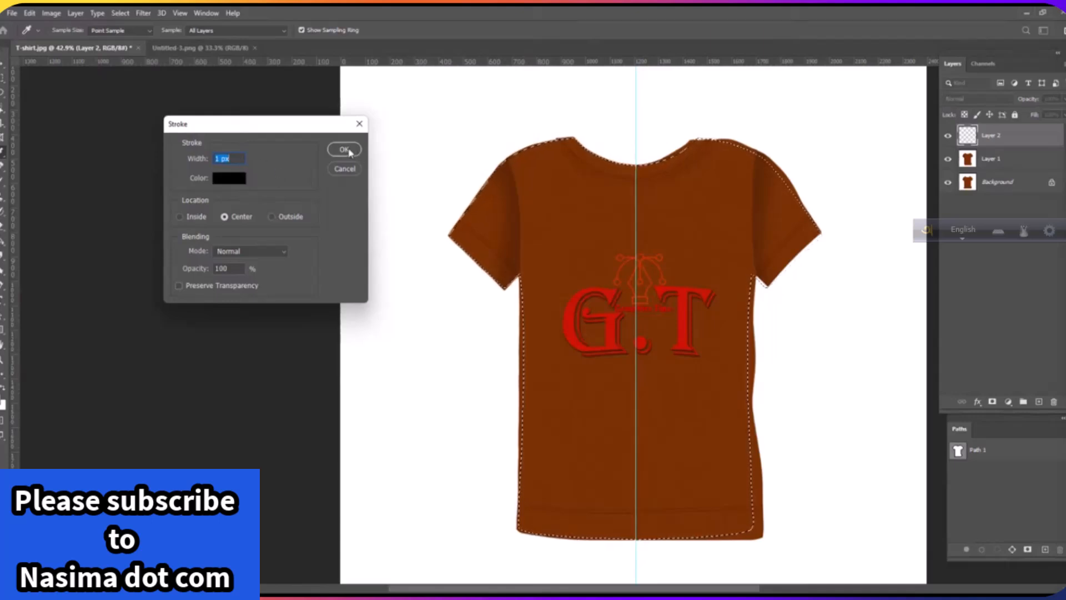
left_click(232, 178)
left_click(44, 235)
type("000000")
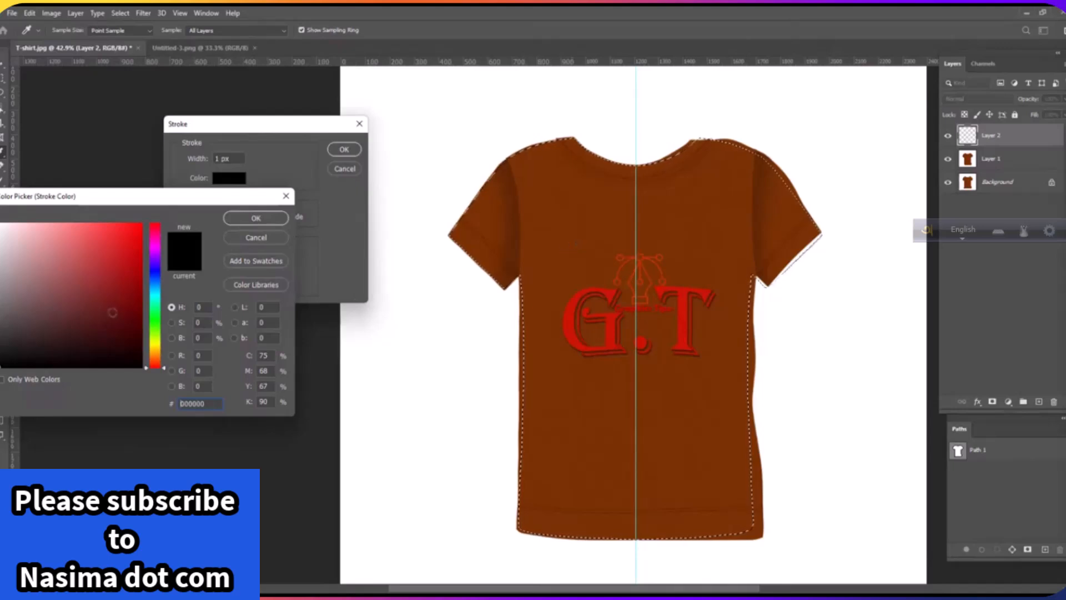
left_click(266, 219)
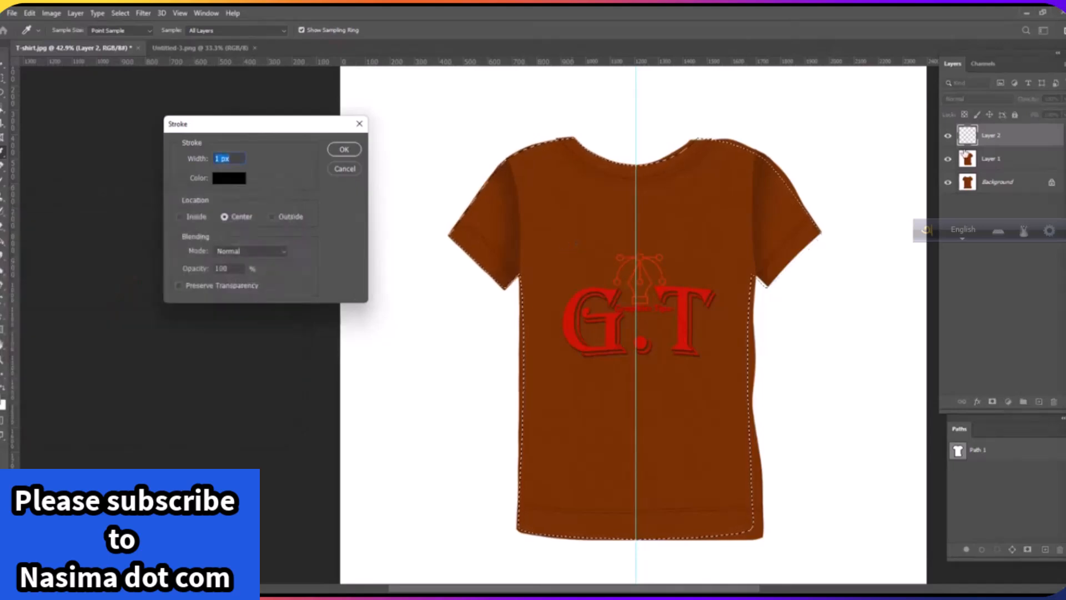
left_click(345, 150)
Deselect, inspect the stroked outline against the shirt edges, and open the Liquify filter on Layer 1
scroll(715, 167, "up", 3)
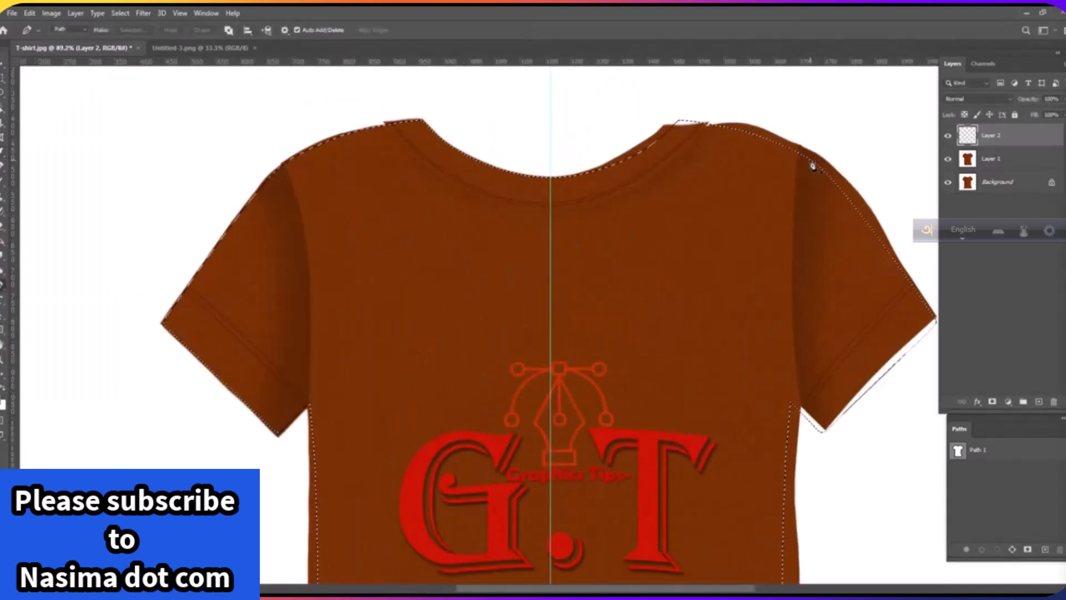
scroll(741, 149, "up", 3)
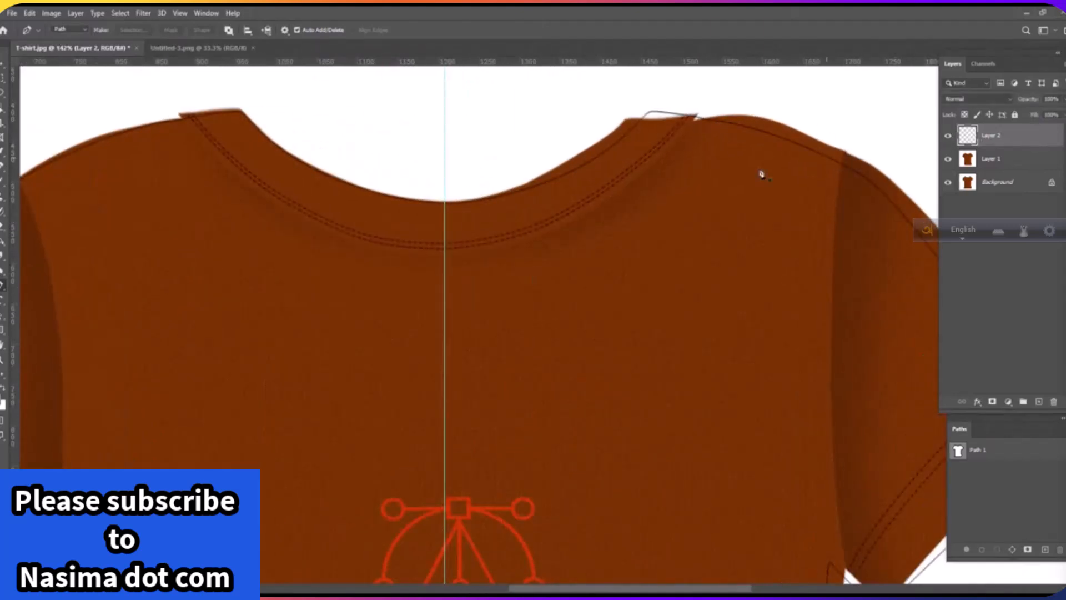
scroll(850, 162, "down", 3)
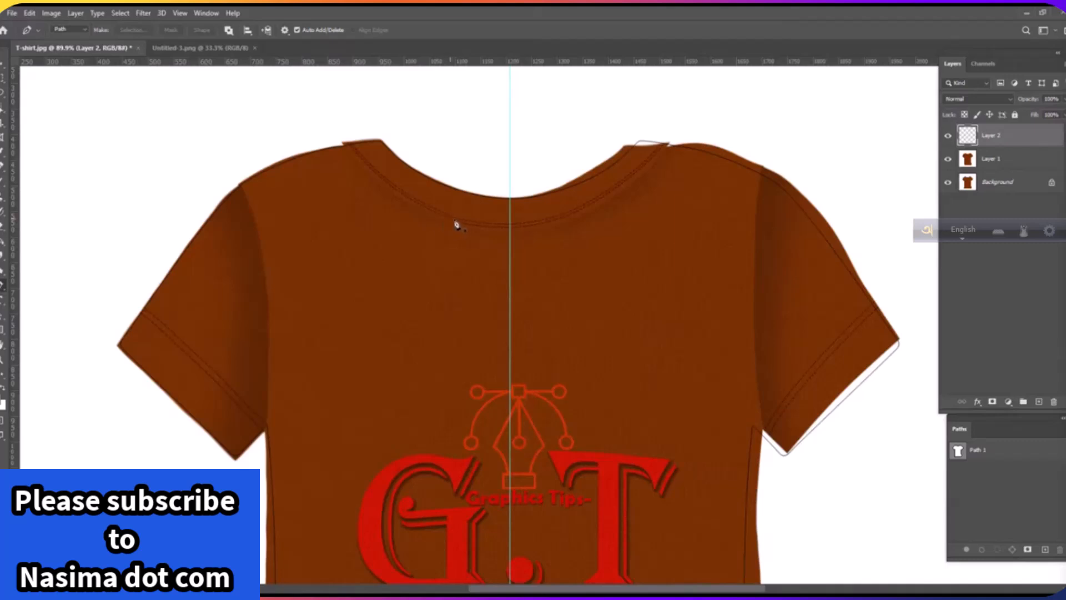
scroll(444, 224, "down", 5)
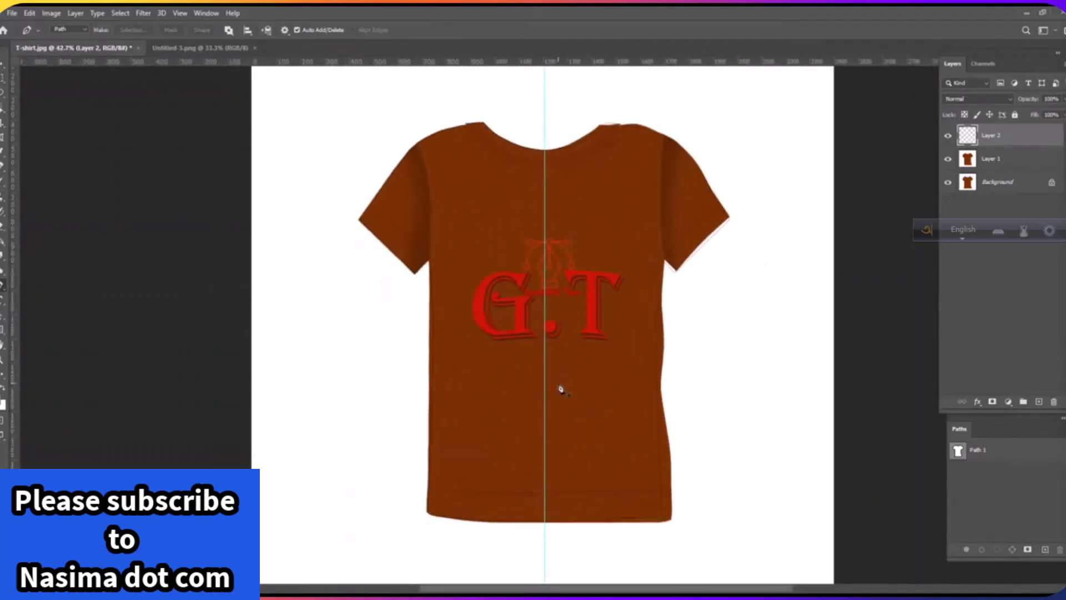
left_click(1014, 162)
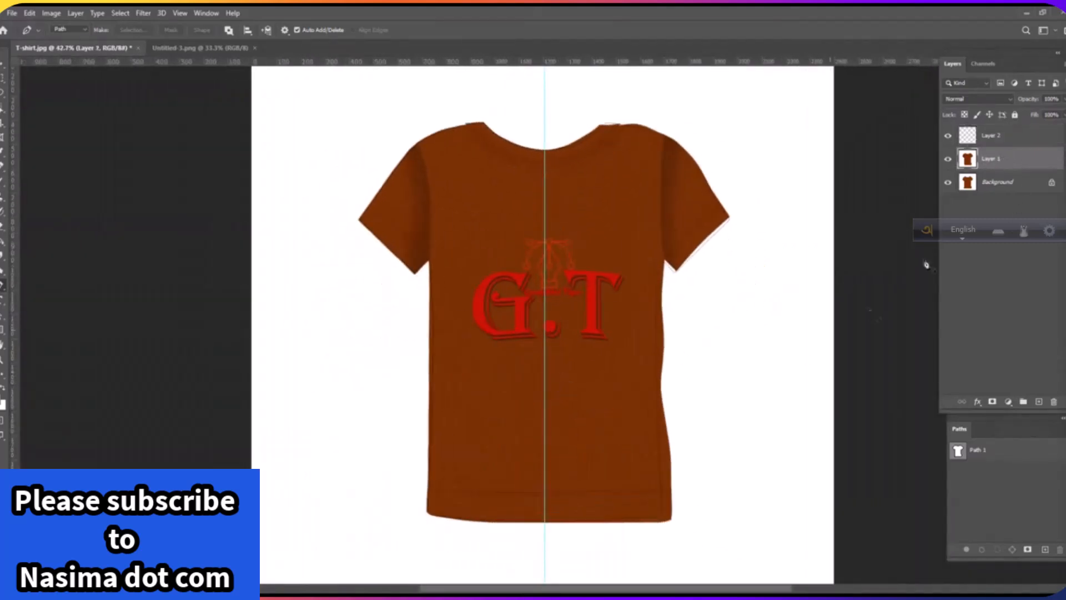
left_click(145, 15)
left_click(176, 102)
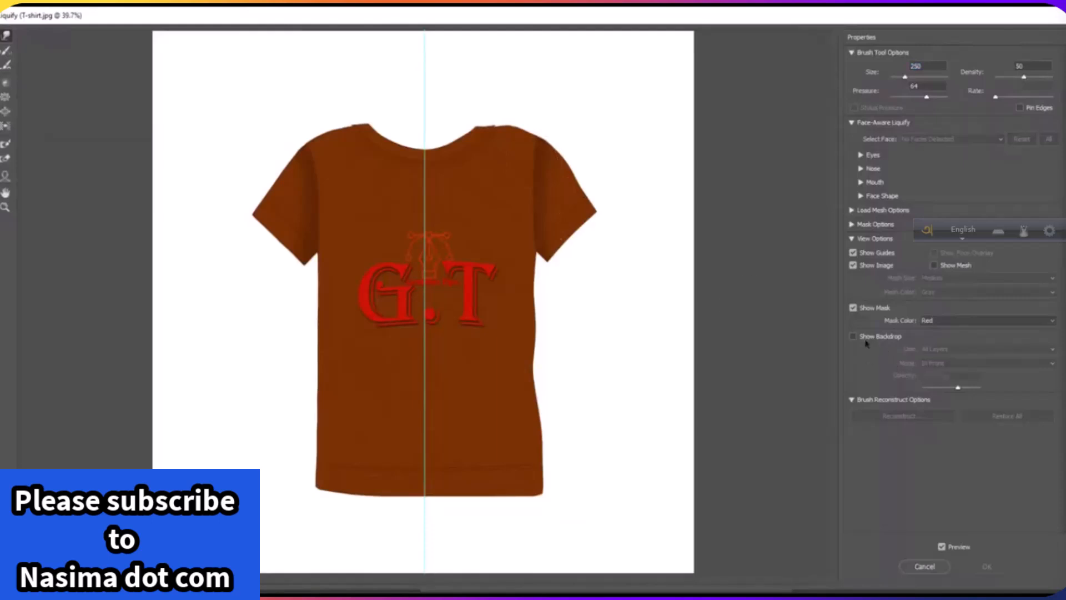
Turn on the Liquify backdrop and use the Layer 2 outline as its source
left_click(855, 336)
left_click(1017, 348)
left_click(953, 379)
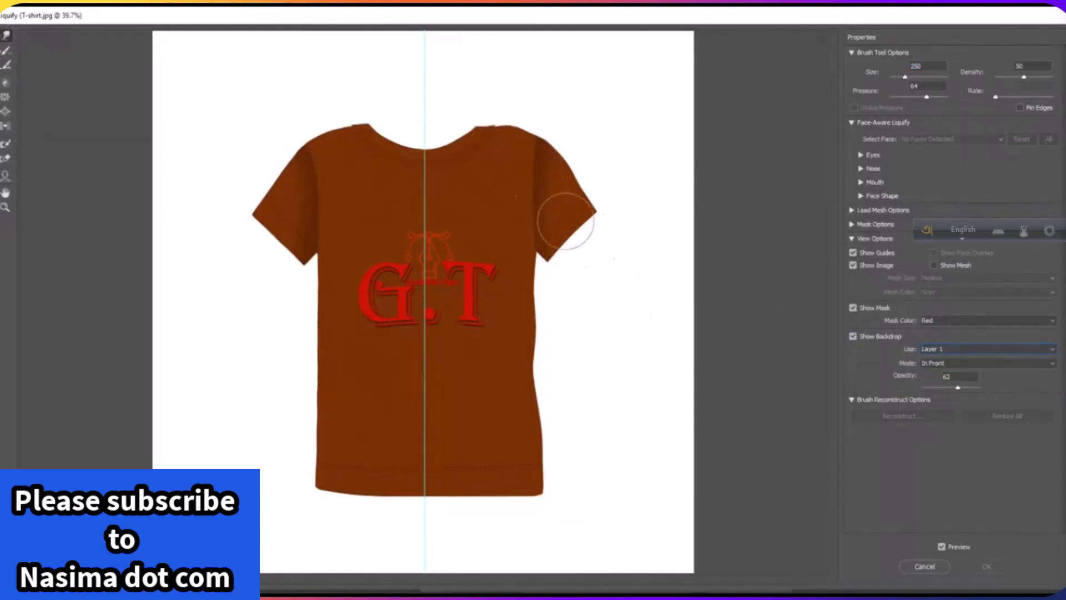
left_click(501, 184, "ctrl")
left_click(501, 184, "ctrl")
left_click(1016, 349)
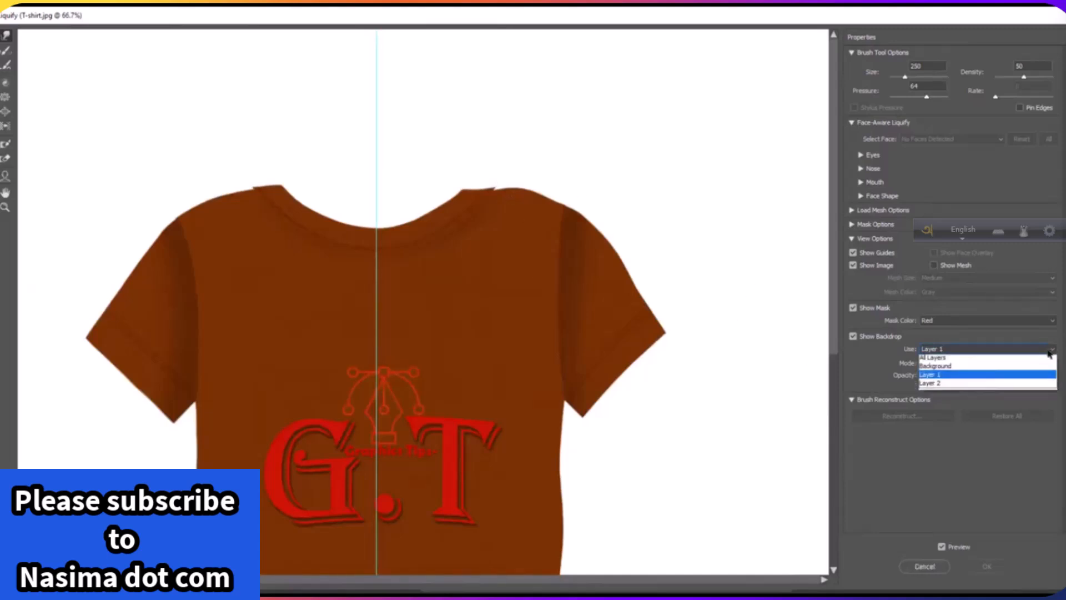
left_click(945, 386)
Push the right side of the collar toward the mirrored outline with the Liquify brush enlarged to 400
left_click(491, 209, "ctrl")
left_click(767, 171)
left_click(450, 271, "ctrl")
left_click_drag(348, 304, 567, 206)
key("bracketright")
key("bracketright")
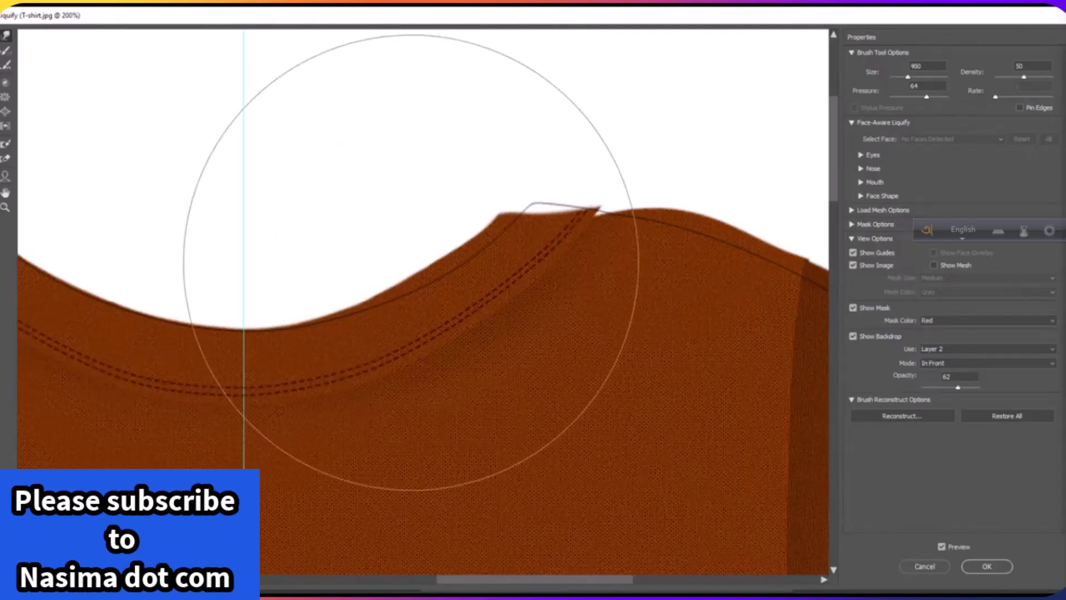
left_click_drag(486, 220, 508, 231)
left_click_drag(590, 274, 600, 276)
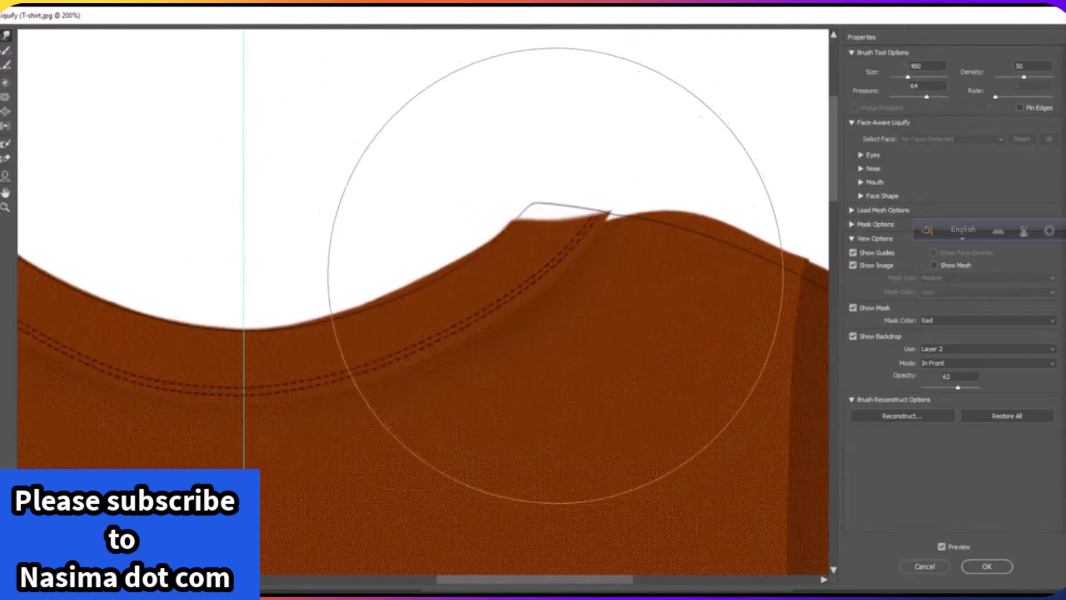
left_click_drag(504, 249, 583, 265)
Fit the right neckline edge and collar corner to the outline with the Liquify brush reduced to 200
key("bracketleft")
key("bracketleft")
key("bracketleft")
key("bracketleft")
key("bracketleft")
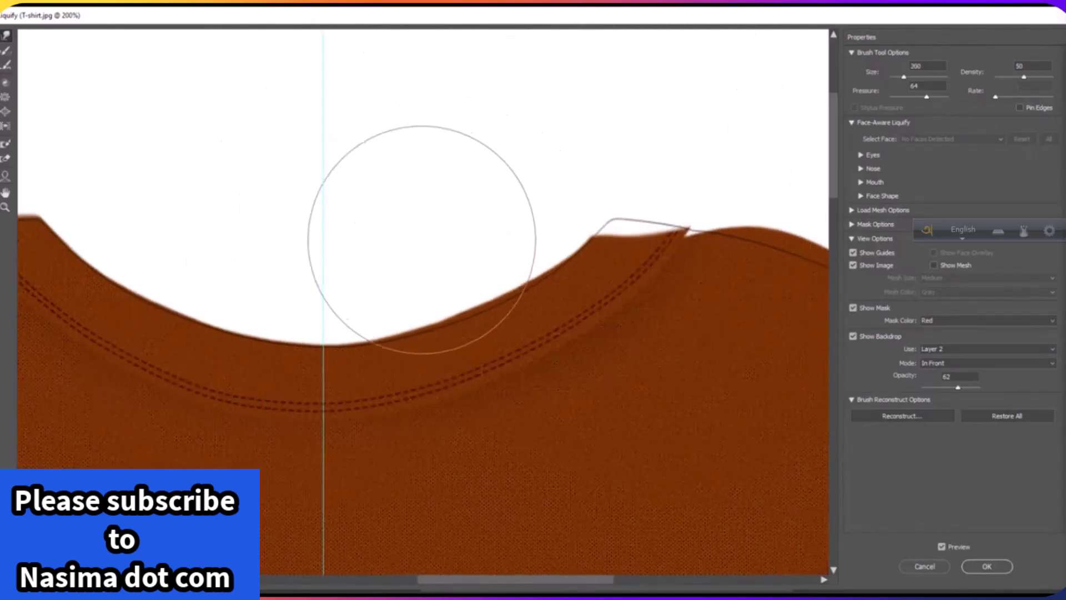
mouse_move(428, 309)
left_mouse_down()
mouse_move(578, 299)
mouse_move(488, 215)
left_mouse_up()
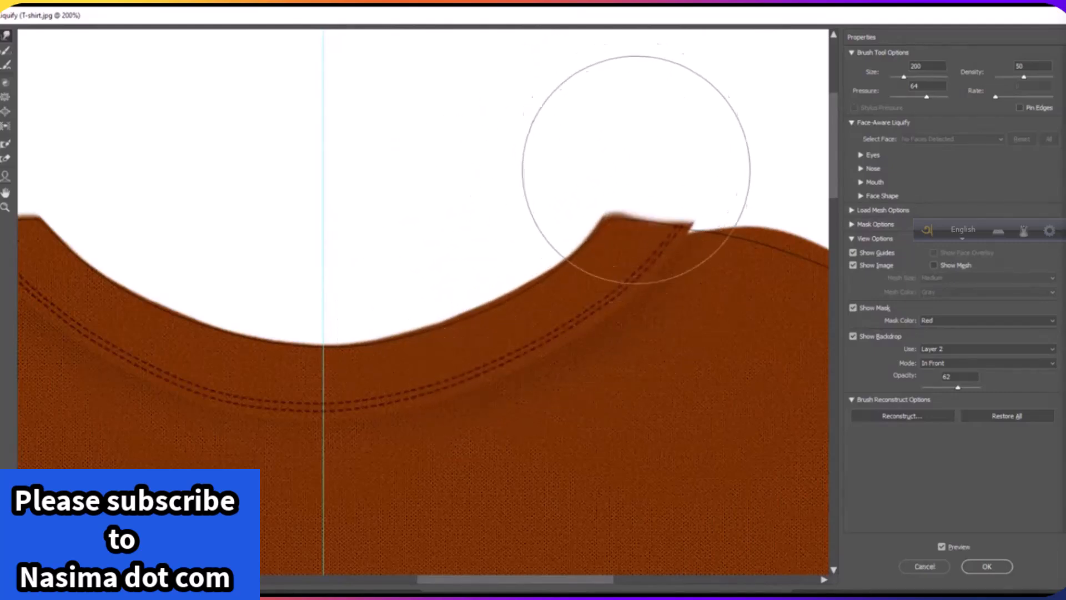
left_click_drag(712, 178, 591, 211)
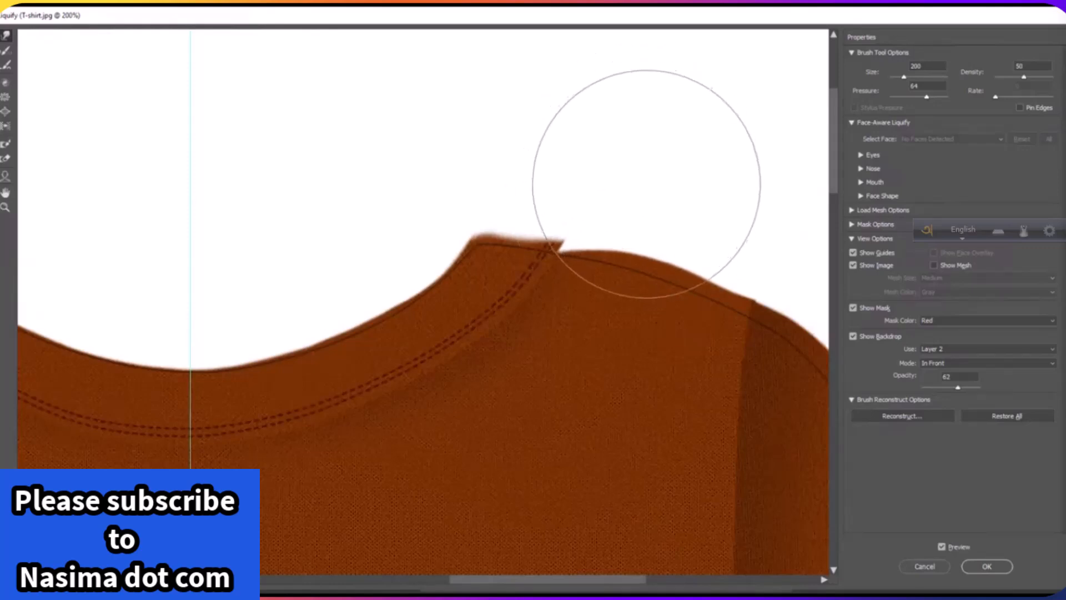
Push the right shoulder edge in to the mirrored outline with the Liquify brush enlarged to 400 and 500
left_click_drag(466, 257, 762, 231)
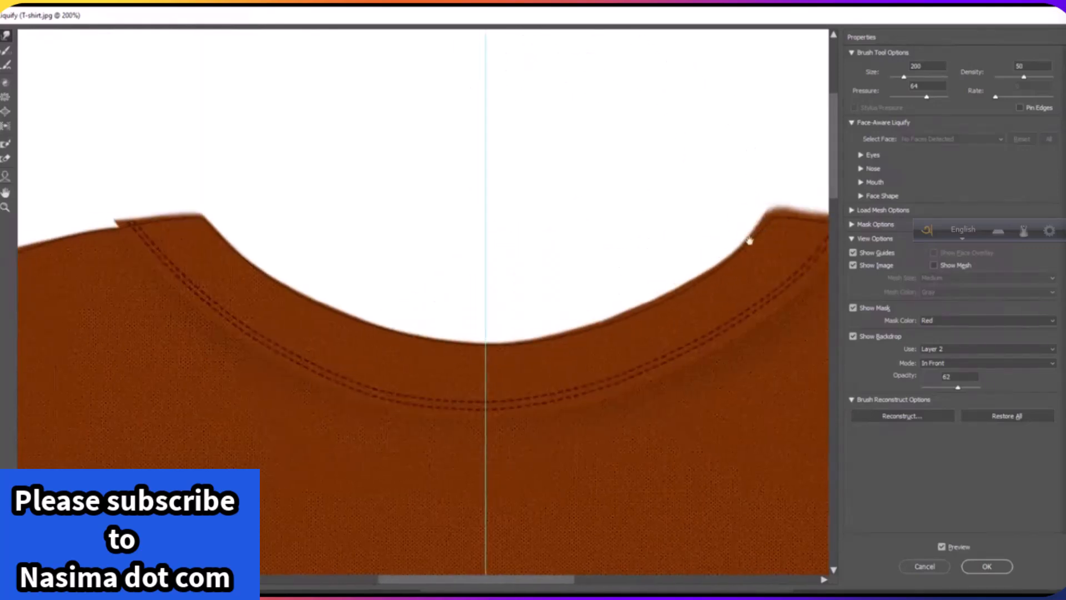
scroll(294, 227, "right", 8)
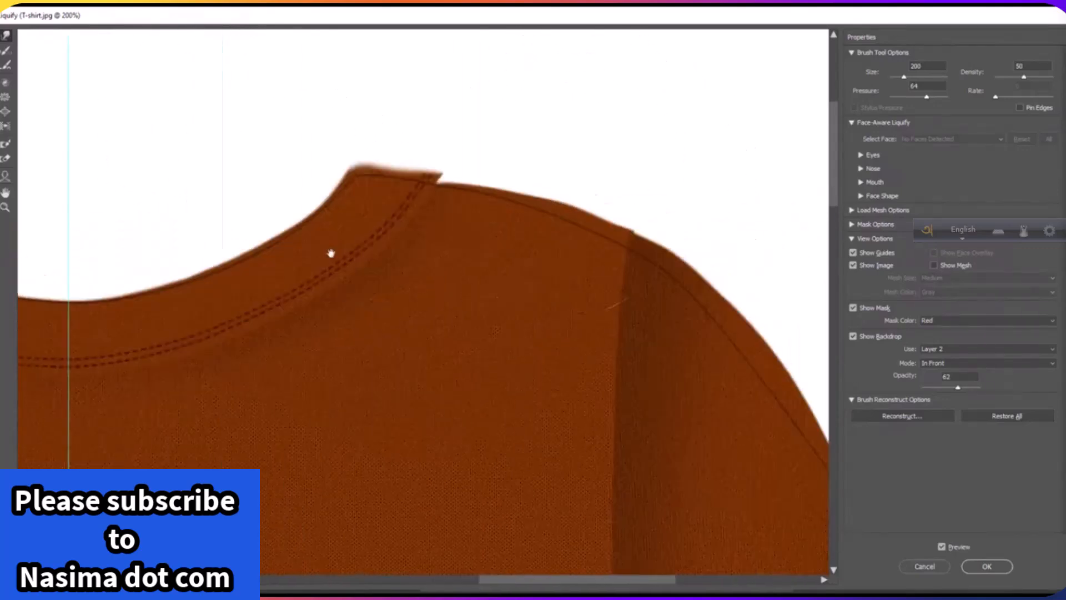
key("]")
key("]")
key("]")
key("]")
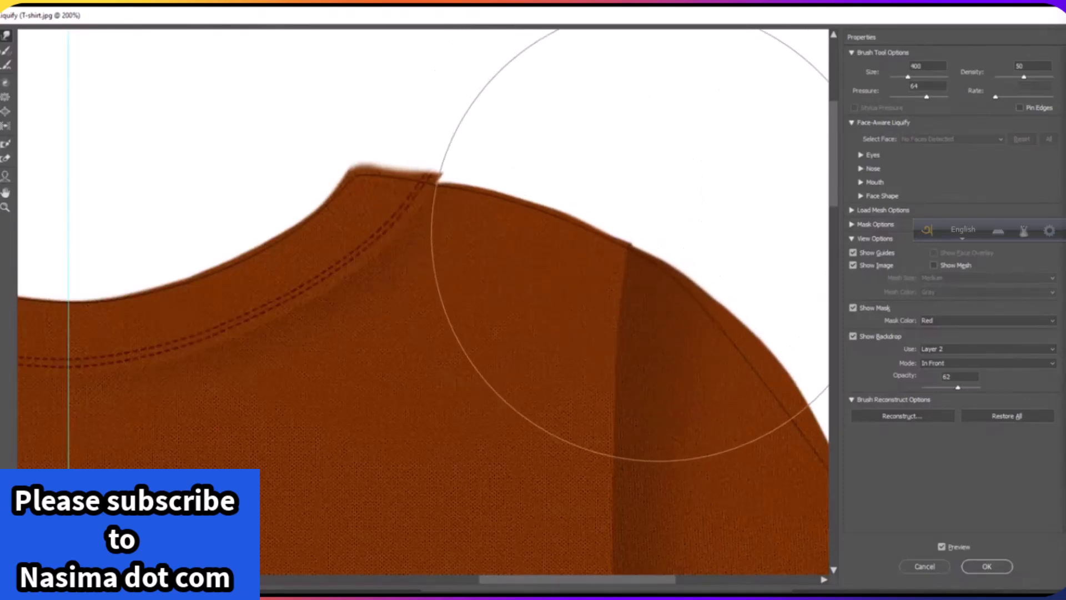
scroll(656, 233, "down", 2)
key("]")
key("]")
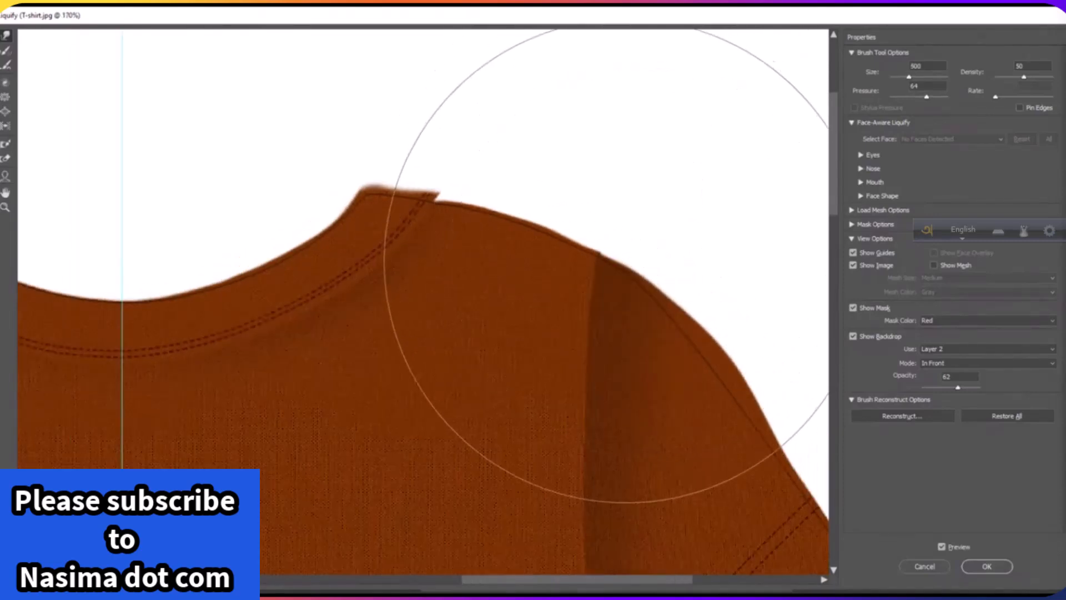
Refine the right shoulder edge near the sleeve seam with the Liquify brush reduced to 250 and 150
scroll(644, 278, "down", 2)
scroll(644, 277, "right", 1)
key("[")
key("[")
key("[")
key("[")
key("[")
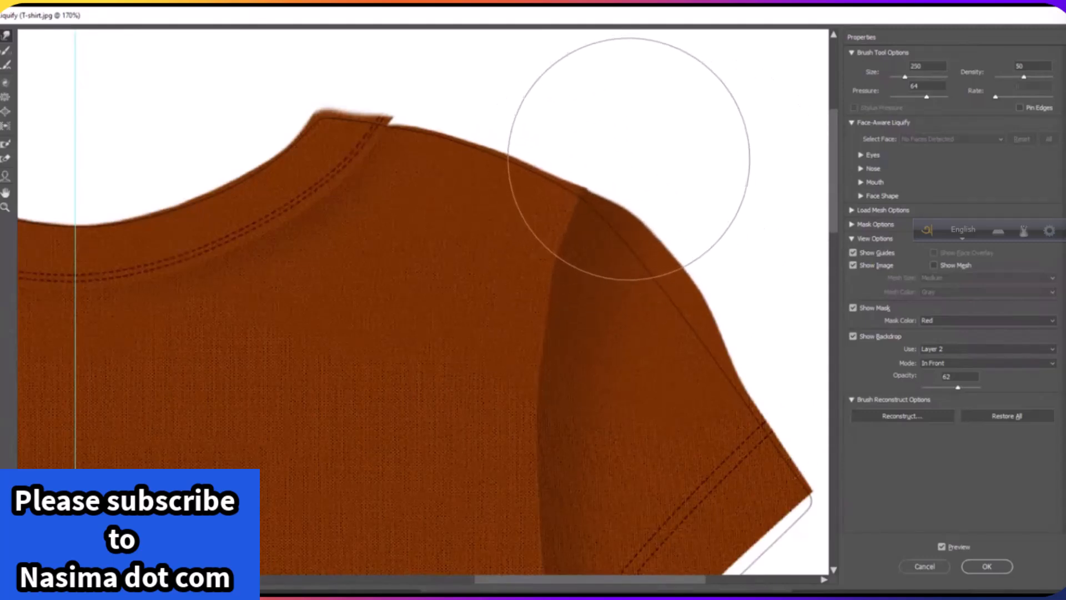
key("[")
key("[")
scroll(555, 259, "down", 2)
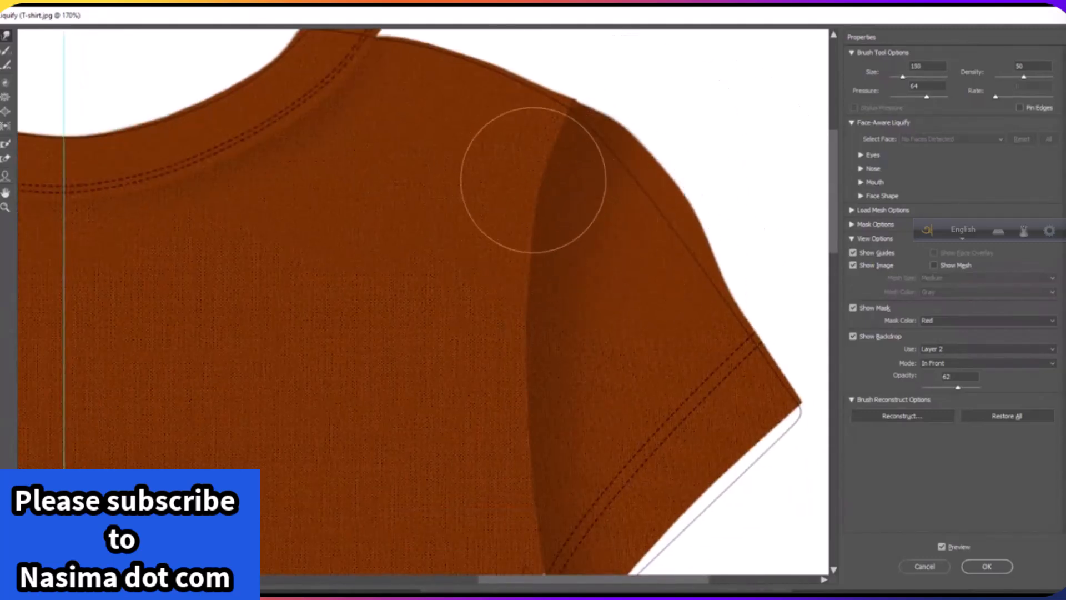
Fit the right sleeve's outer edge and hem to the outline, varying the Liquify brush size and finishing at 150
scroll(583, 252, "down", 4)
key("]")
key("]")
key("]")
key("]")
key("]")
key("[")
key("[")
key("[")
key("[")
key("[")
scroll(550, 183, "up", 3)
scroll(553, 229, "up", 2)
scroll(553, 230, "right", 2)
key("]")
key("]")
scroll(566, 200, "down", 2)
key("]")
scroll(589, 311, "down", 2)
key("[")
key("[")
key("[")
key("[")
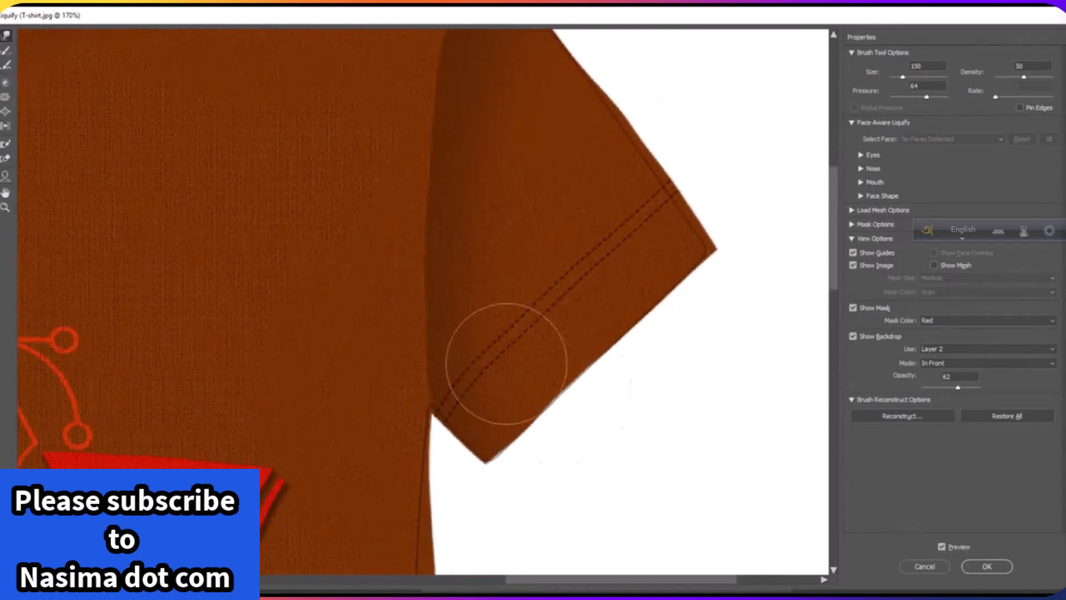
Push the shirt's right side edge below the sleeve toward the outline with the Liquify brush enlarged to 400
scroll(500, 366, "down", 2)
scroll(500, 367, "left", 1)
mouse_move(561, 342)
left_mouse_down()
mouse_move(550, 378)
mouse_move(681, 250)
left_mouse_up()
left_click_drag(466, 440, 495, 302)
left_click_drag(535, 513, 531, 256)
key("bracketright")
key("bracketright")
key("bracketright")
key("bracketright")
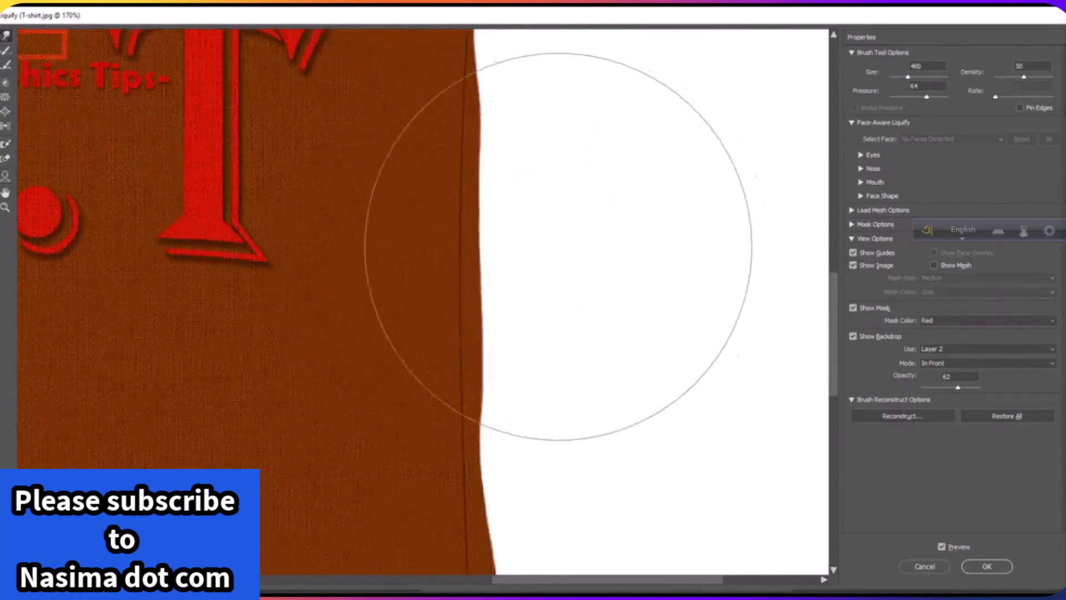
left_click_drag(578, 139, 548, 297)
Fit the lower part of the shirt's right side edge to the outline with the Liquify brush reduced to 200
key("bracketleft")
key("bracketleft")
key("bracketleft")
left_click_drag(479, 414, 473, 161)
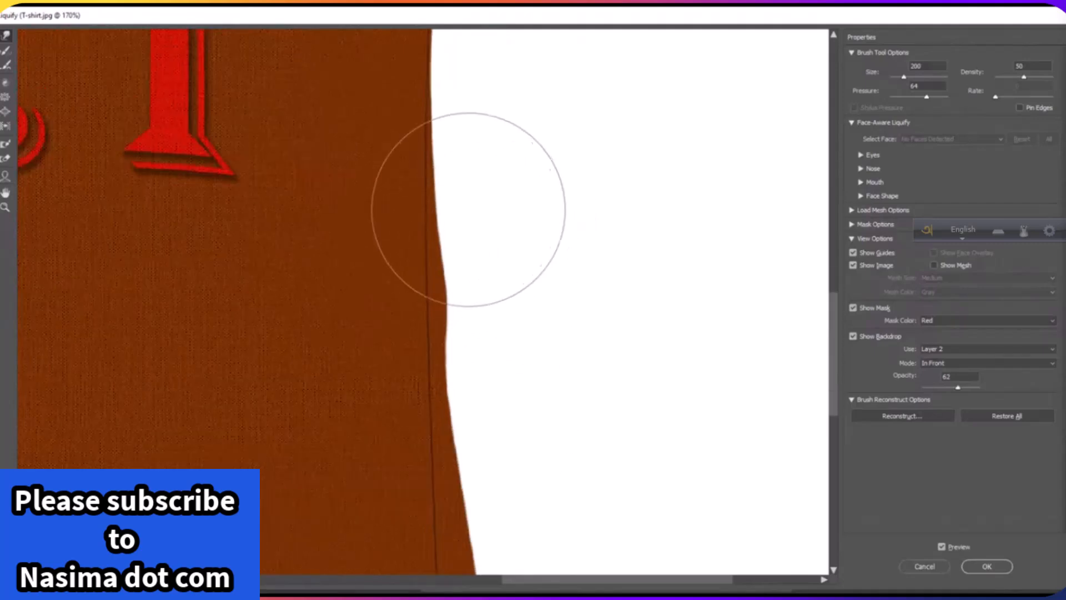
left_click_drag(479, 292, 485, 224)
left_click_drag(474, 263, 474, 208)
Push the lower right side, bottom corner and hem to the outline with the Liquify brush enlarged to 600
key("ctrl+minus")
key("ctrl+minus")
key("bracketright")
key("bracketright")
key("bracketright")
key("bracketright")
key("bracketright")
mouse_move(626, 479)
left_mouse_down()
mouse_move(598, 439)
mouse_move(632, 385)
mouse_move(627, 470)
mouse_move(607, 474)
mouse_move(605, 532)
left_mouse_up()
left_click_drag(669, 453, 640, 455)
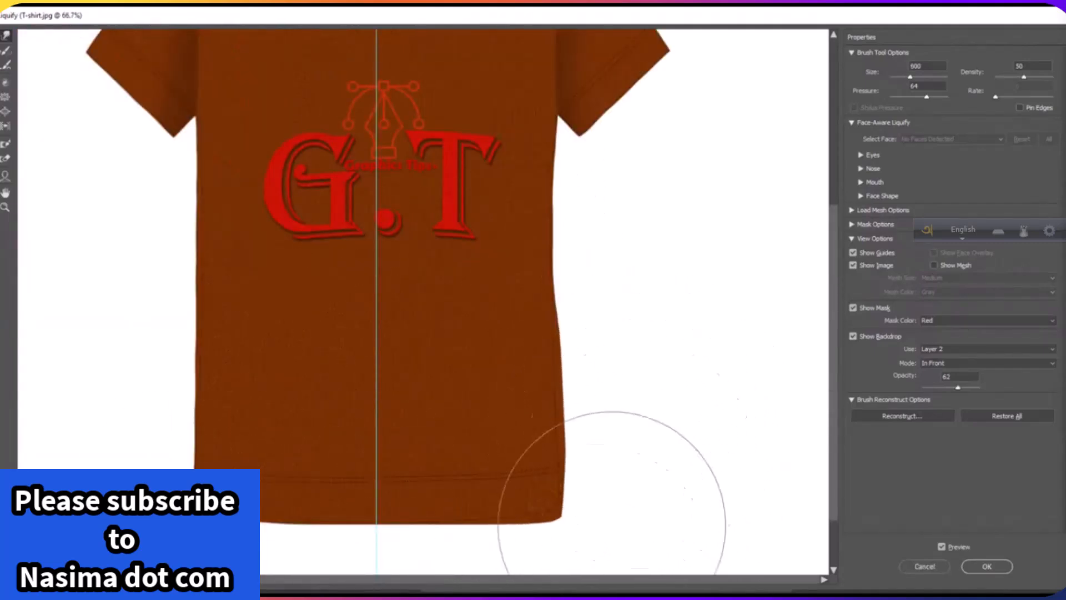
mouse_move(454, 363)
left_mouse_down()
mouse_move(465, 469)
mouse_move(469, 357)
left_mouse_up()
left_click_drag(389, 516, 399, 594)
left_click_drag(669, 435, 644, 435)
mouse_move(699, 496)
left_mouse_down()
mouse_move(697, 412)
mouse_move(669, 412)
left_mouse_up()
Touch up the right sleeve with the Liquify brush reduced to 150 and smaller, and apply the filter
scroll(595, 335, "up", 3)
left_click(714, 257)
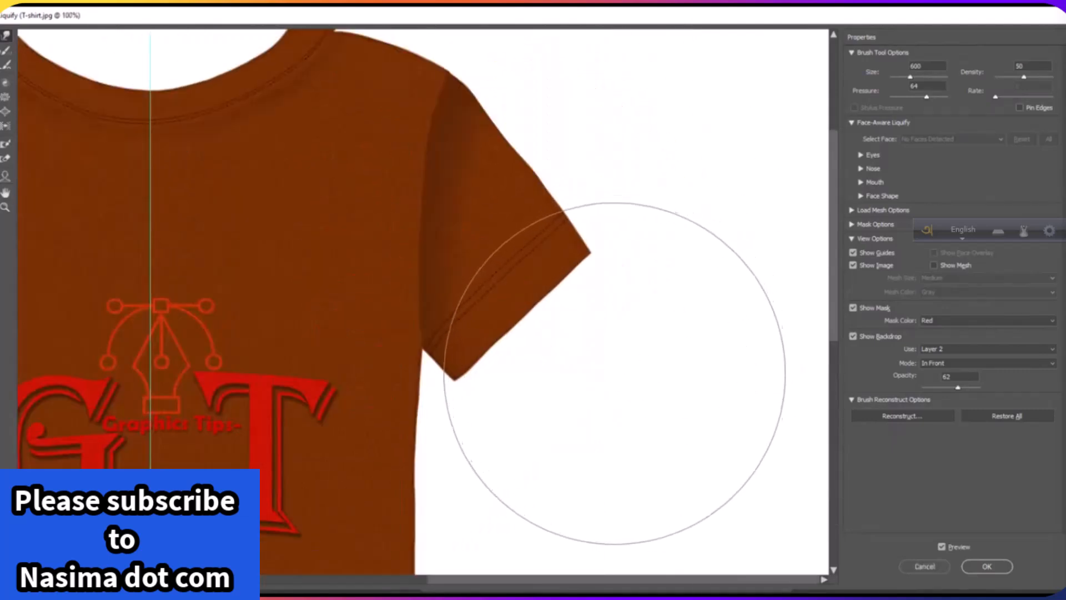
mouse_move(528, 381)
left_mouse_down()
mouse_move(733, 386)
mouse_move(631, 386)
left_mouse_up()
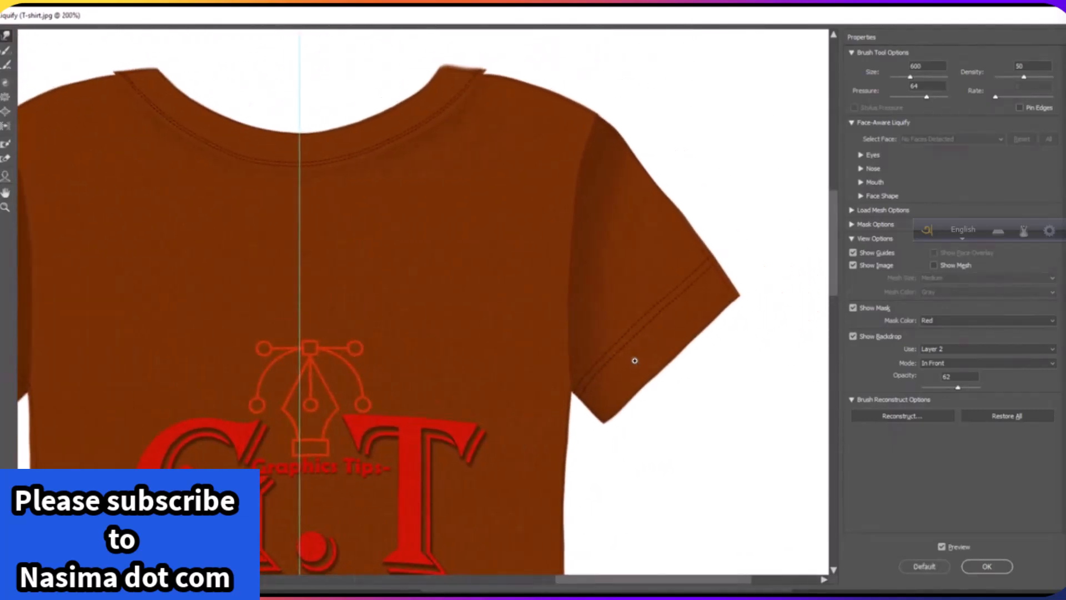
left_click(635, 364, "ctrl")
key("bracketleft")
key("bracketleft")
key("bracketleft")
key("bracketleft")
key("bracketleft")
key("bracketleft")
key("bracketleft")
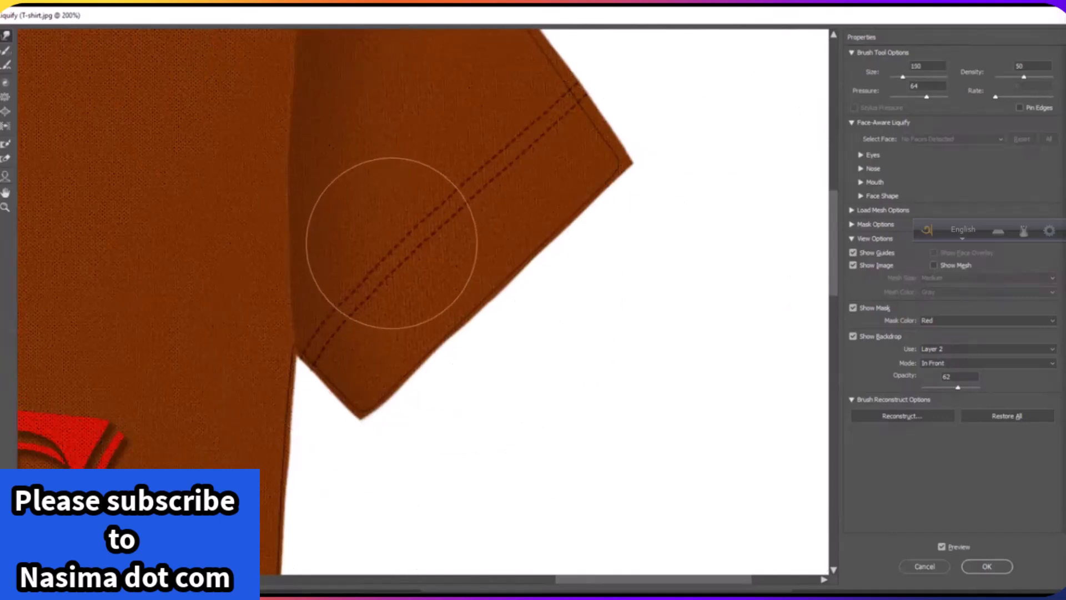
key("bracketleft")
key("bracketleft")
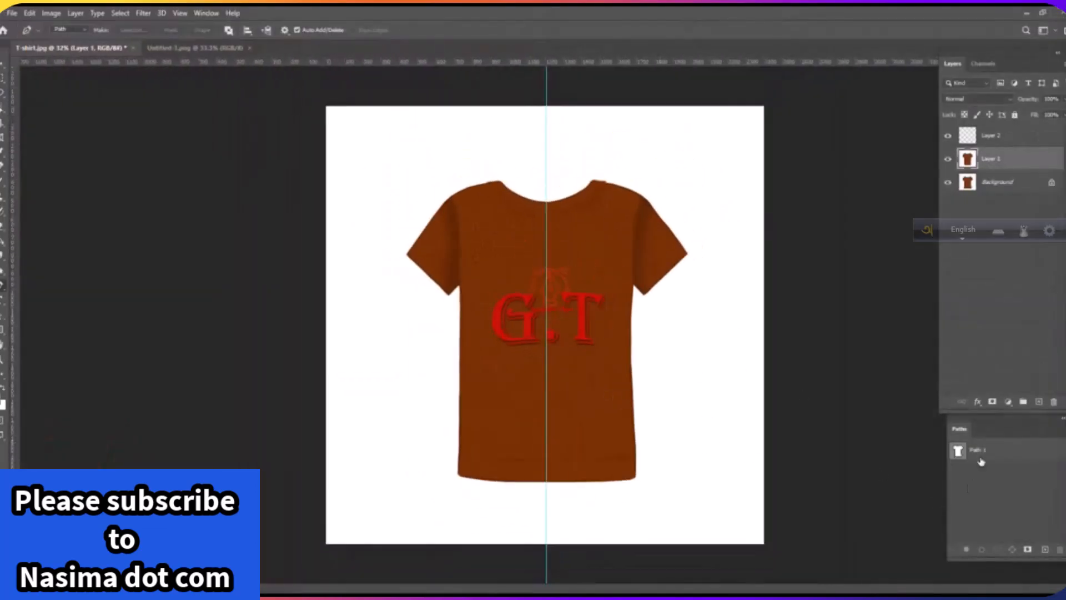
Load Path 1 as a selection feathered by 0.5 pixels and copy the selected shirt from Layer 1 to a new layer
scroll(607, 309, "up", 1)
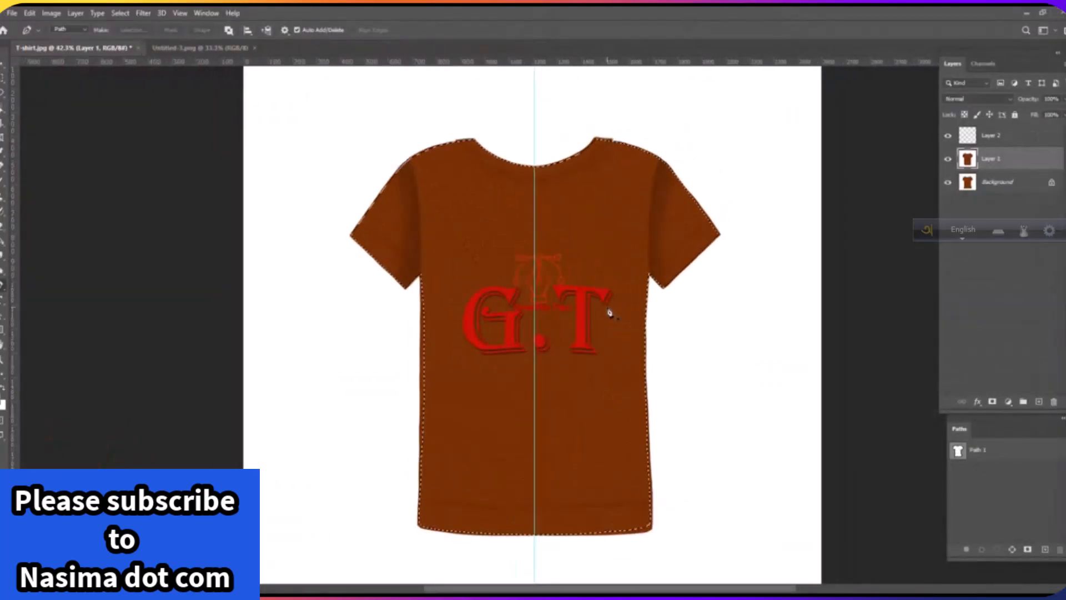
key("shift+F6")
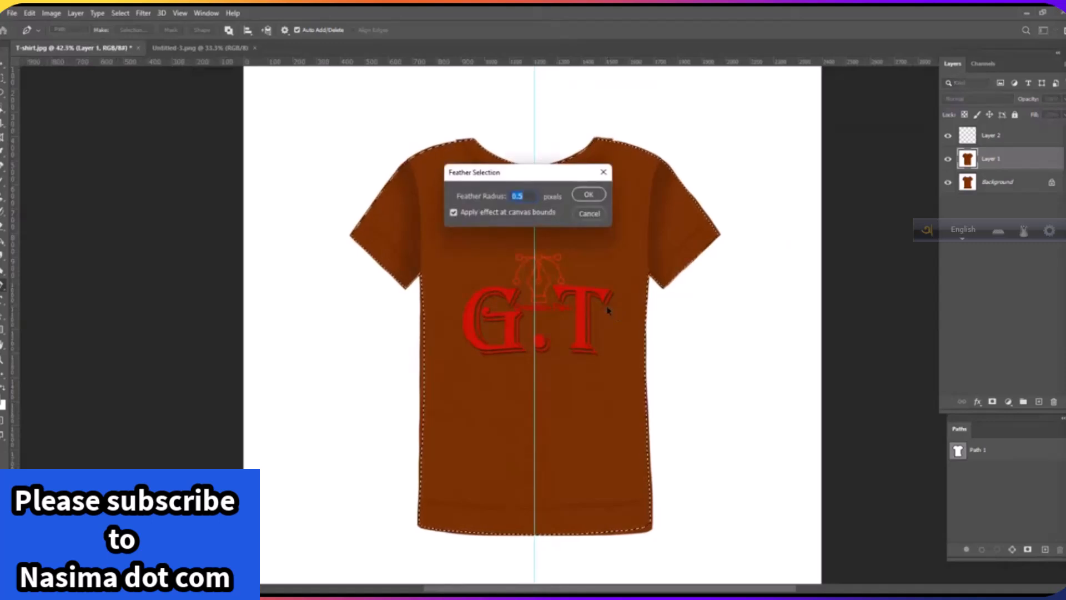
key("Return")
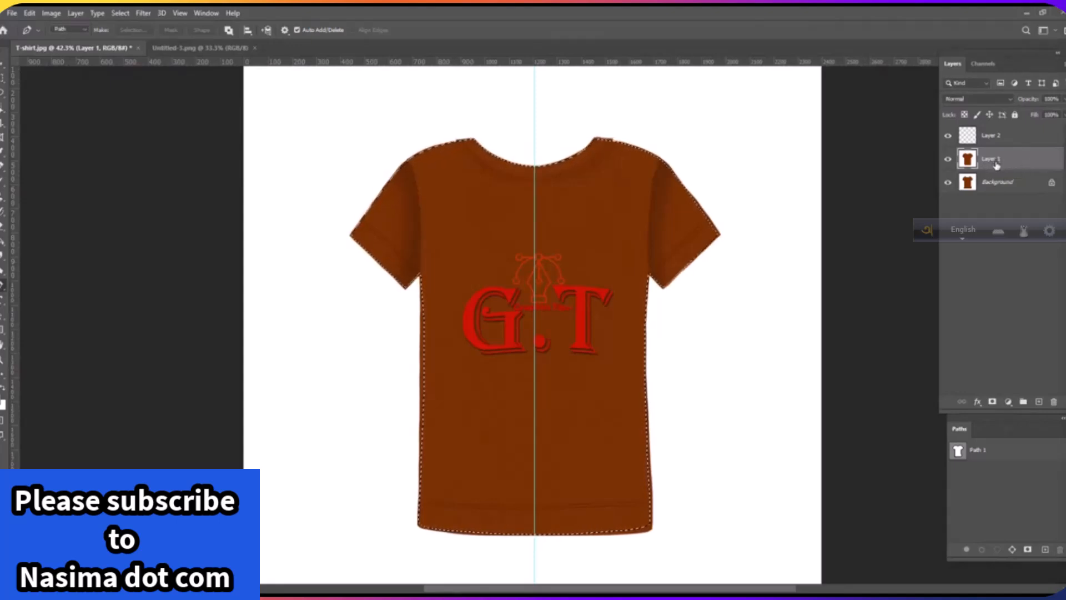
key("ctrl+j")
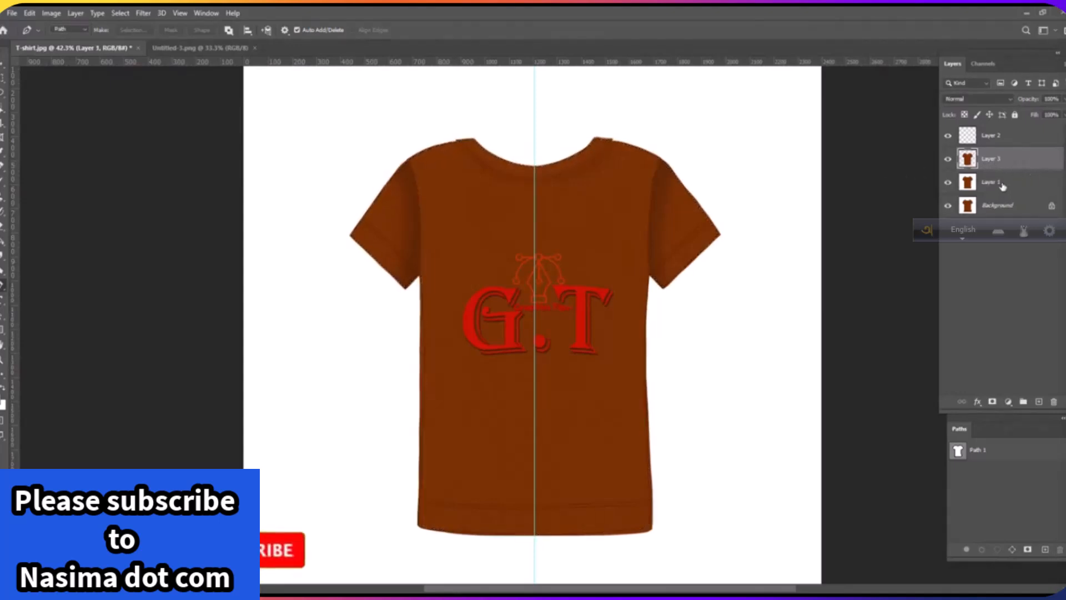
Add a white Solid Color fill layer directly above Layer 1 and hide Layer 2
left_click(1012, 183)
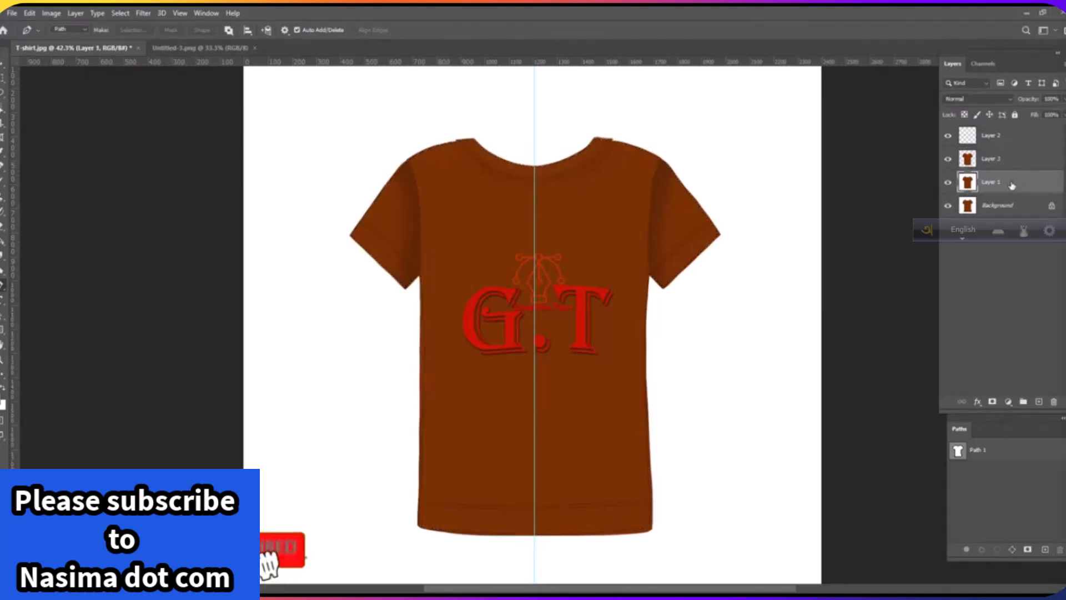
left_click(1008, 403)
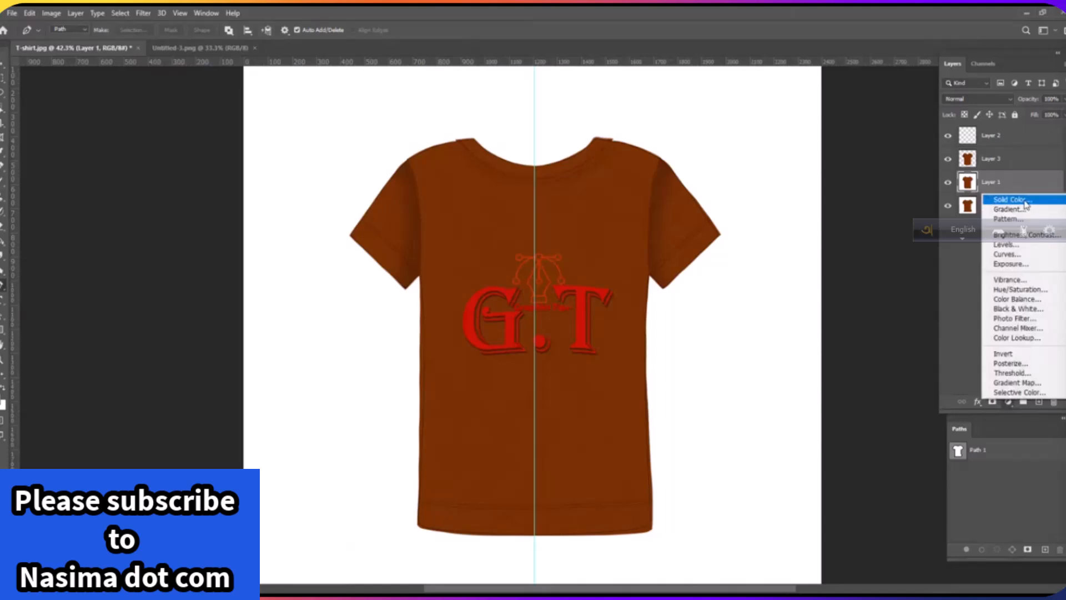
left_click(1026, 203)
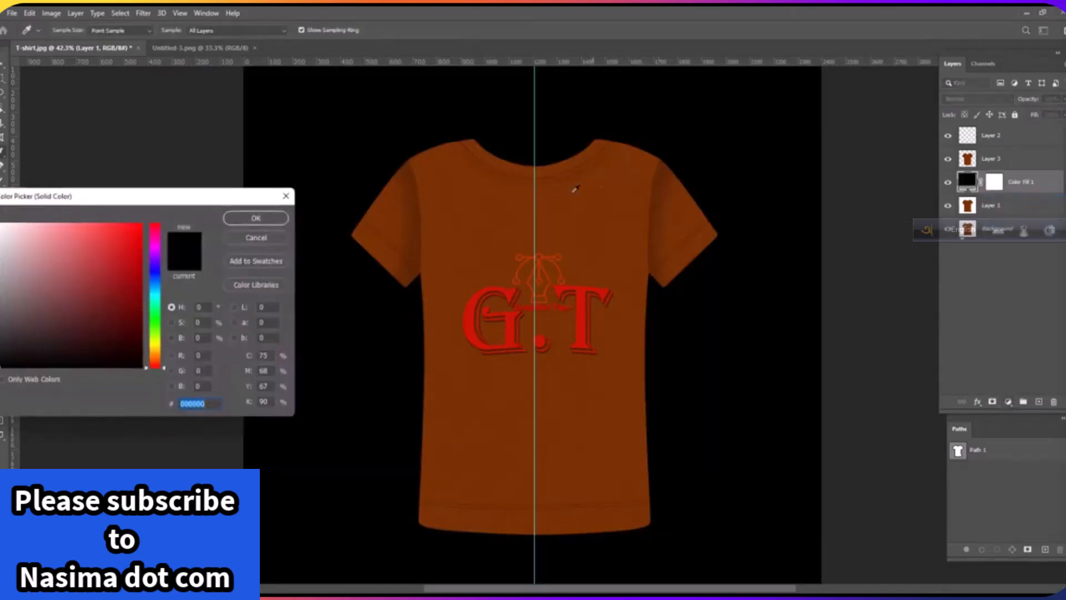
left_click(340, 174)
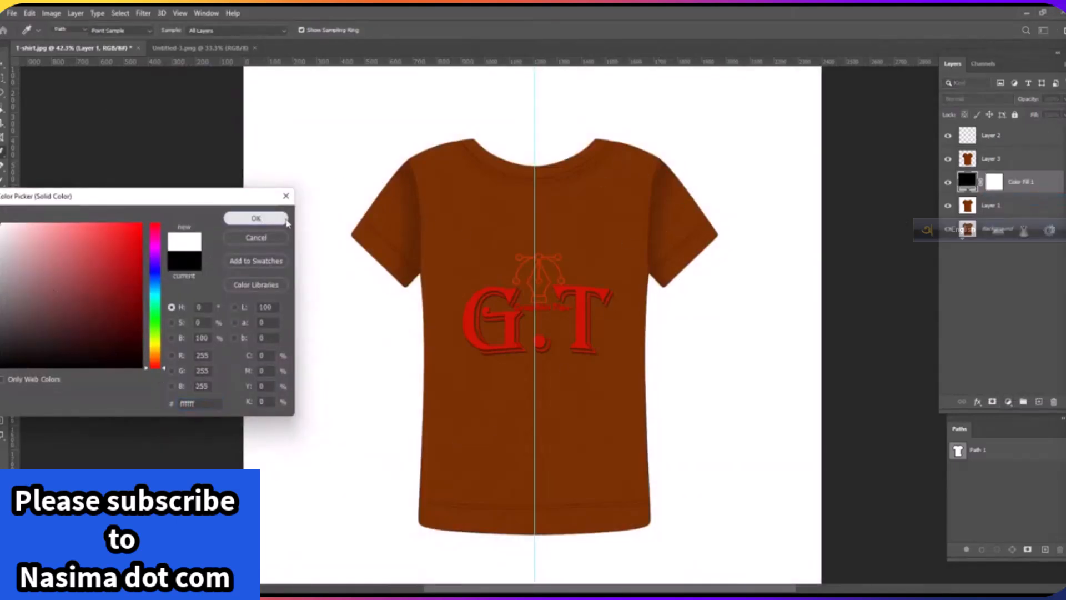
left_click(256, 219)
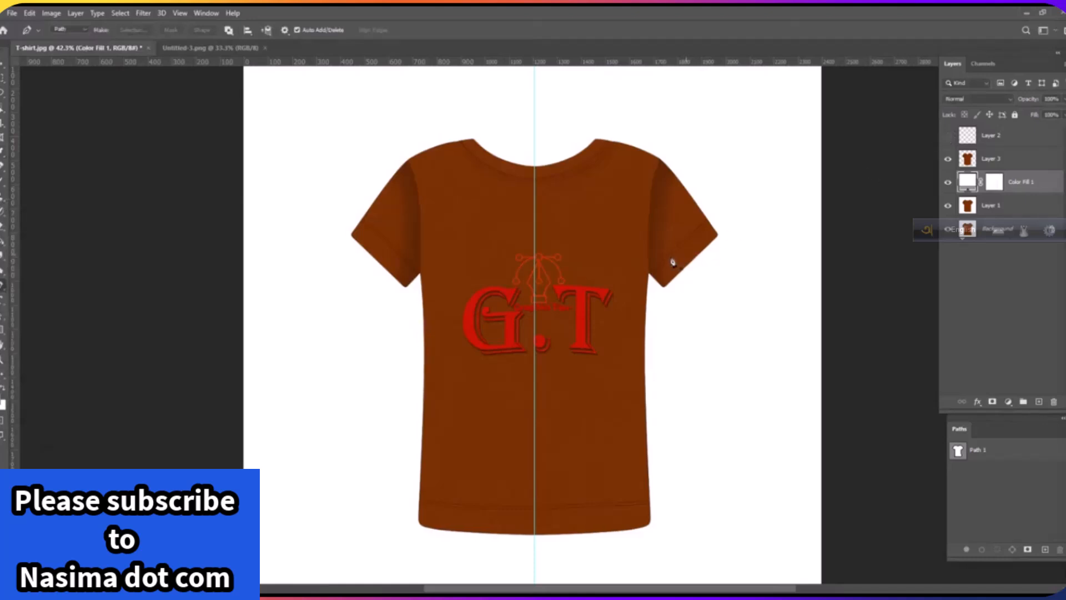
Compare the reshaped shirt with the original Background layer
left_click(948, 229, "alt")
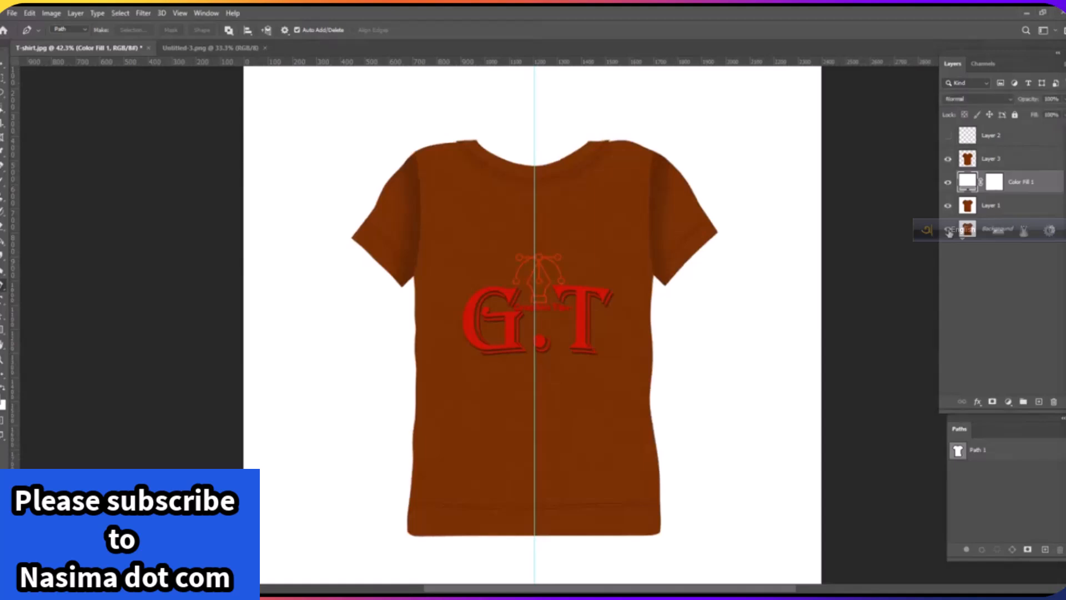
left_click(948, 229, "alt")
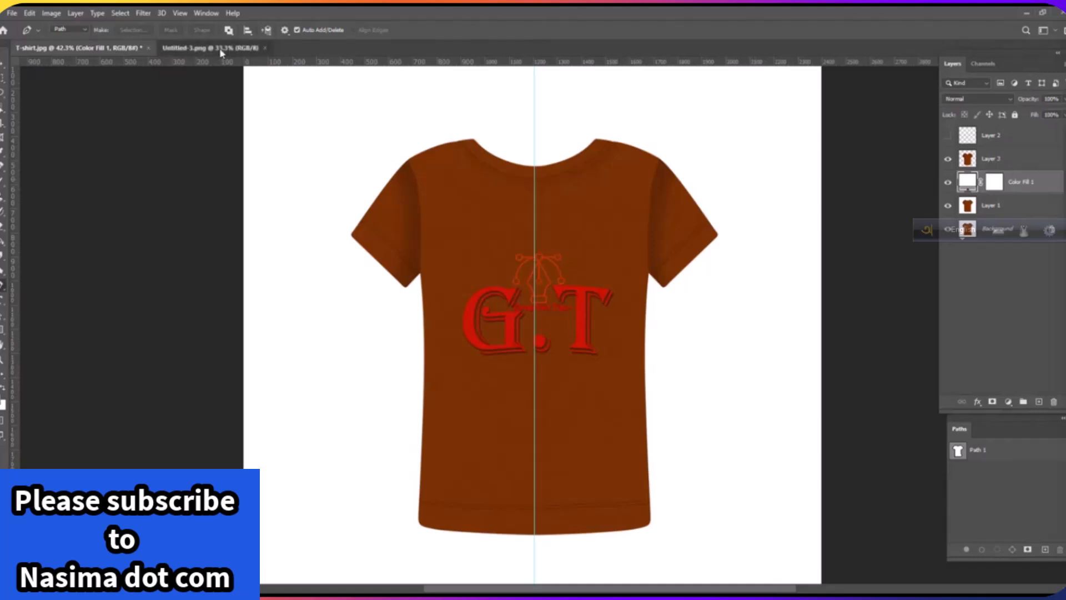
Switch to Untitled-3.png and trace the folded shirt's left side, shoulder and left collar corner with the Pen tool
key("ctrl+Tab")
scroll(565, 291, "up", 3)
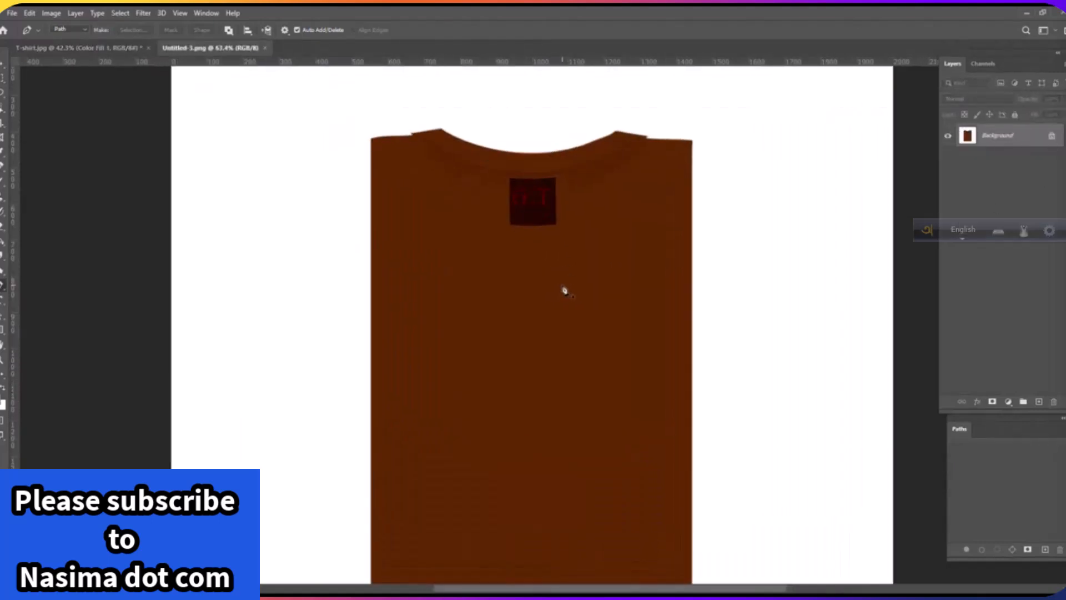
scroll(591, 198, "down", 1)
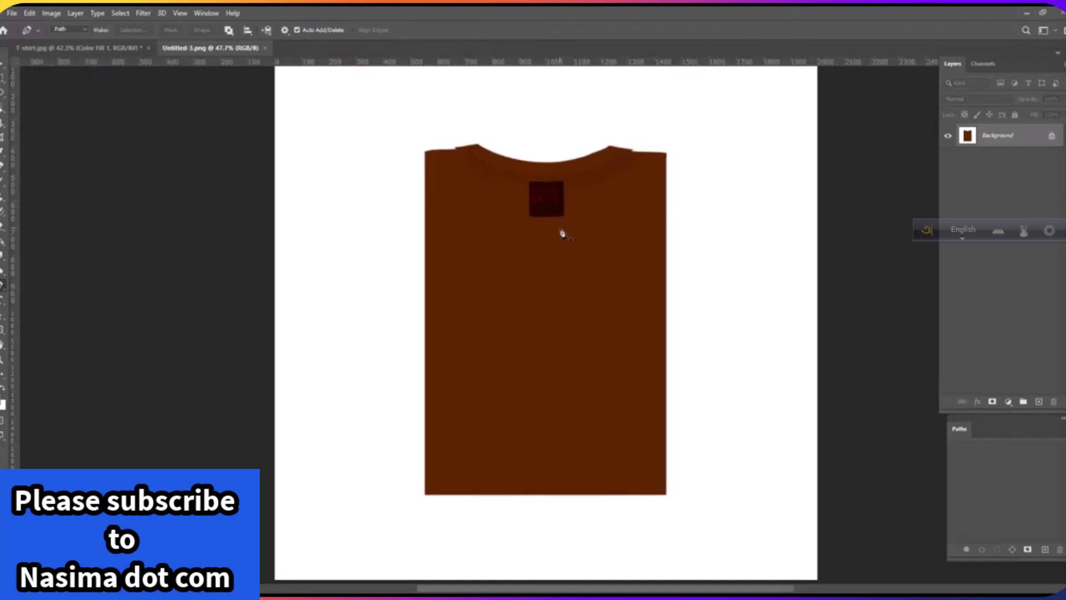
scroll(398, 364, "up", 3)
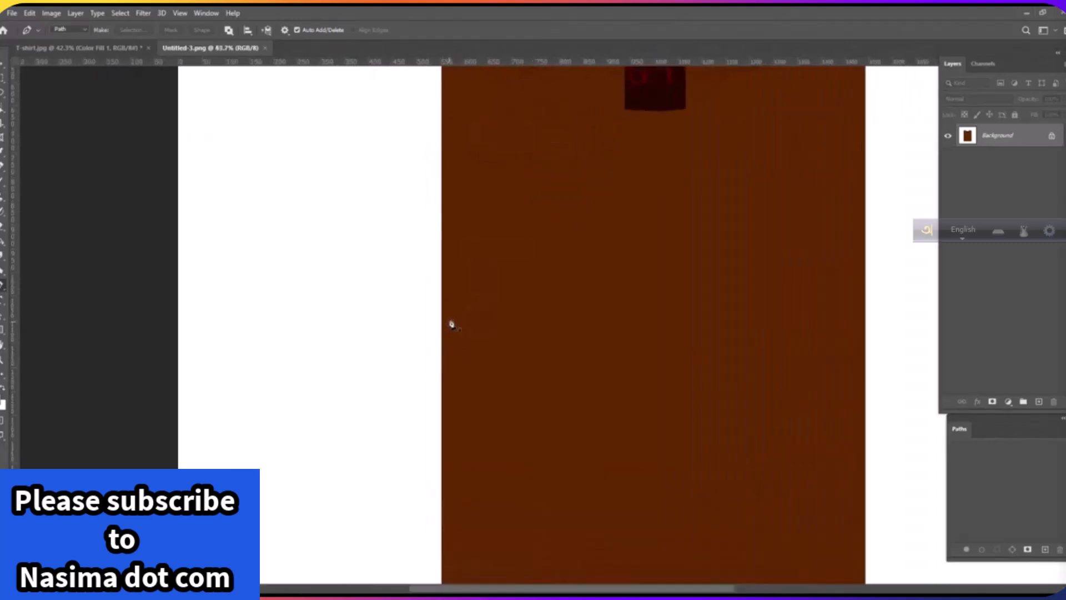
scroll(437, 331, "up", 5)
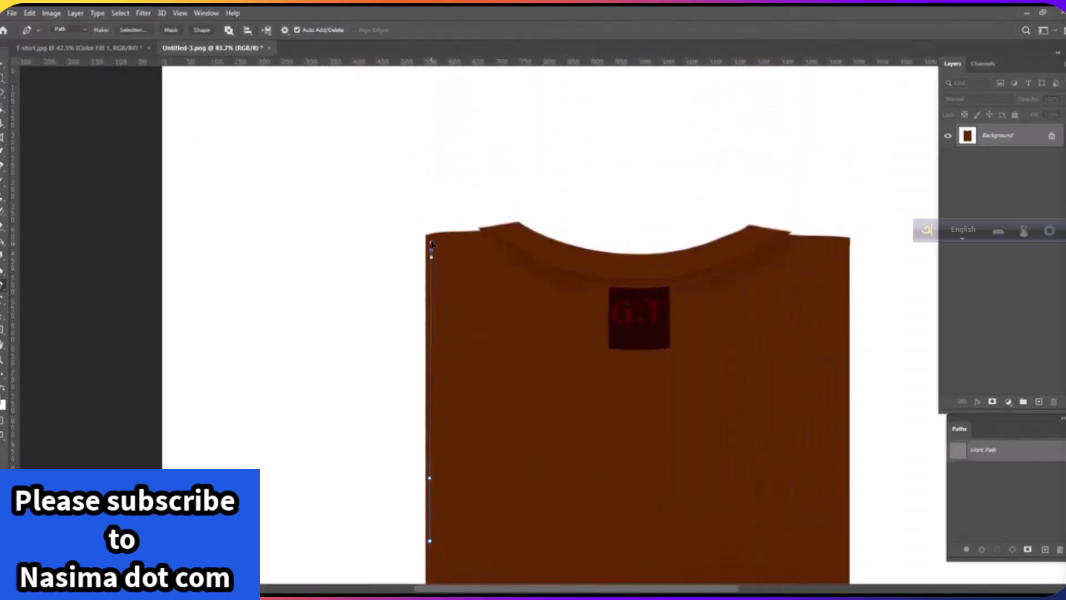
scroll(500, 233, "up", 2)
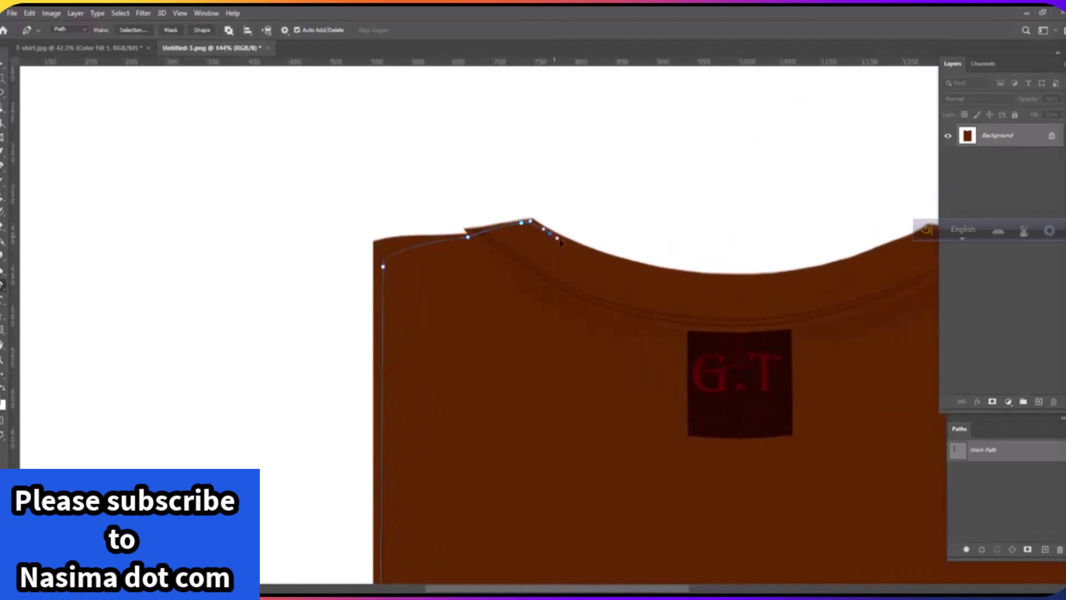
Trace the folded shirt's curved back neckline and right collar corner with the Pen tool
left_click_drag(609, 261, 515, 251)
scroll(552, 258, "up", 1)
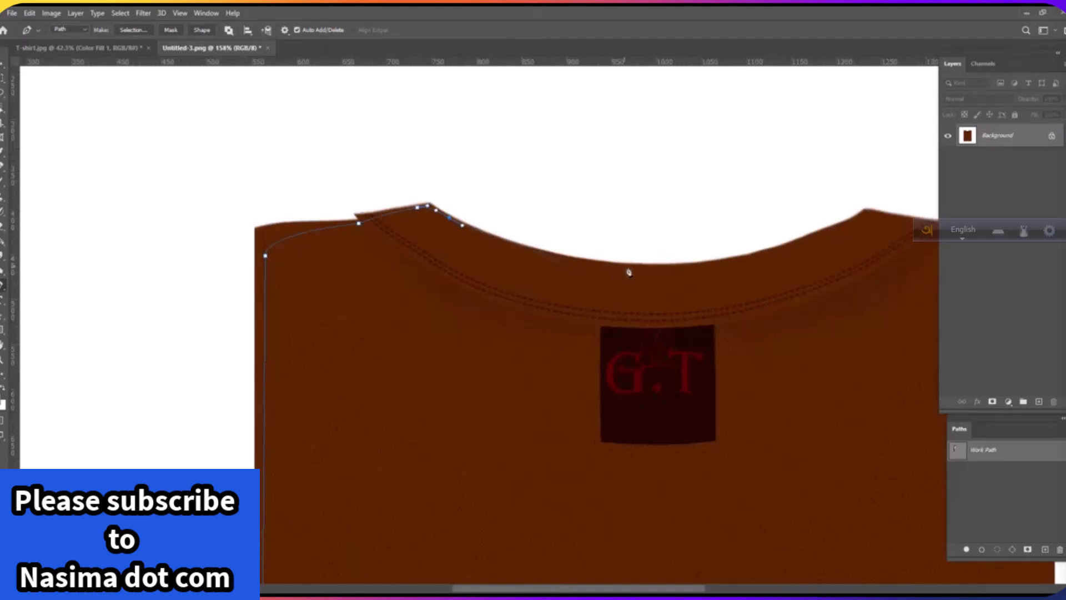
scroll(508, 240, "up", 2)
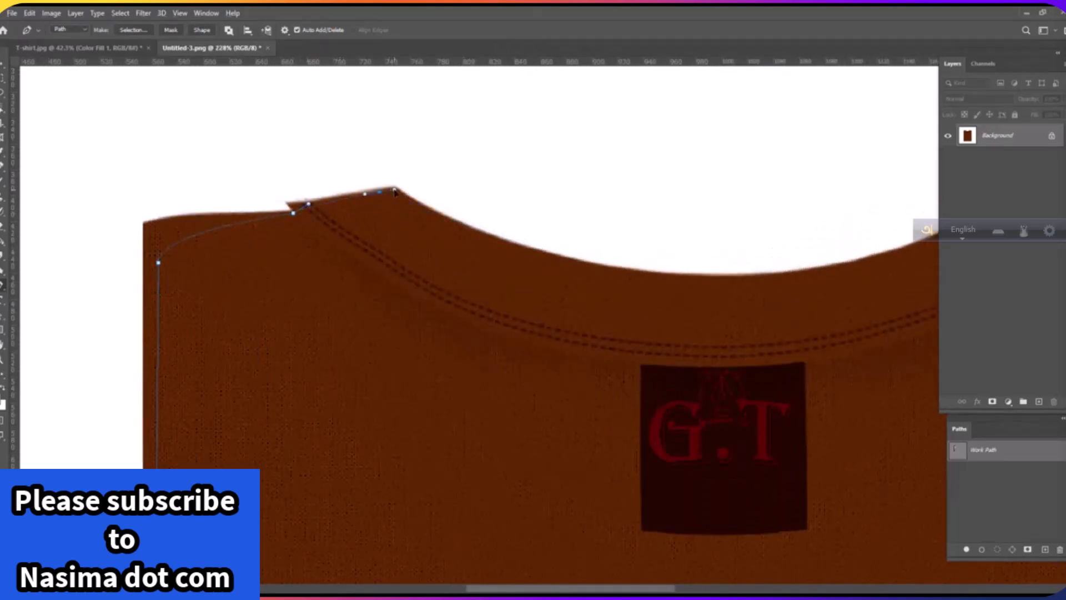
left_click_drag(508, 250, 451, 246)
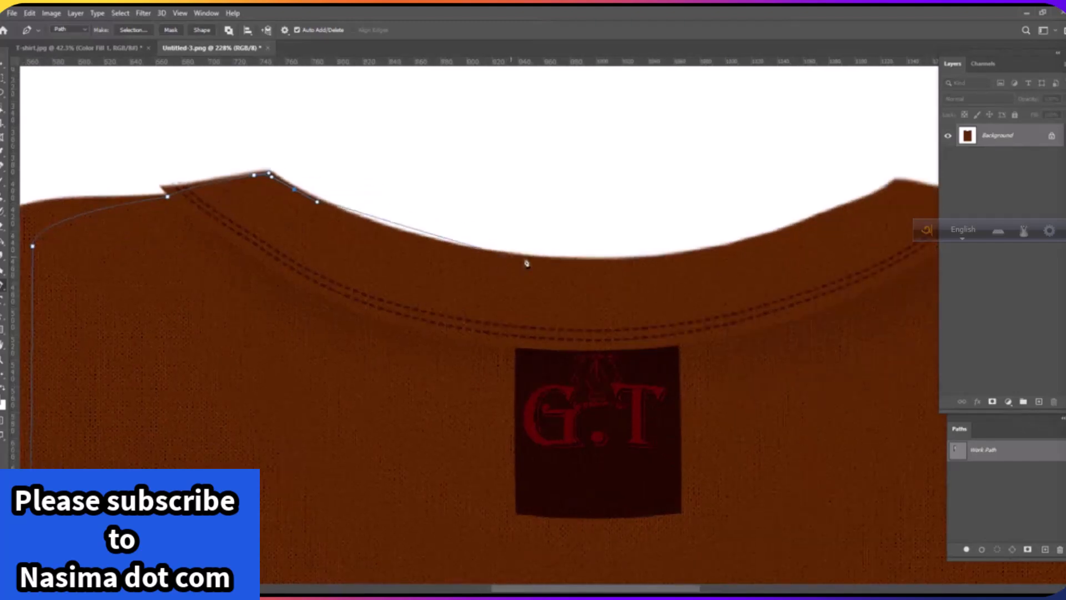
left_click_drag(621, 271, 492, 273)
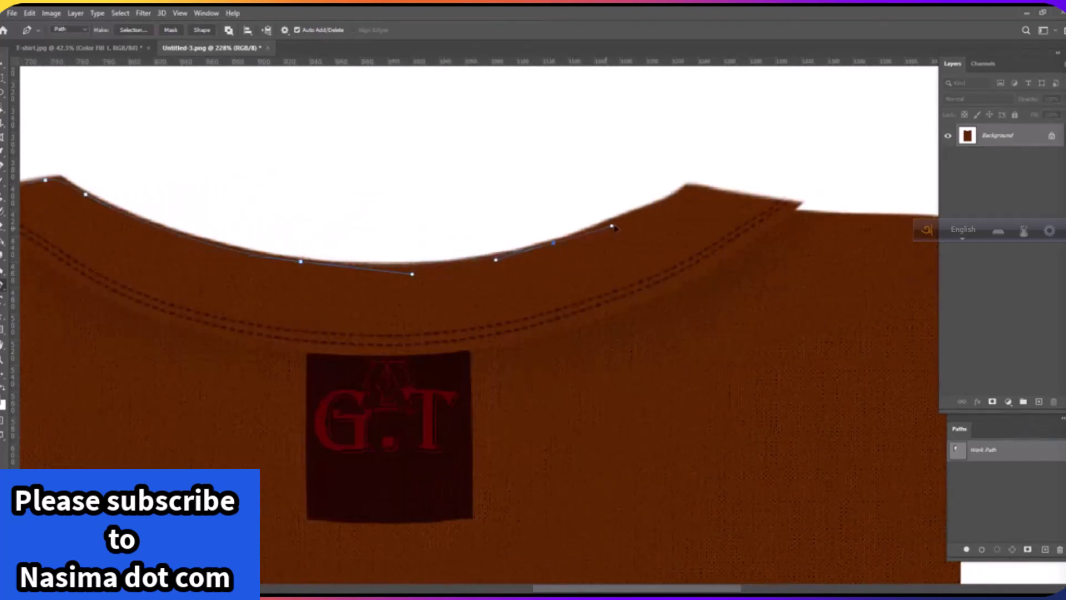
left_click_drag(633, 214, 546, 261)
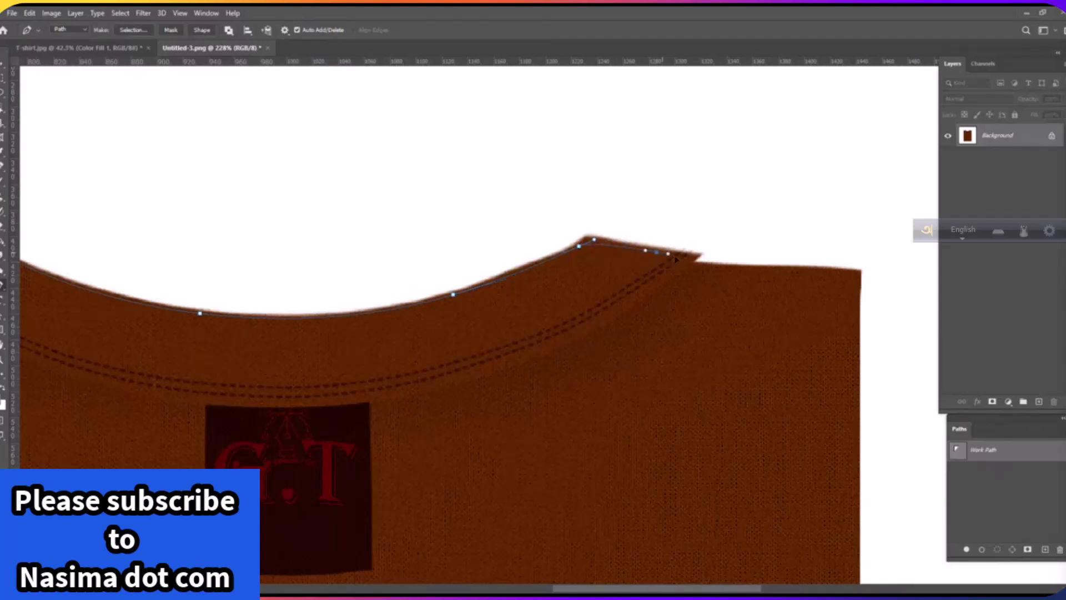
Continue the path along the right shoulder and side, close it across the chest, and load it as a selection
left_click(818, 282)
scroll(772, 372, "down", 5)
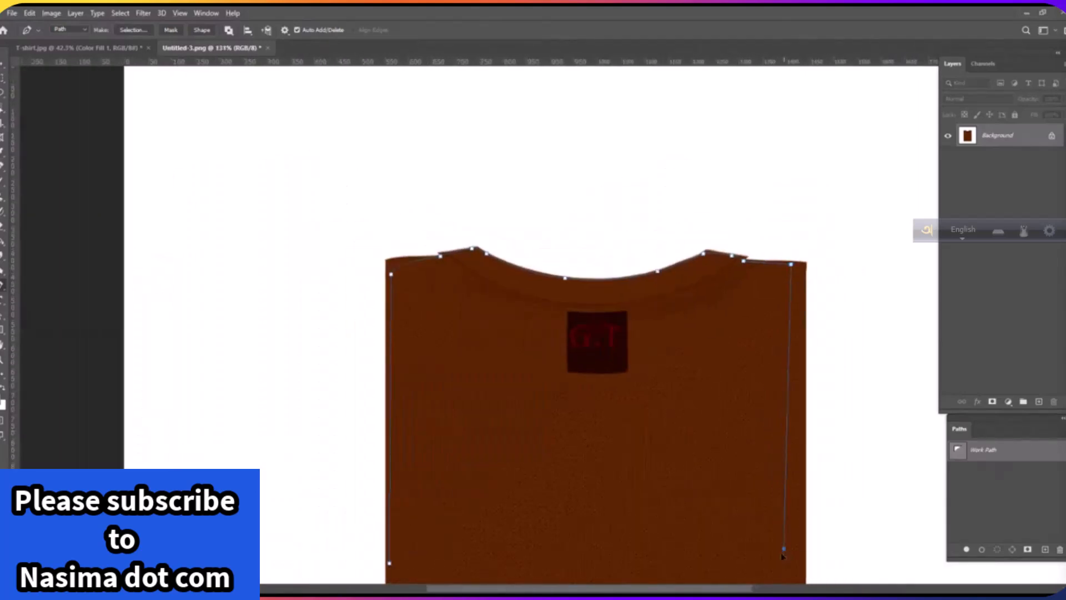
scroll(540, 533, "down", 4)
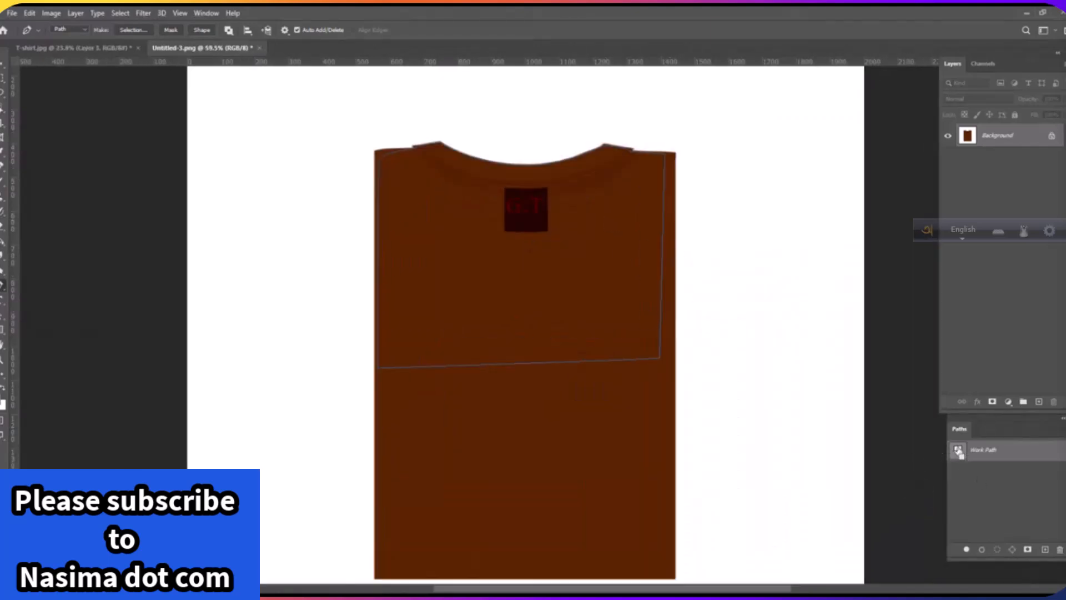
left_click(958, 450, "ctrl")
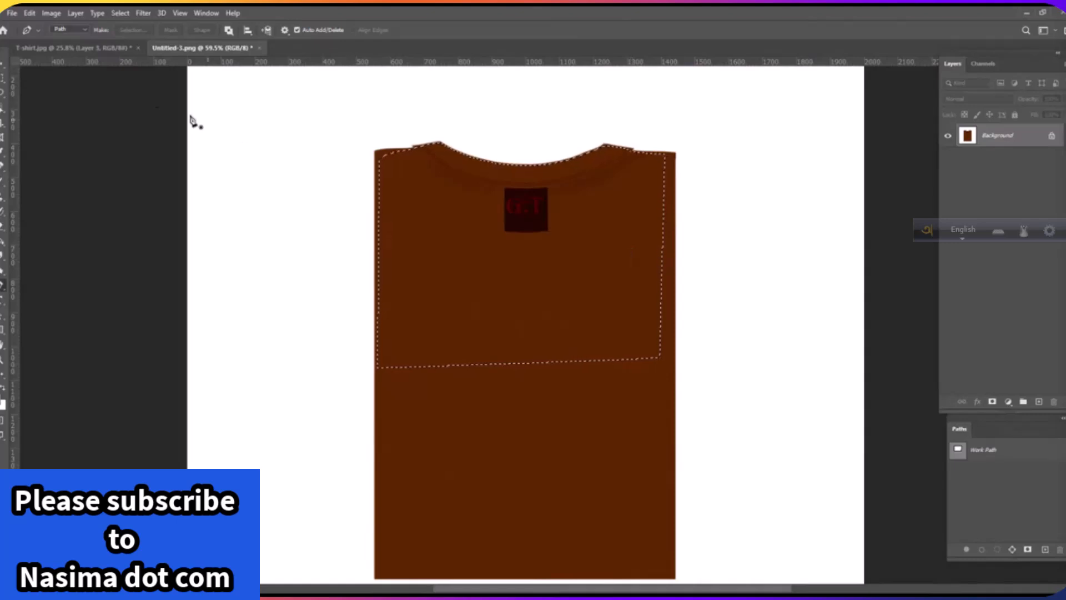
Copy the selected folded-shirt area into T-shirt.jpg as a new layer directly above Color Fill 1
left_click(66, 48)
scroll(566, 275, "up", 1)
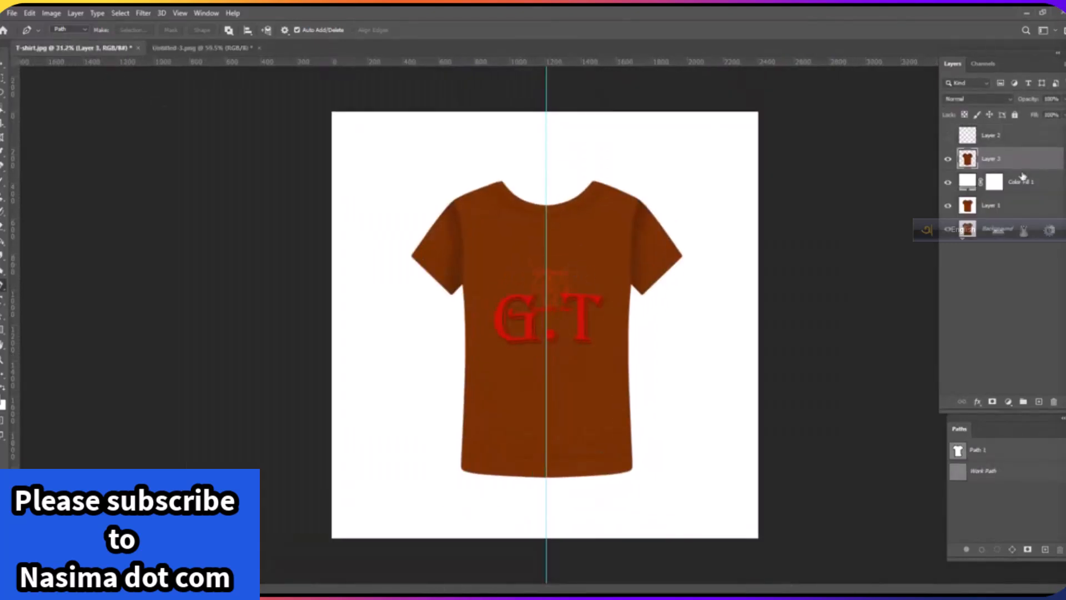
left_click(1010, 183)
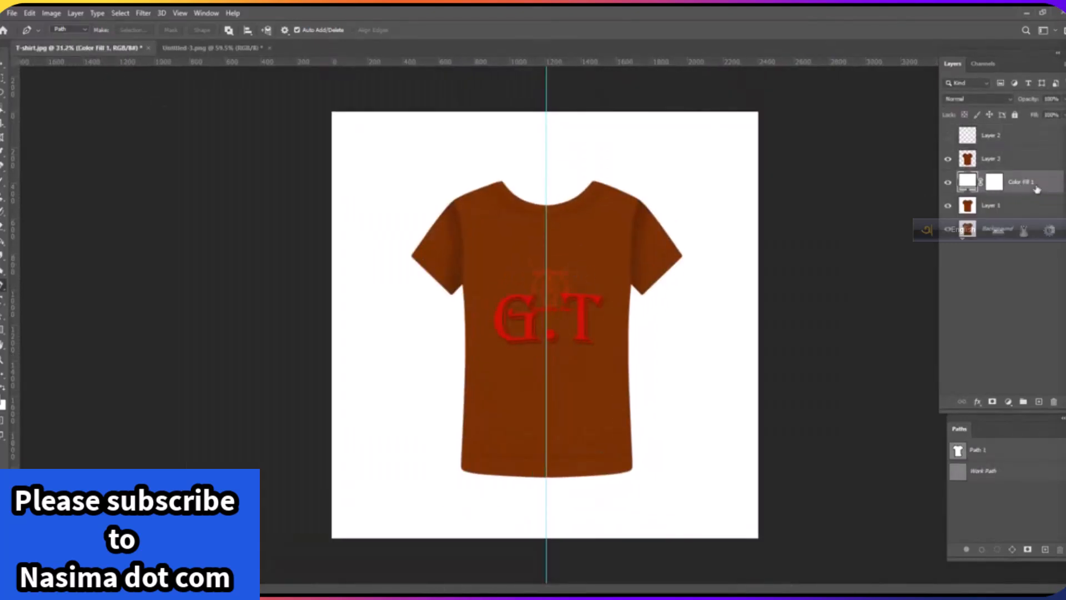
key("ctrl+alt+shift+n")
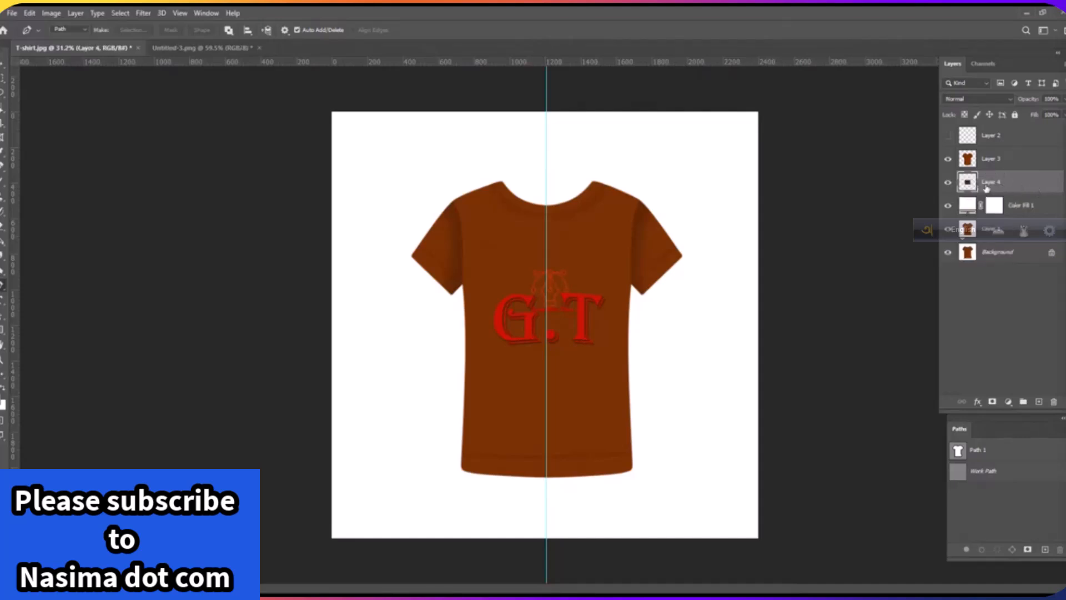
Move the pasted folded-shirt piece up with Free Transform so its back neckline and label fill the front shirt's collar opening
left_click(949, 183, "alt")
left_click(948, 183, "alt")
key("ctrl+t")
key("ctrl+plus")
left_click_drag(583, 316, 584, 201)
key("ctrl+plus")
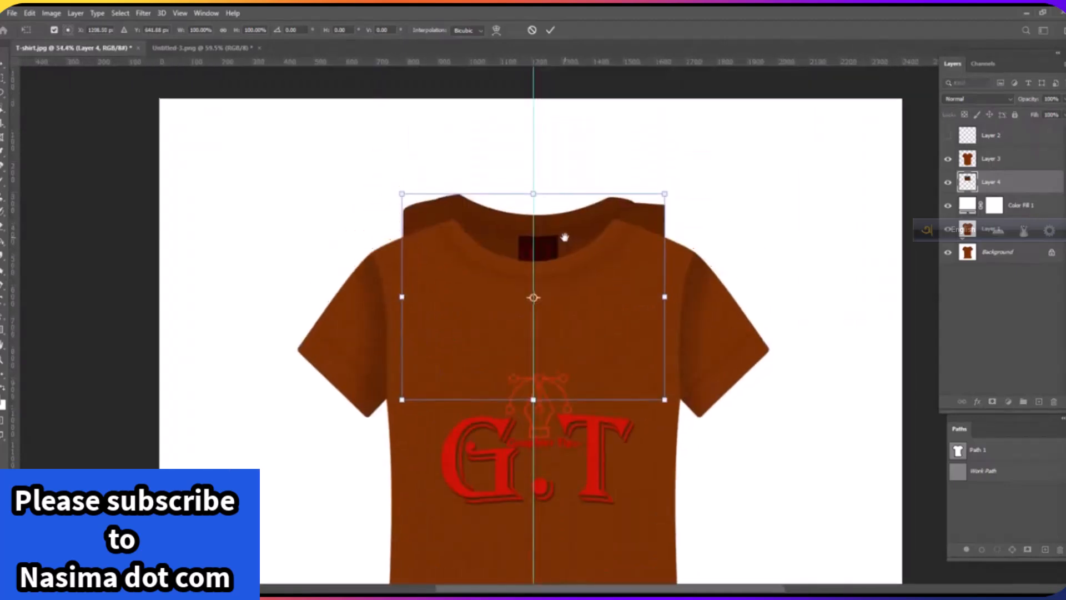
key("ctrl+plus")
left_click_drag(548, 248, 538, 259)
scroll(542, 261, "up", 2)
scroll(552, 252, "down", 2)
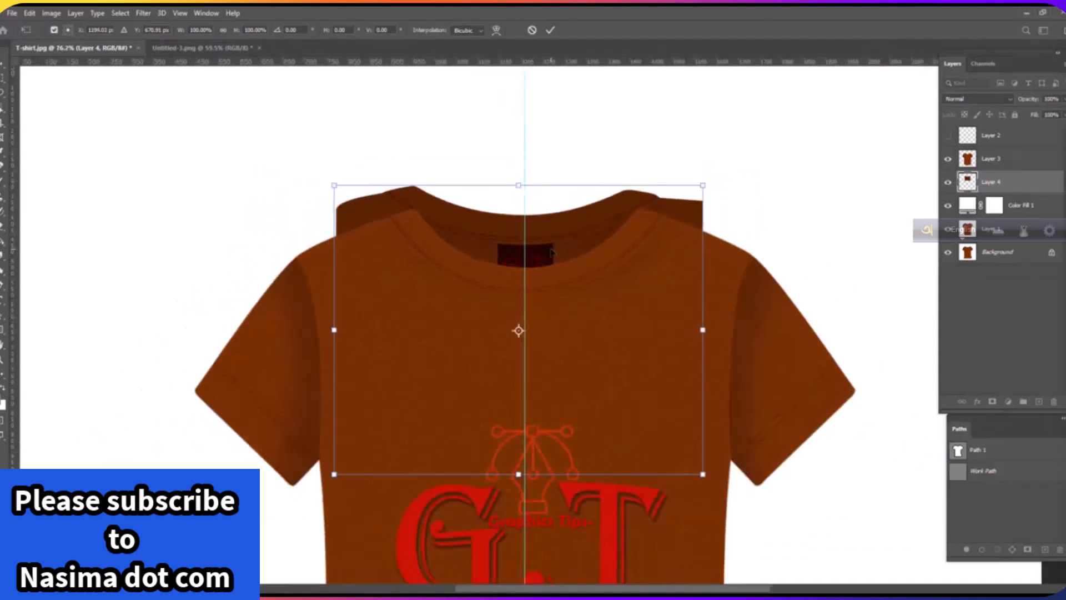
scroll(551, 252, "down", 2)
scroll(570, 243, "up", 2)
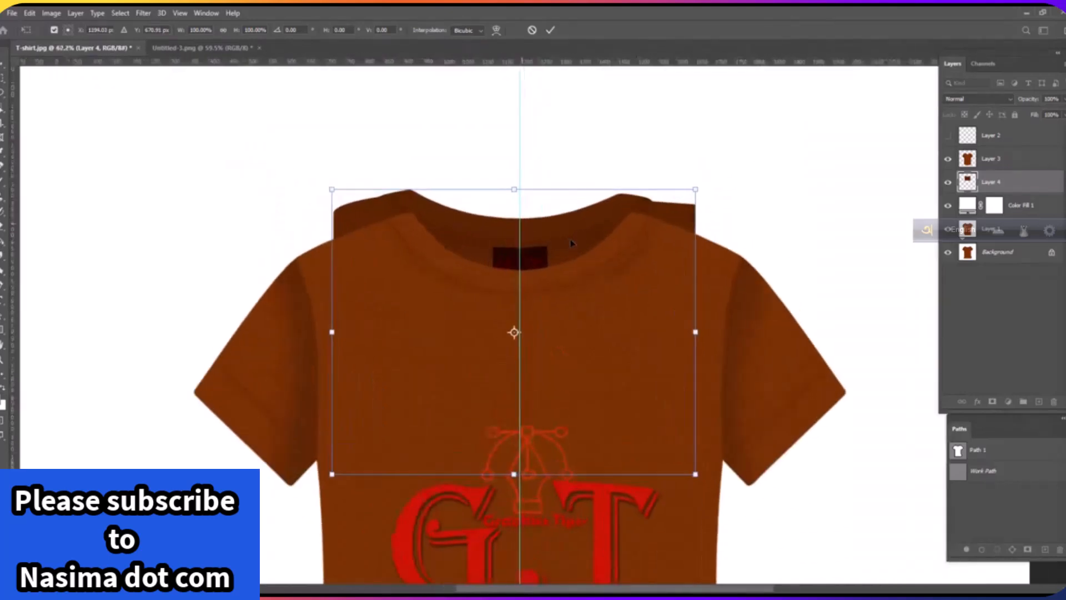
Warp the upper corners of Layer 4 down to follow the front shirt's shoulder slopes
right_click(609, 230)
left_click(656, 308)
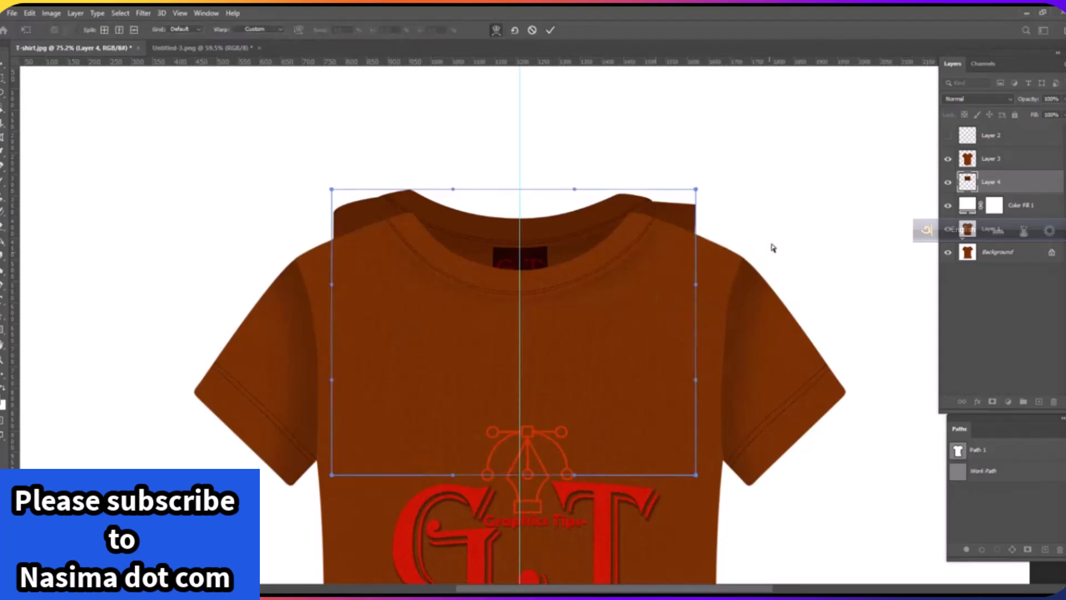
left_click_drag(698, 191, 718, 222)
left_click_drag(332, 190, 327, 231)
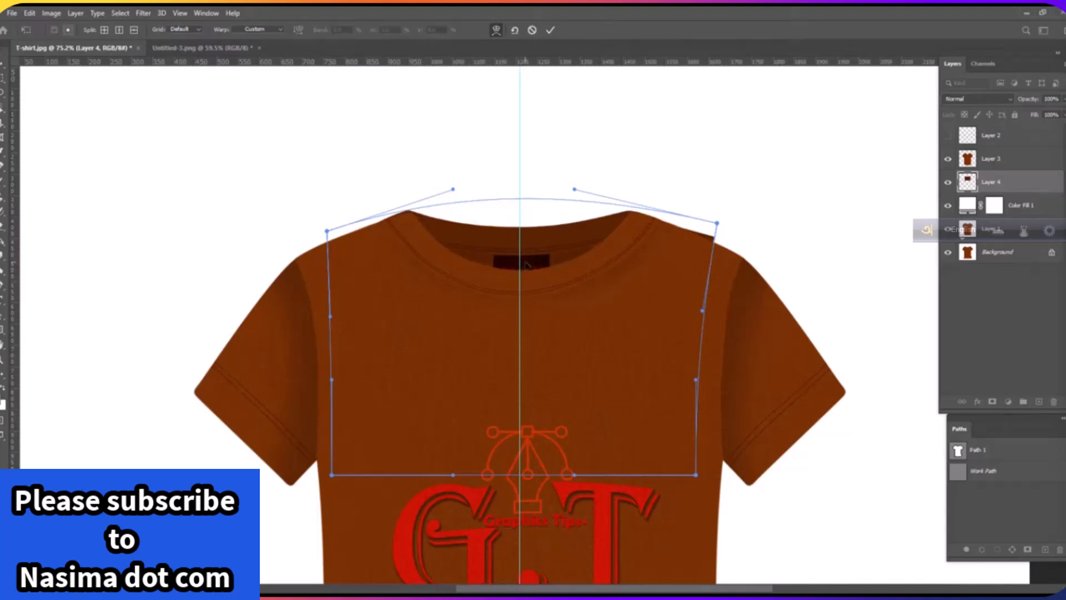
key("Return")
Load Layer 3's outline as a selection and trace the back neckline from the left collar tip to the right one with the Pen tool
scroll(533, 247, "down", 4)
scroll(589, 211, "up", 4)
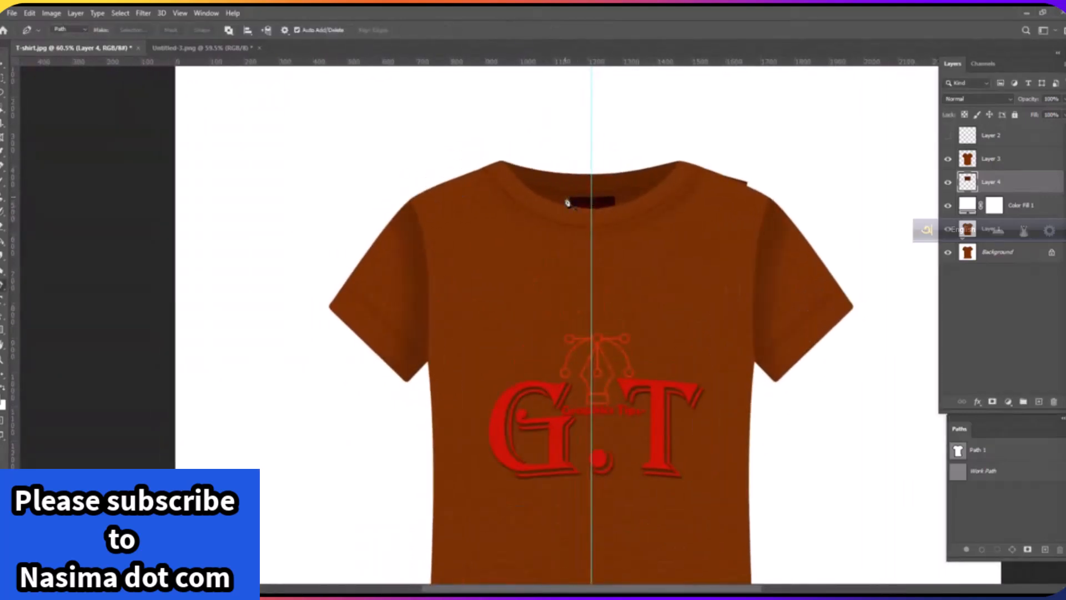
scroll(568, 202, "up", 2)
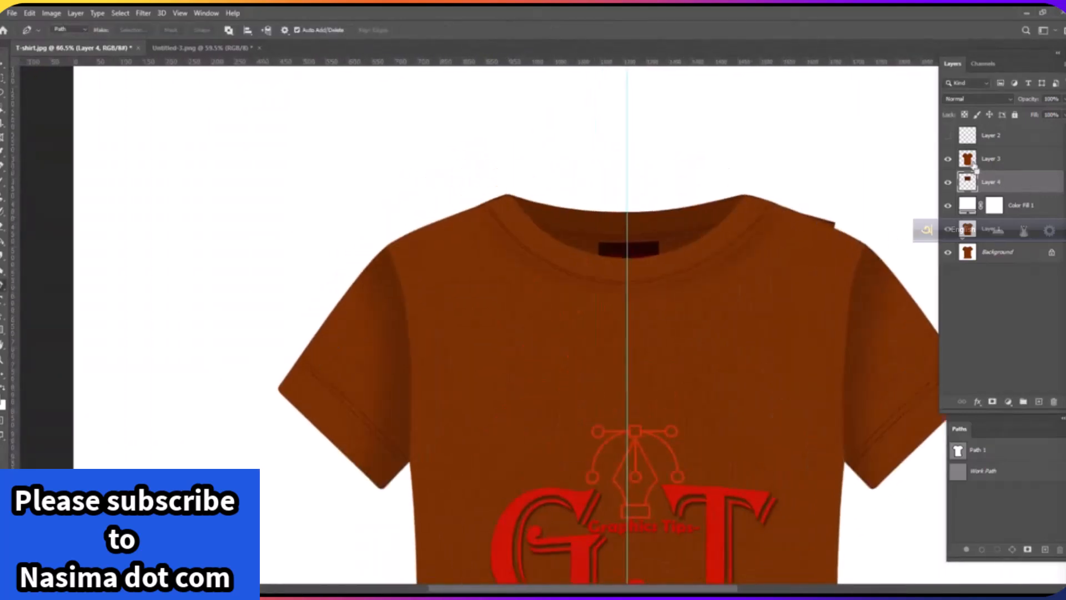
left_click(970, 161, "ctrl")
scroll(512, 196, "up", 5)
left_click_drag(750, 200, 676, 201)
scroll(420, 198, "up", 11)
left_click_drag(399, 203, 495, 202)
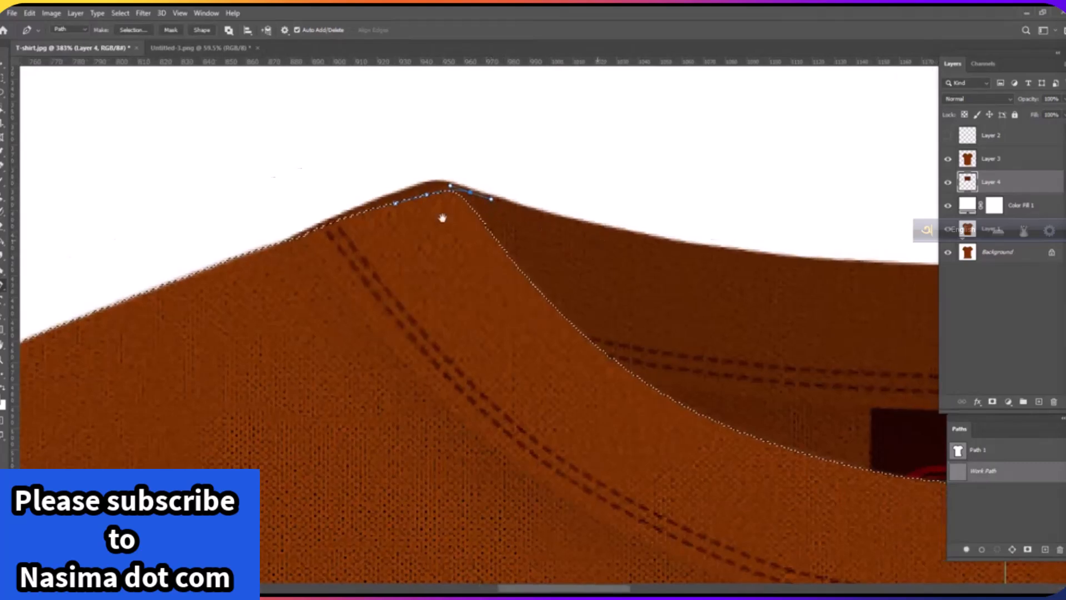
scroll(550, 231, "right", 4)
left_click_drag(771, 246, 1065, 244)
left_click_drag(783, 263, 184, 272)
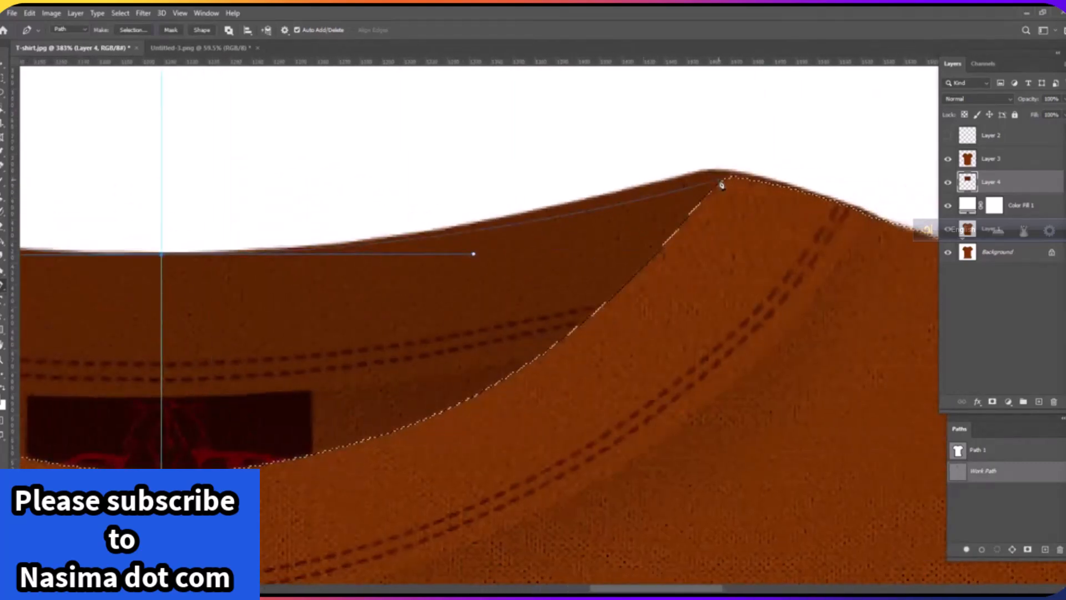
left_click_drag(722, 179, 781, 183)
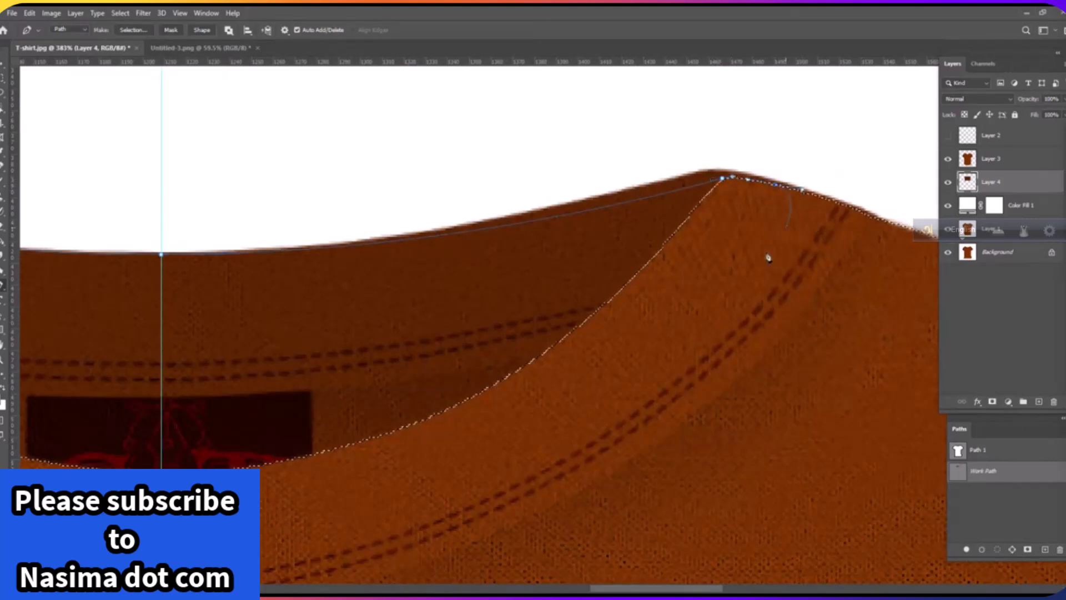
Close the neckline path below the front collar and load the Work Path as a selection
scroll(762, 260, "down", 3)
left_click_drag(718, 328, 691, 352)
left_click_drag(501, 426, 429, 426)
left_click_drag(309, 372, 263, 301)
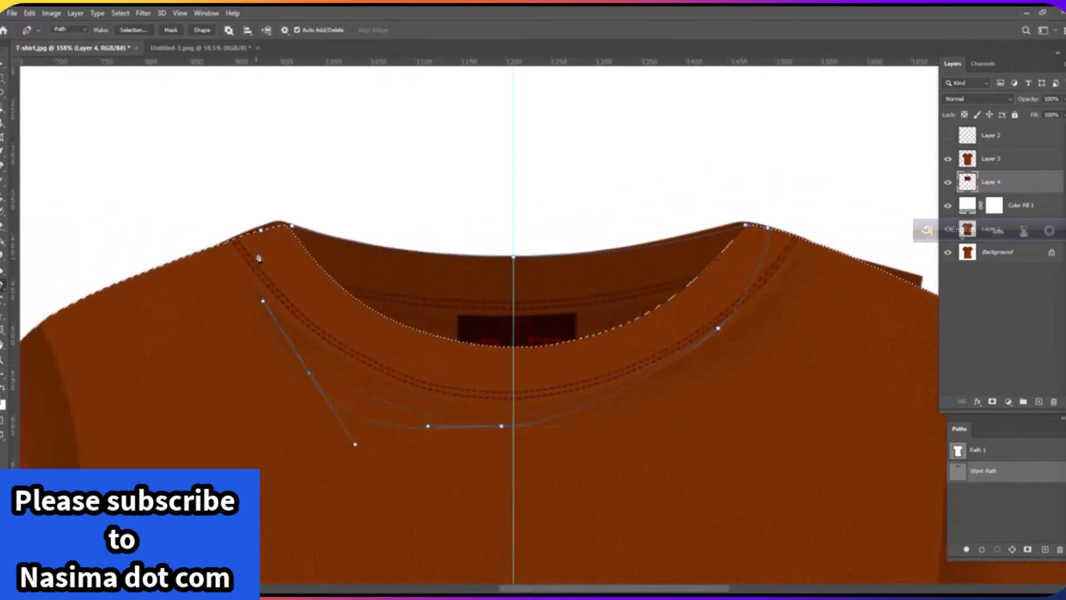
left_click(958, 473, "ctrl")
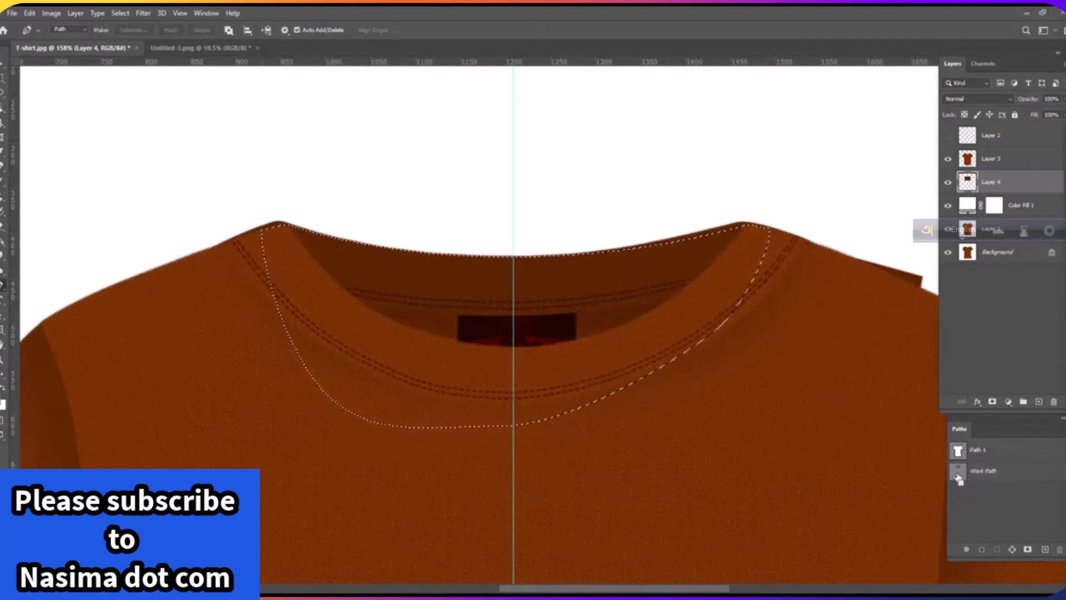
Invert the selection, delete the parts of Layer 4 outside the collar area, and deselect
scroll(685, 411, "down", 5)
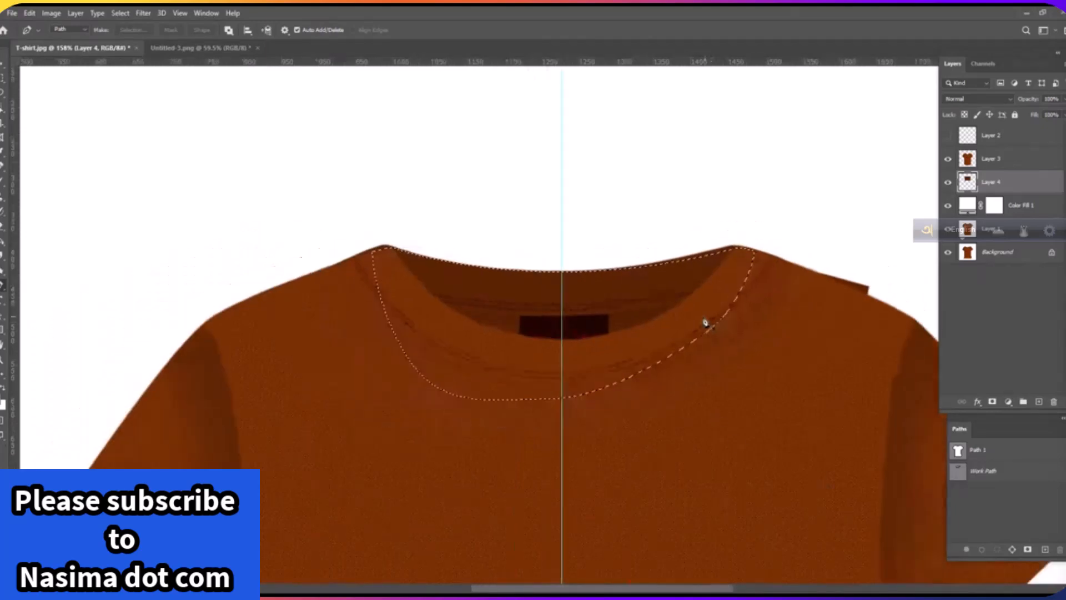
left_click(143, 13)
mouse_move(118, 15)
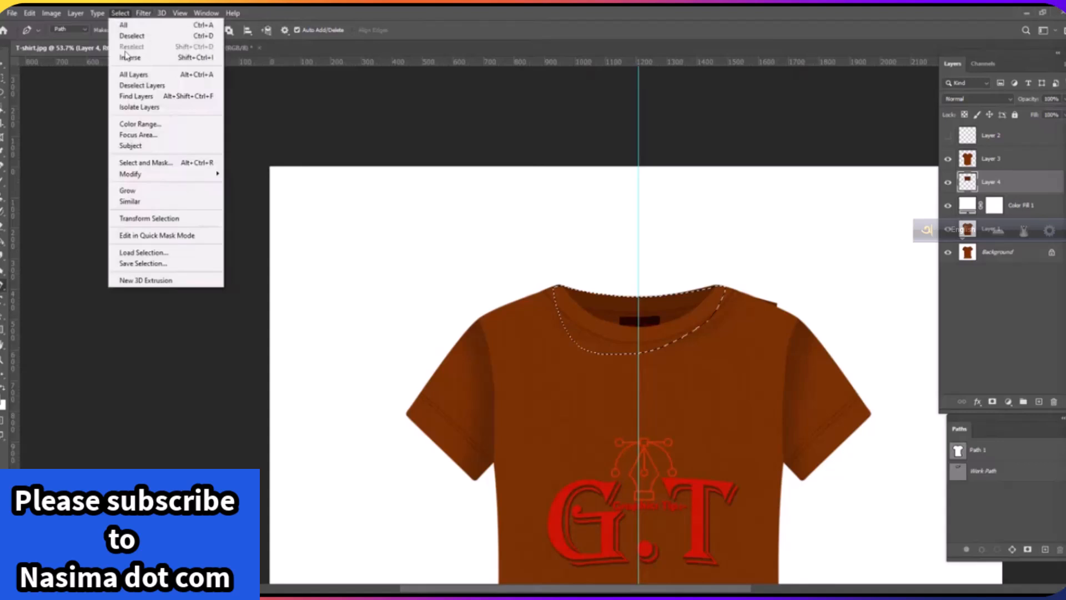
left_click(201, 59)
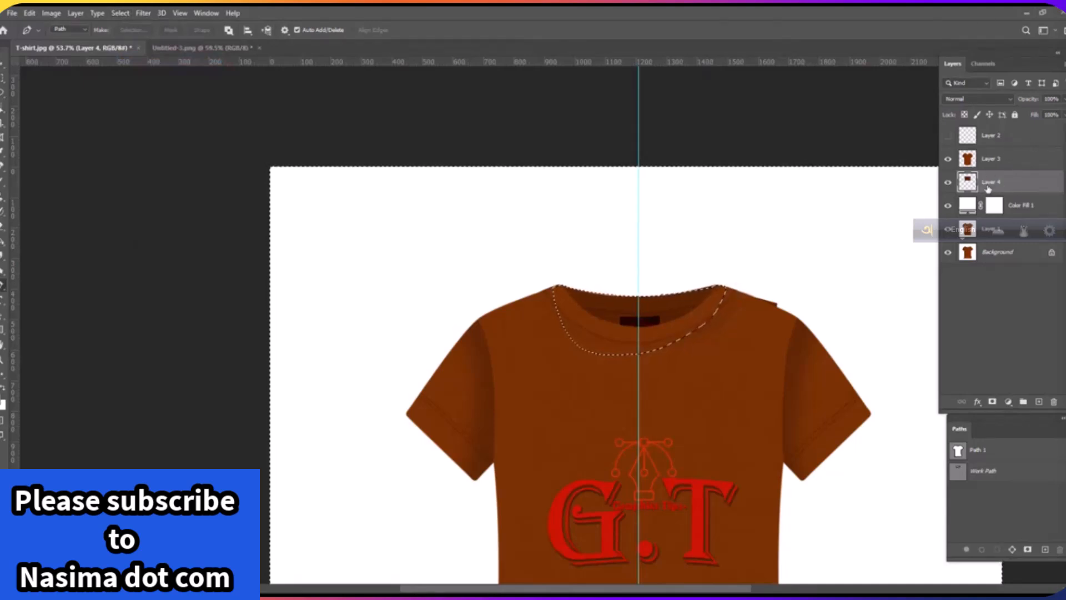
scroll(751, 304, "up", 2)
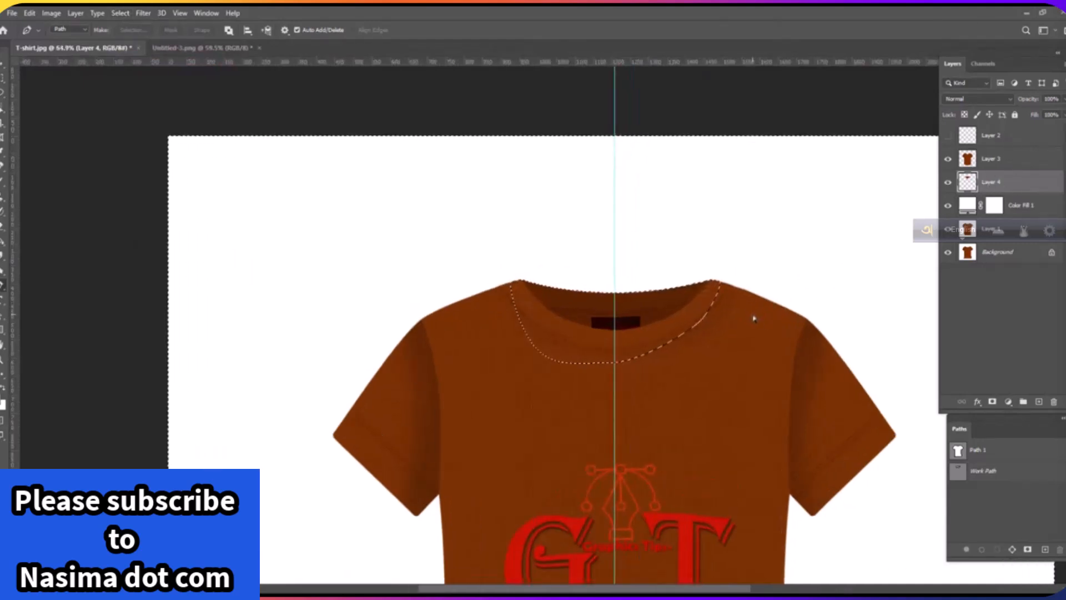
key("ctrl+d")
Add a new layer above Layer 4 and load Layer 4's outline as a selection
scroll(767, 331, "down", 5)
left_click_drag(733, 333, 588, 276)
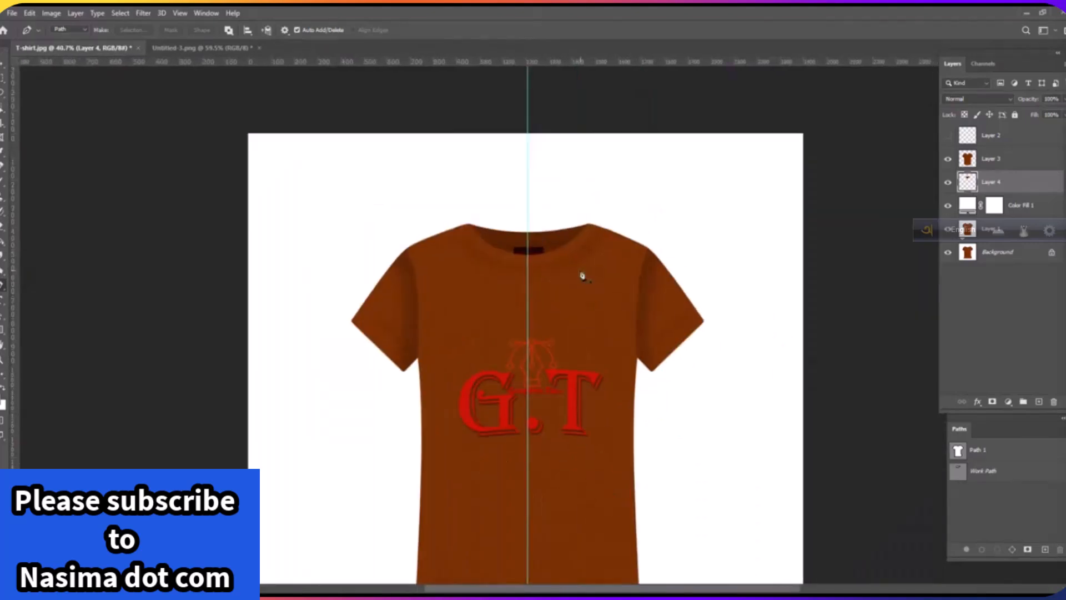
scroll(569, 261, "up", 5)
scroll(560, 255, "down", 3)
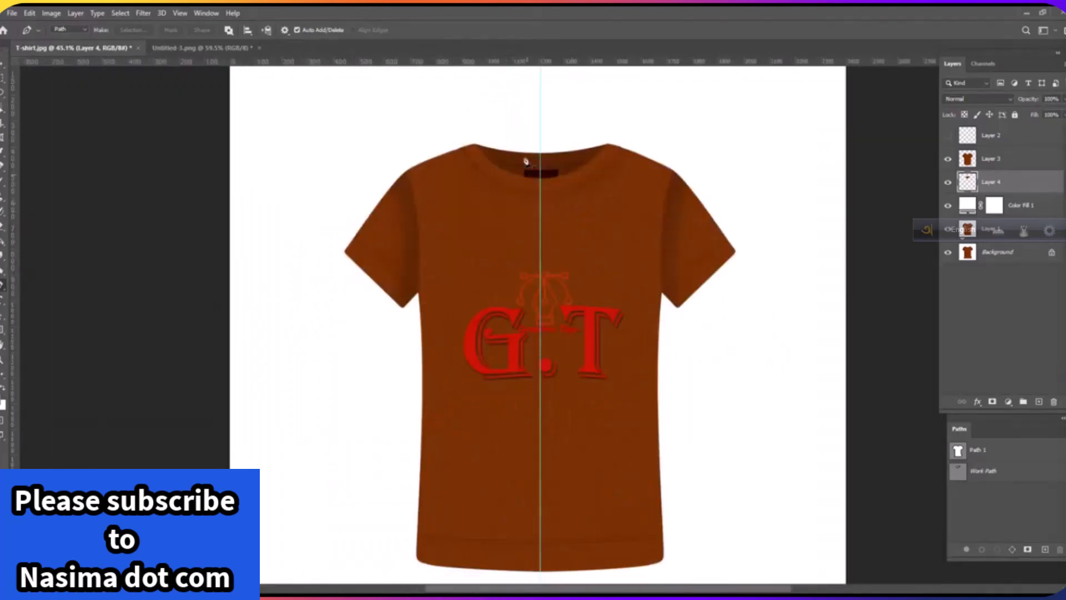
scroll(547, 168, "up", 2)
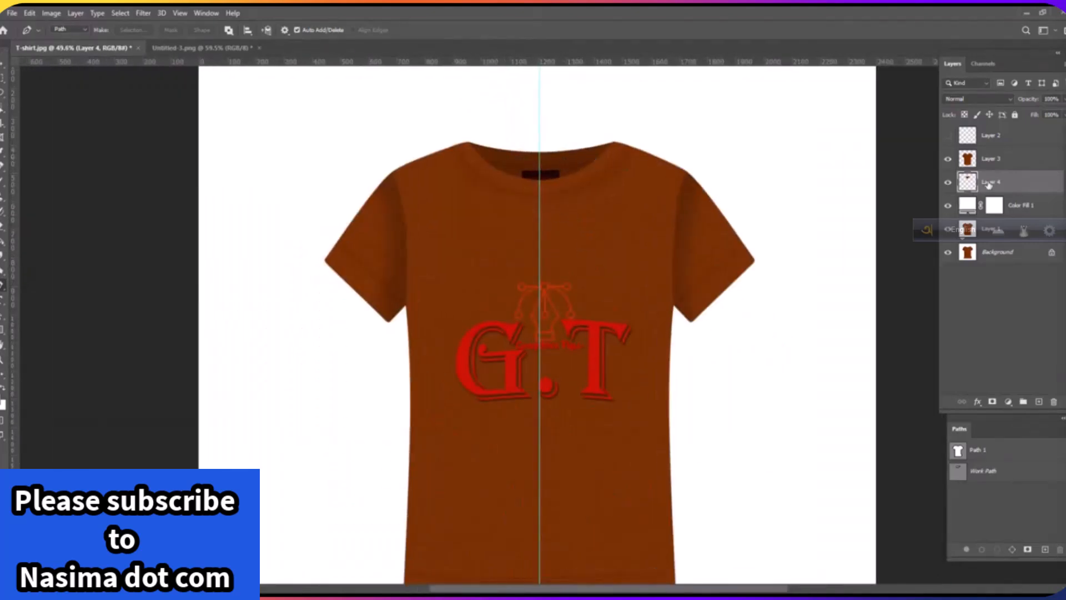
left_click(947, 182)
left_click(1039, 404)
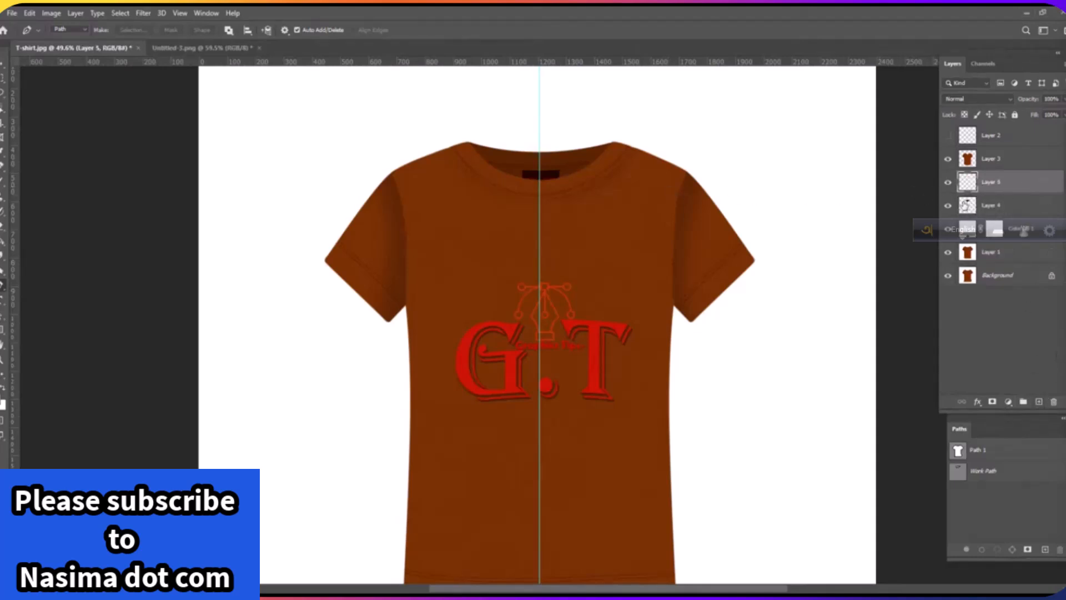
left_click(968, 205, "ctrl")
scroll(575, 166, "up", 6)
left_click_drag(576, 164, 627, 199)
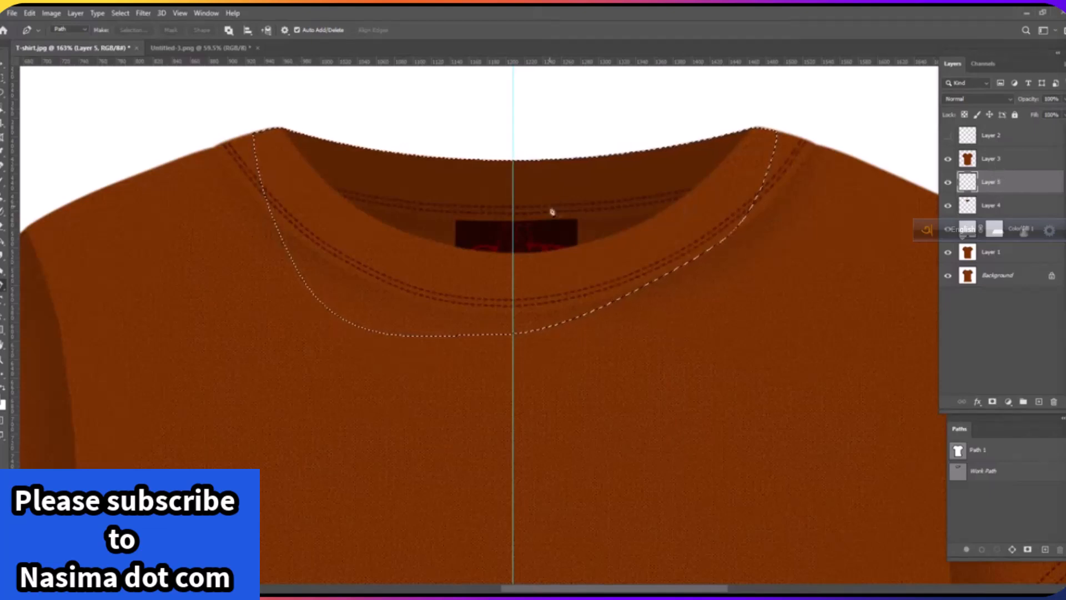
Paint black shading inside the collar opening on Layer 5 with a soft Brush at 100% opacity
right_click(2, 182)
left_click(39, 185)
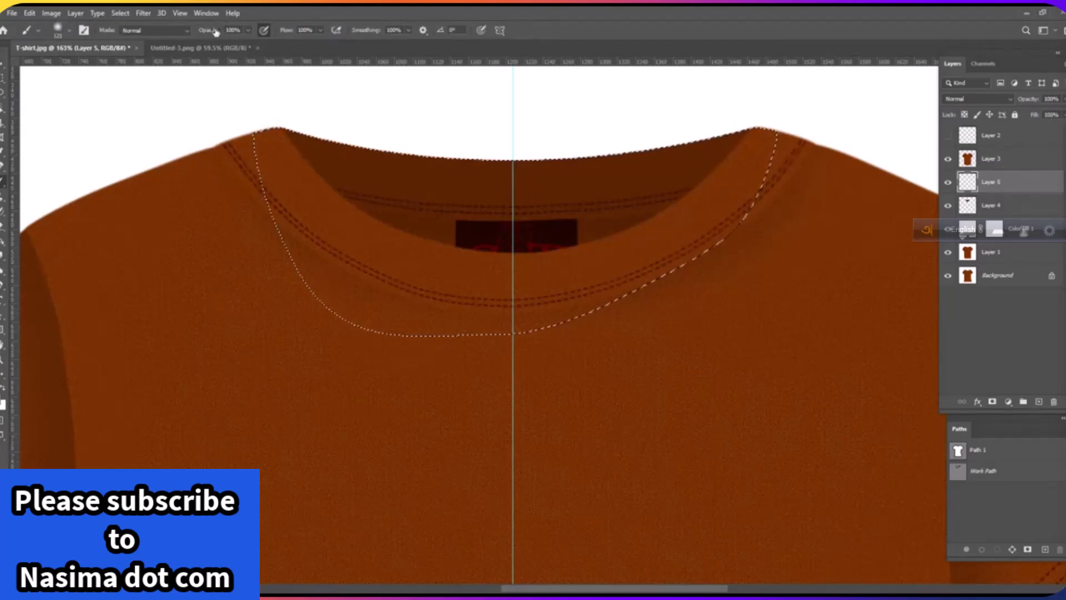
left_click_drag(728, 201, 716, 196)
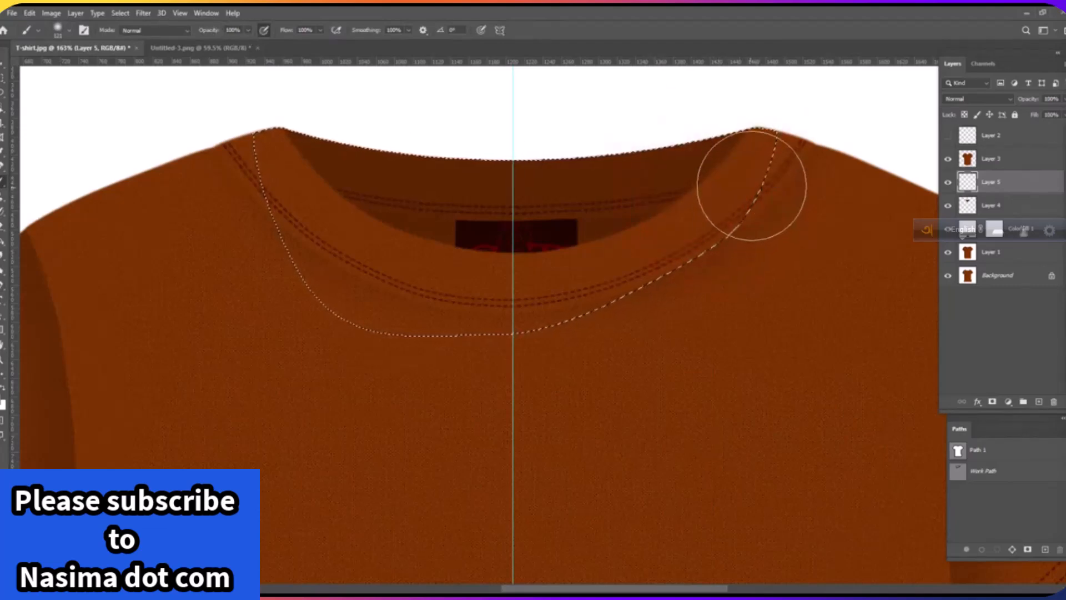
left_click_drag(433, 235, 355, 167)
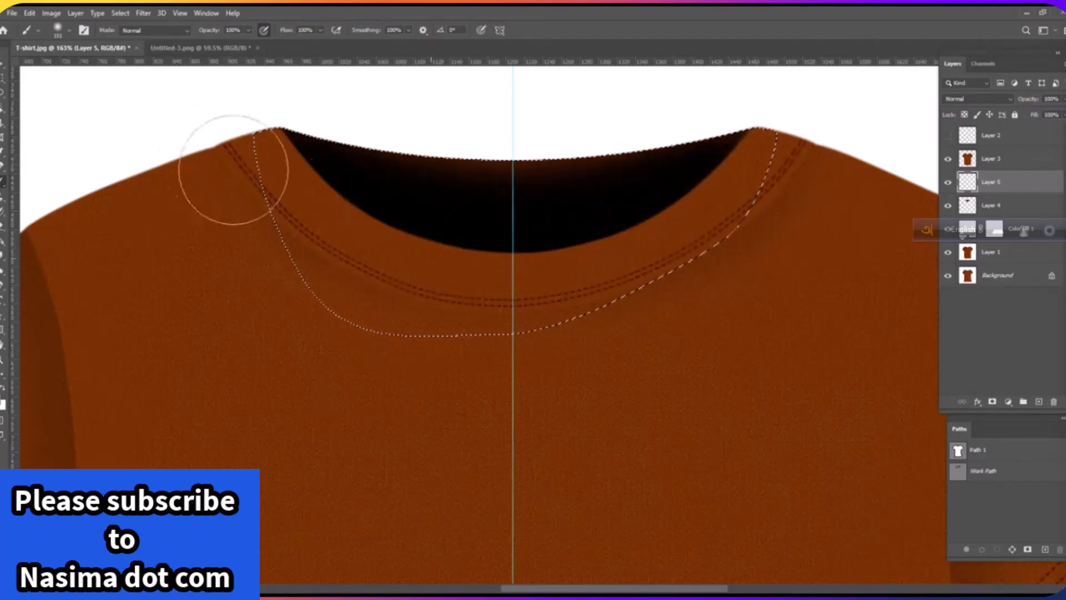
Deselect, set Layer 5's blend mode to Multiply, and lower its opacity to about 28%
key("ctrl+d")
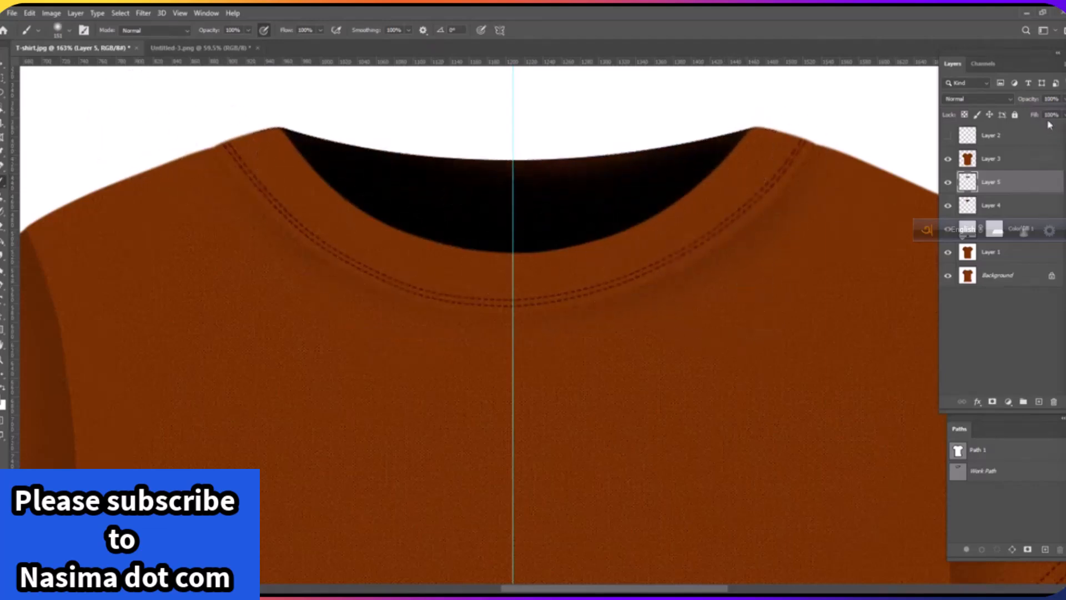
left_click(1012, 99)
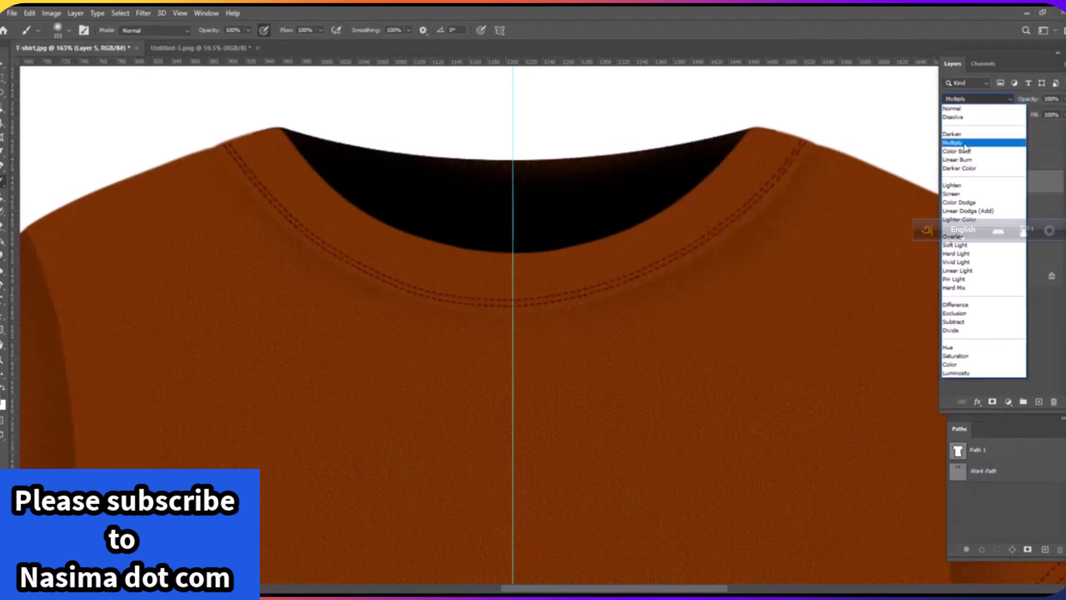
left_click(1000, 135)
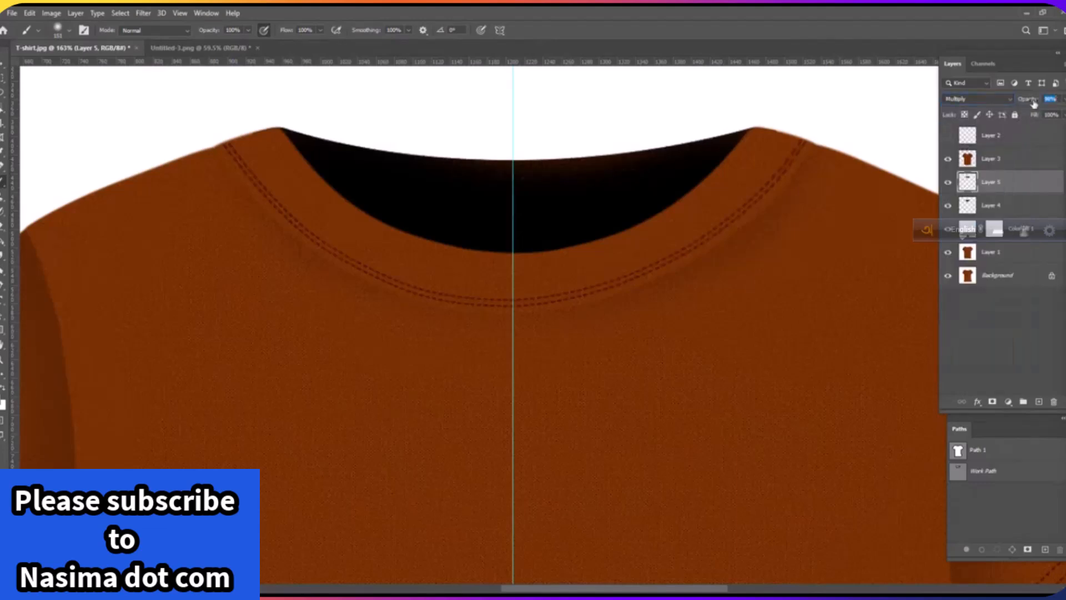
left_click_drag(1035, 104, 1000, 105)
key("space")
left_click_drag(693, 208, 681, 243)
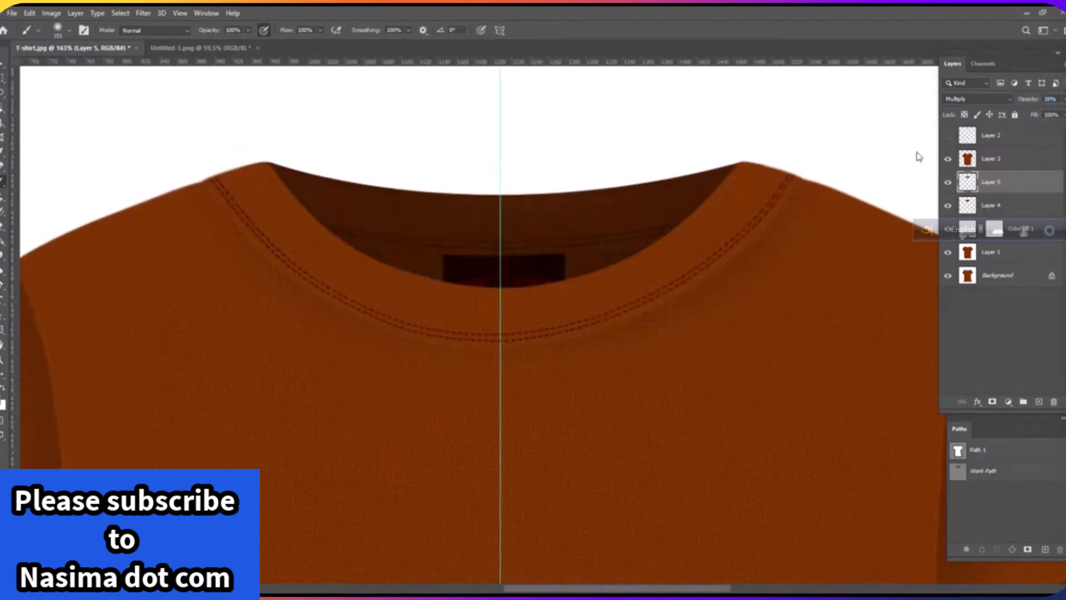
Erase part of Layer 5's shading along the upper back neckline using the Eraser Tool with a Soft Round brush at 0% hardness
right_click(2, 225)
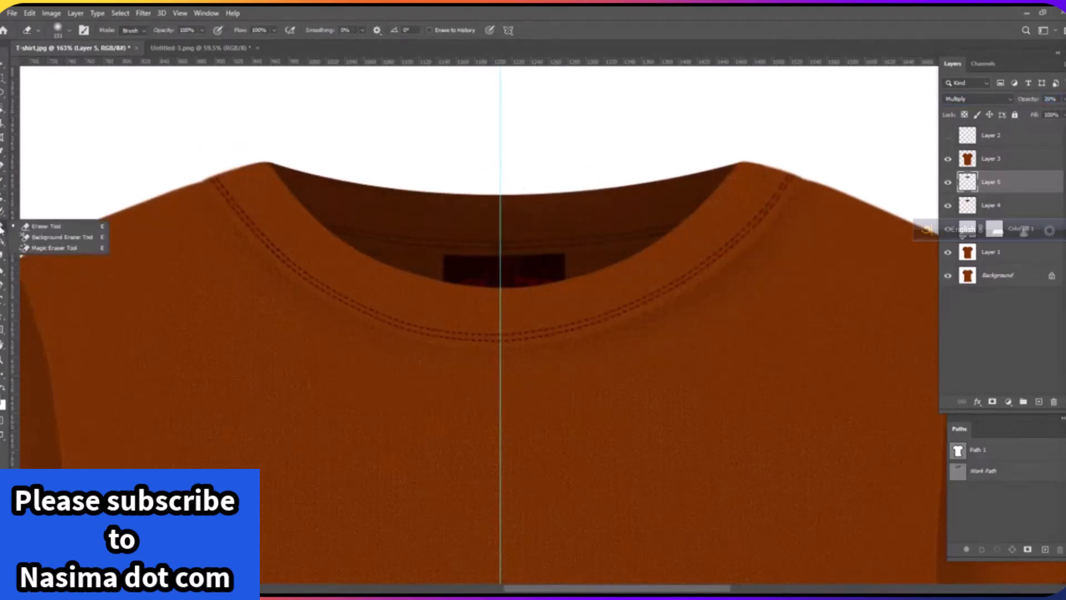
left_click(39, 226)
right_click(313, 275)
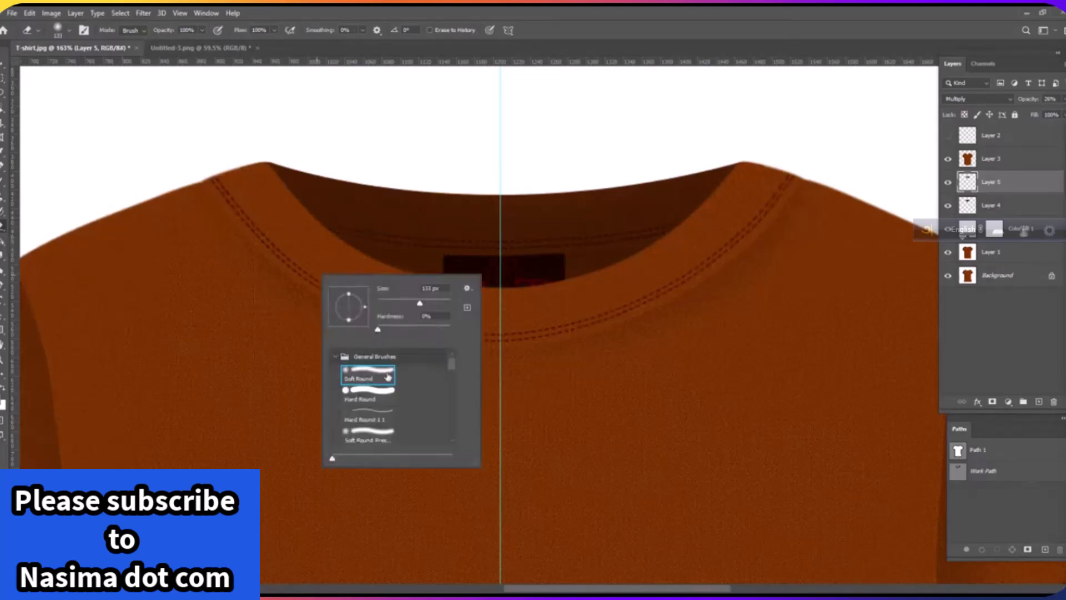
left_click(325, 146)
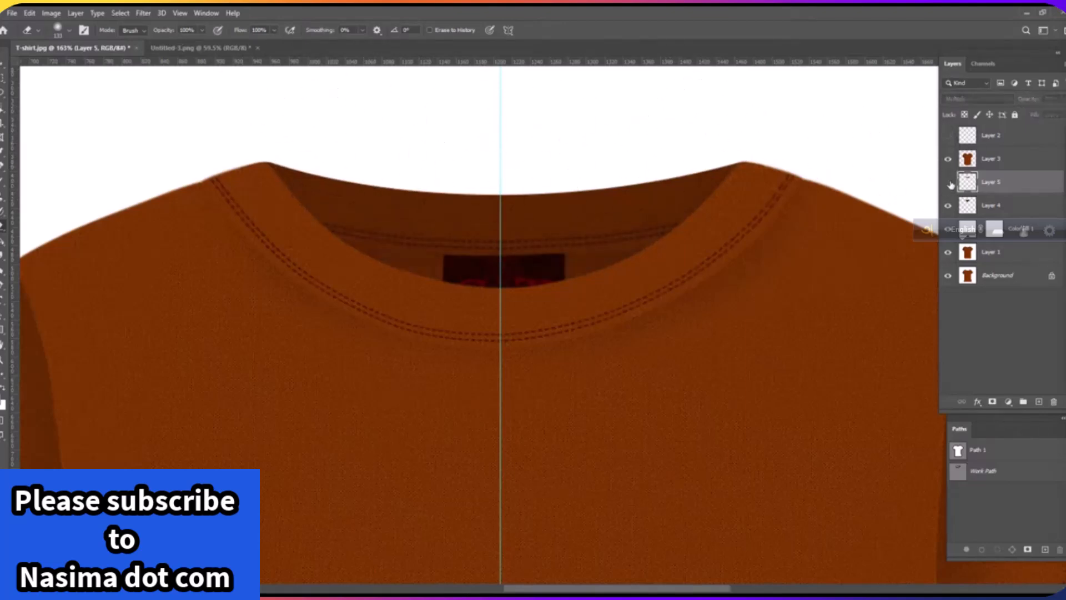
Compare the edited T-shirt with the original by showing only the Background layer, then restoring the other layers' visibility
scroll(578, 337, "down", 4)
scroll(578, 337, "down", 5)
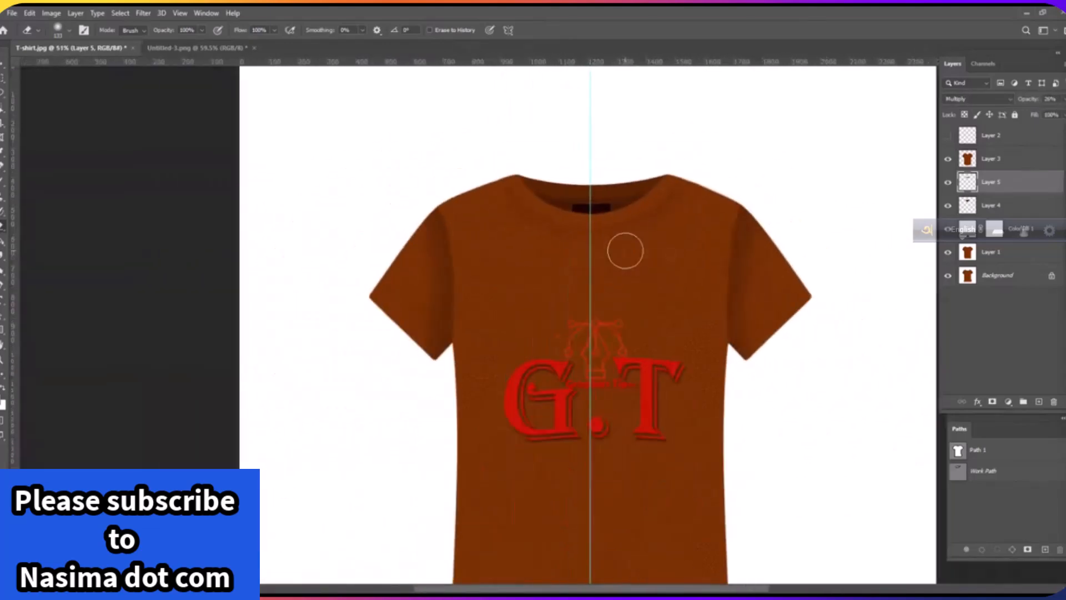
left_click(949, 277, "alt")
left_click(948, 277, "alt")
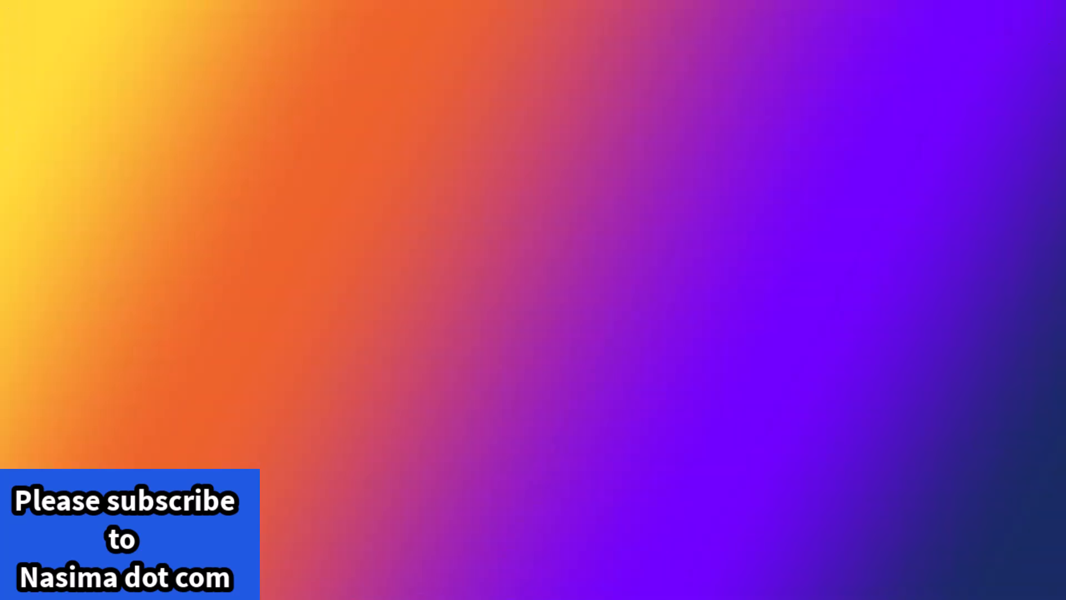